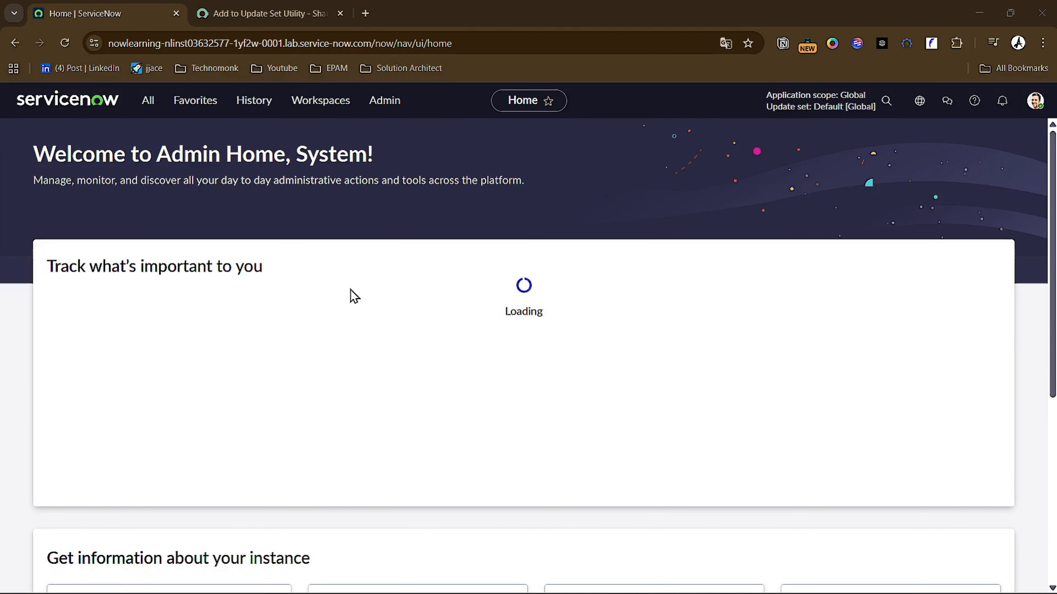
- Review the Add to Update Set Utility project page on the ServiceNow Developer site, returning to the instance home page
{"action": "key", "text": "F11"}
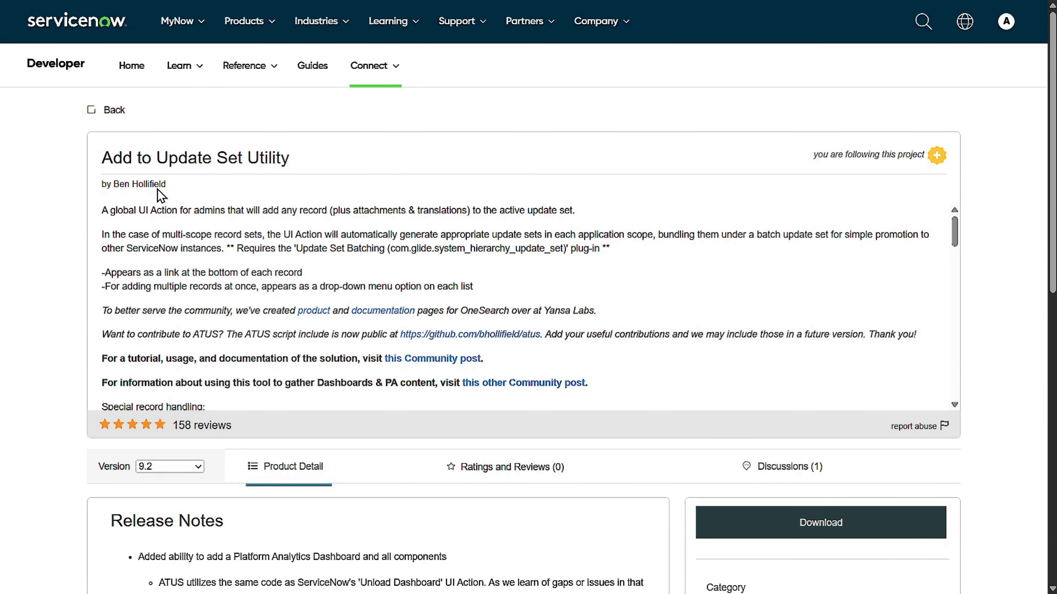
{"action": "left_click_drag", "start_coordinate": [304, 157], "coordinate": [102, 151]}
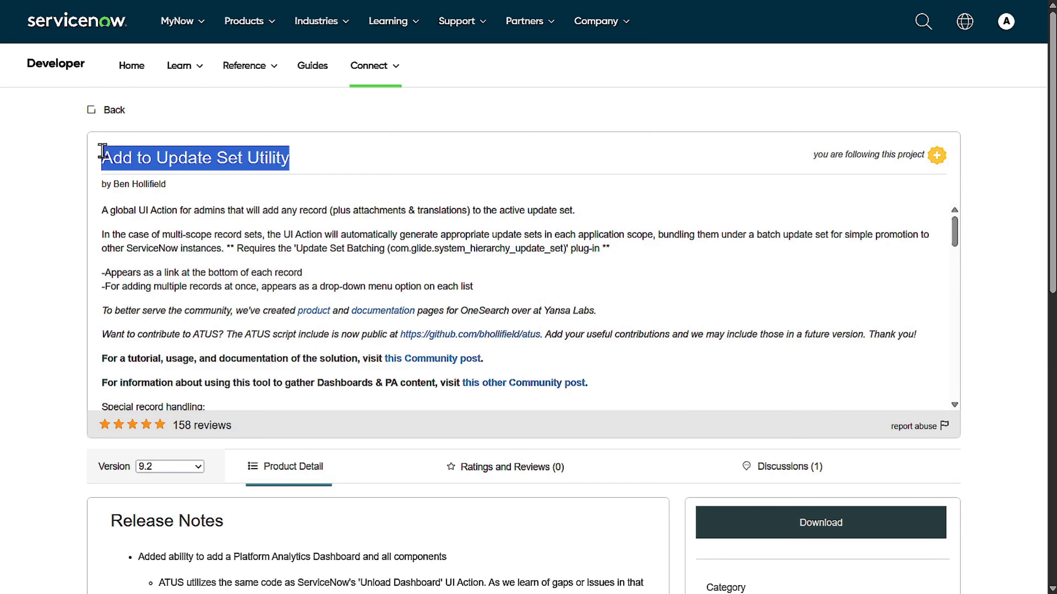
{"action": "key", "text": "ctrl+Tab"}
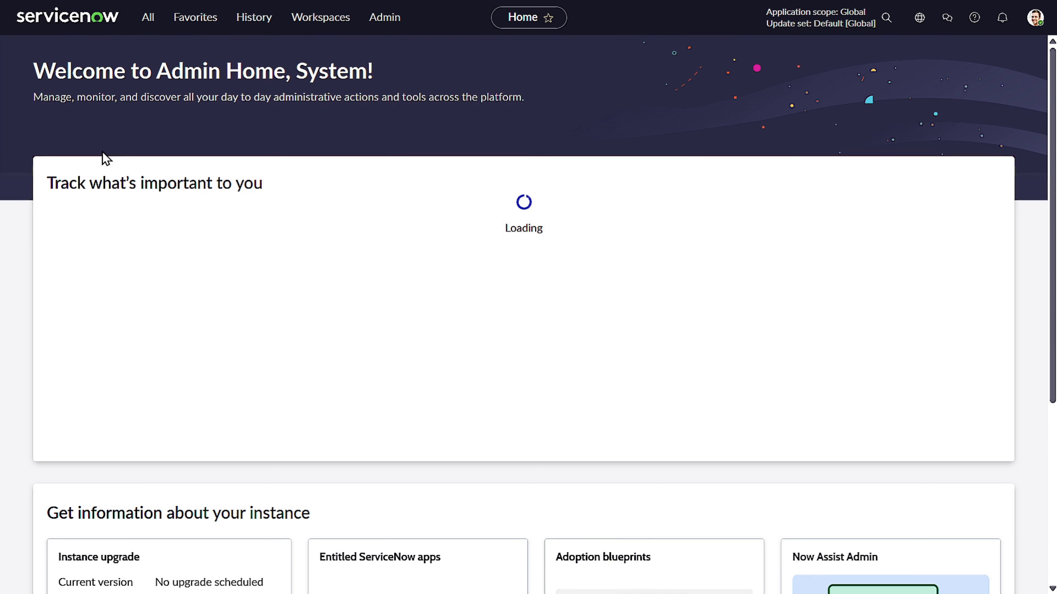
- Find Local Update Sets among the instance's modules and open its list
{"action": "left_click", "coordinate": [154, 18]}
{"action": "key", "text": "BackSpace"}
{"action": "type", "text": "local upd"}
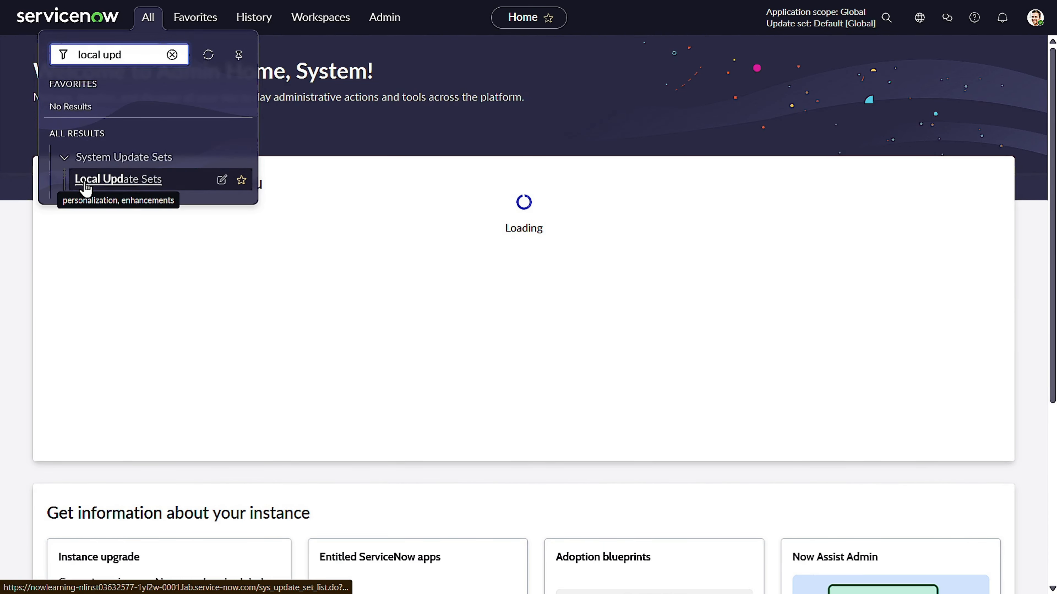
{"action": "left_click", "coordinate": [85, 180]}
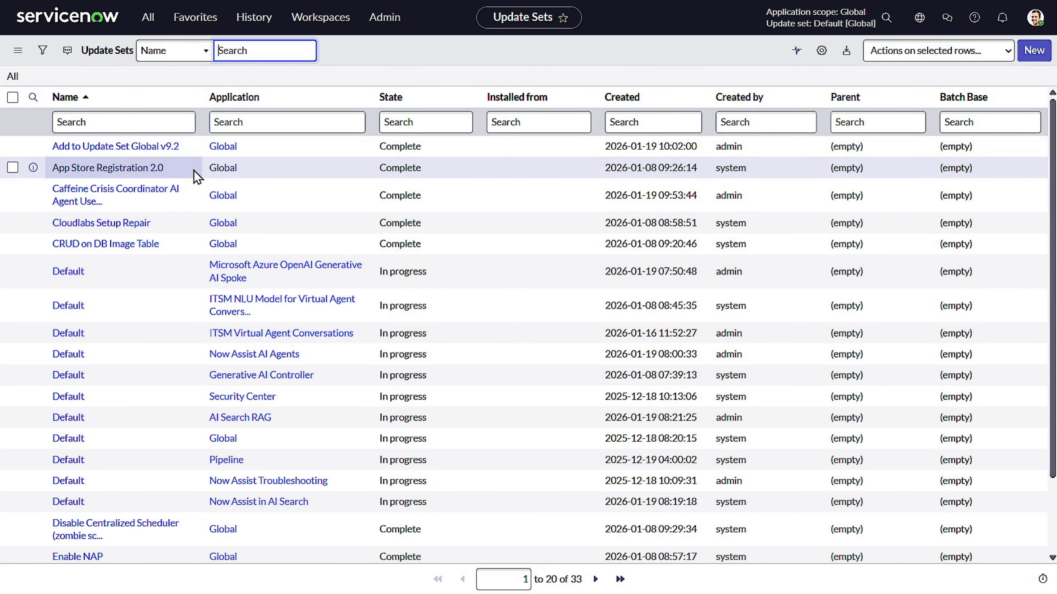
- Create a new update set named "Caffeine Crisis Coordinator AI Agent Usecase 2" and make it the current update set
{"action": "left_click_drag", "start_coordinate": [179, 191], "coordinate": [88, 192]}
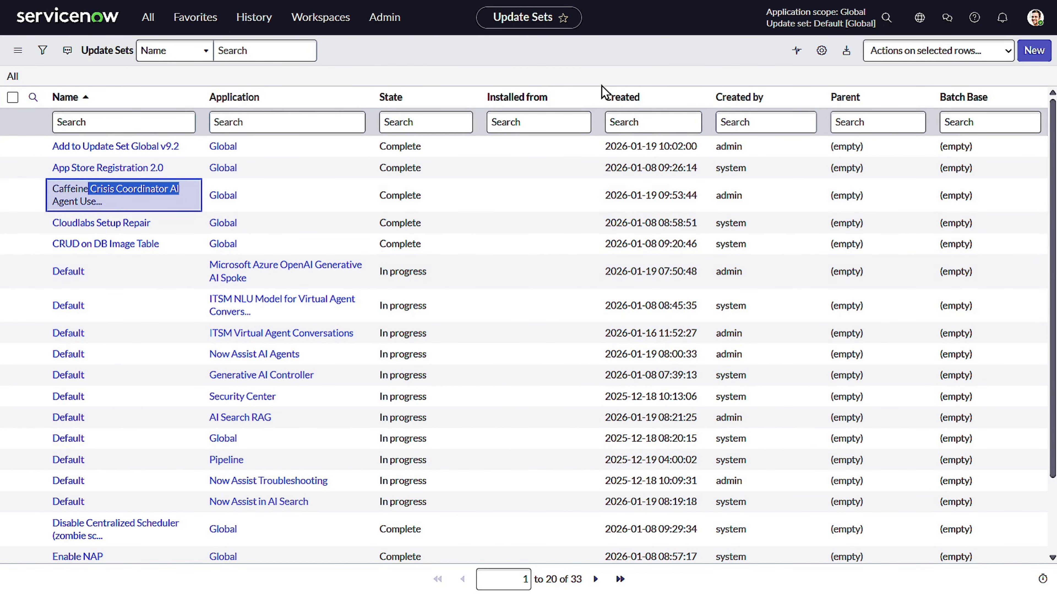
{"action": "left_click", "coordinate": [1034, 51]}
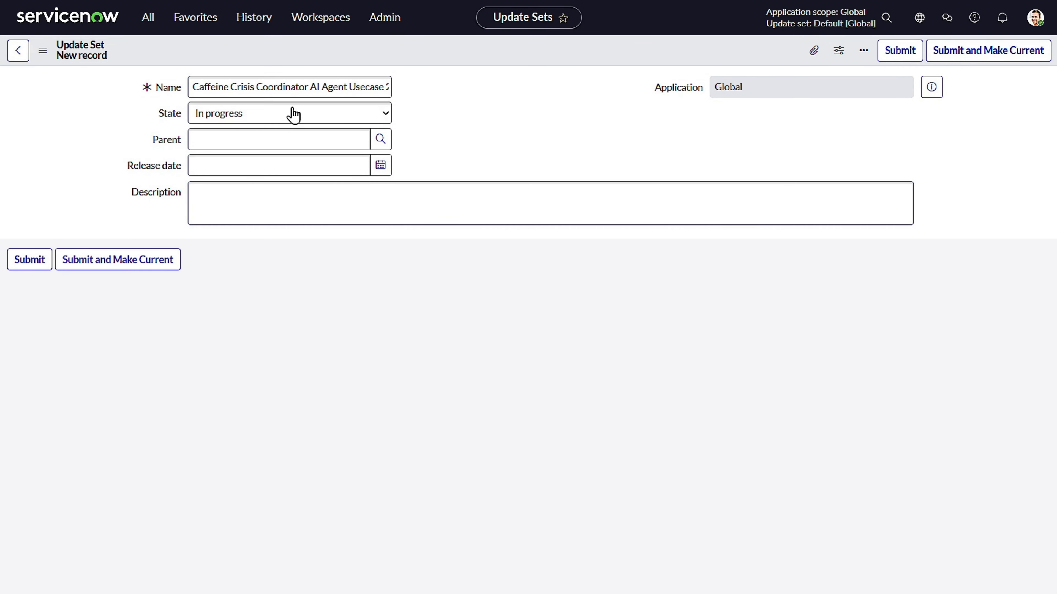
{"action": "left_click", "coordinate": [322, 85]}
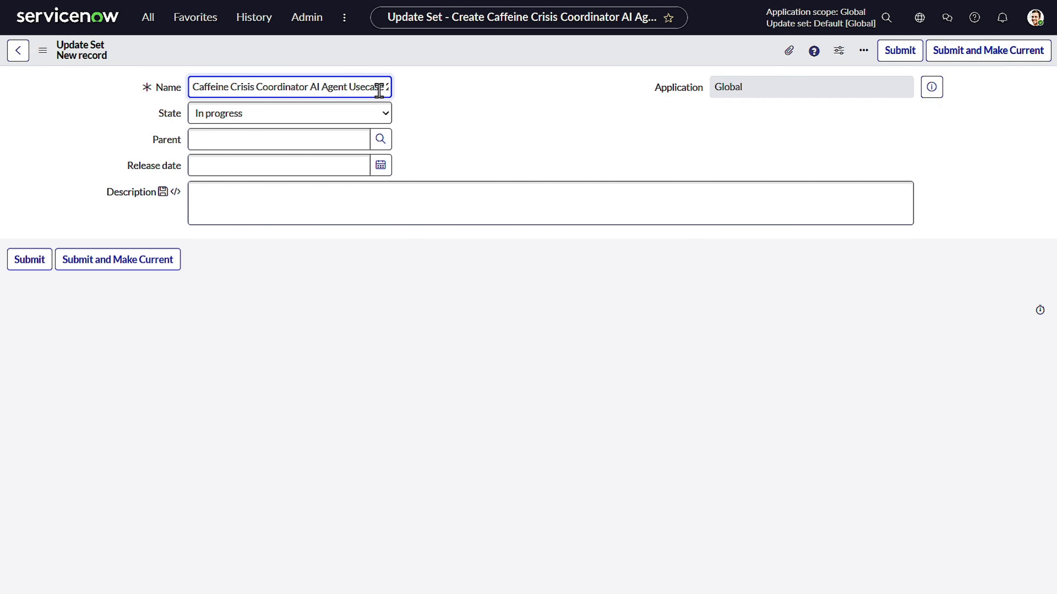
{"action": "key", "text": "Right"}
{"action": "key", "text": "Right"}
{"action": "key", "text": "Right"}
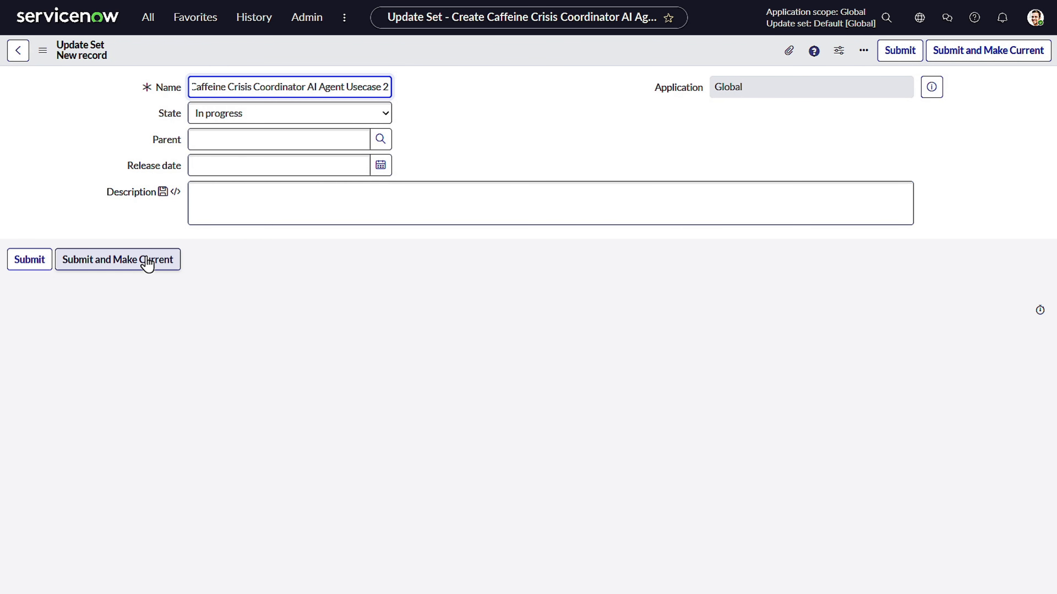
{"action": "left_click", "coordinate": [146, 260]}
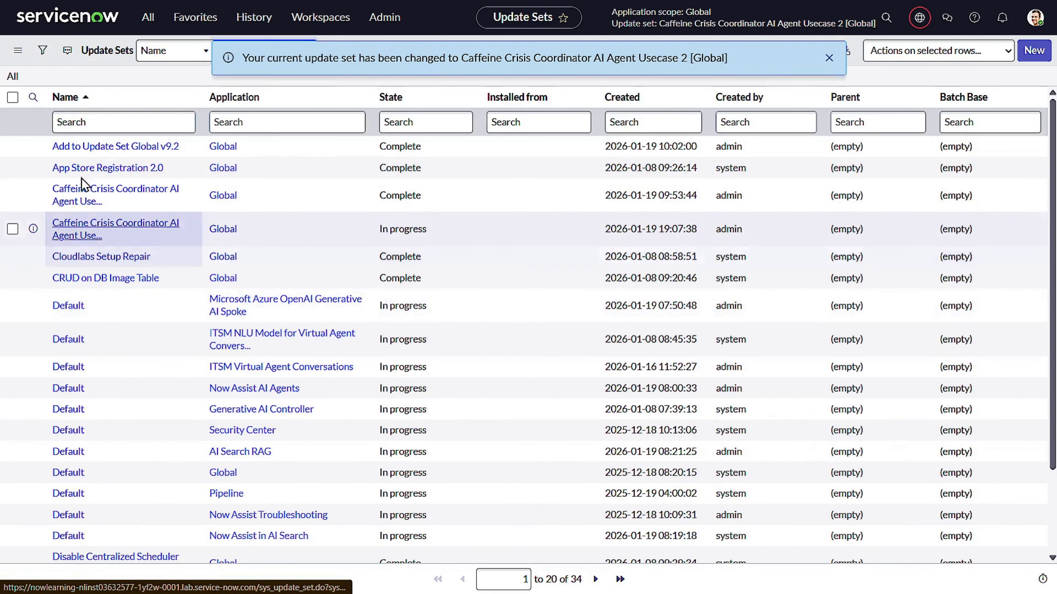
{"action": "left_click", "coordinate": [829, 58]}
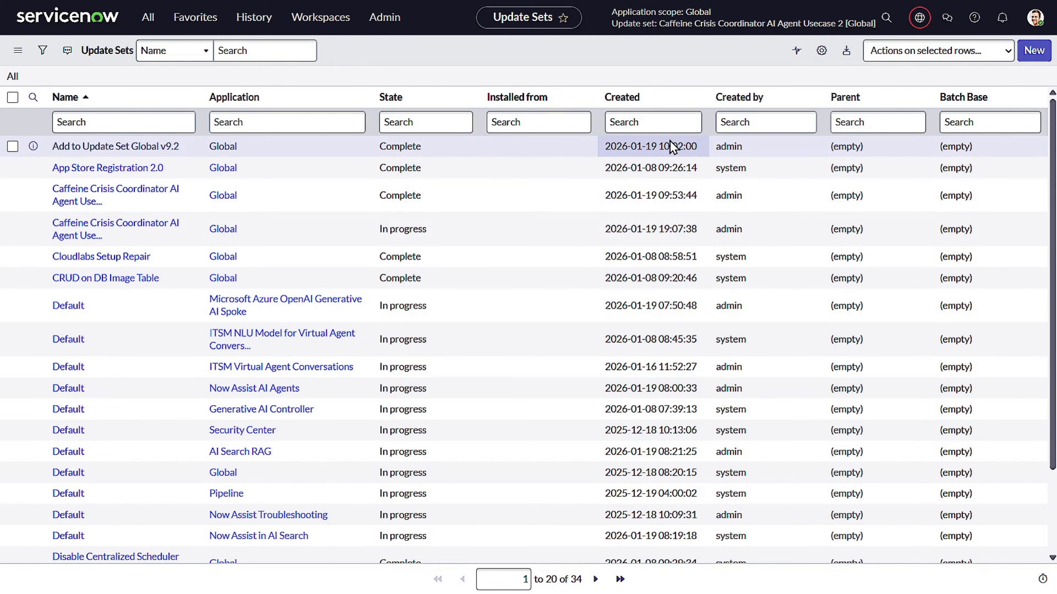
{"action": "key", "text": "ctrl+plus"}
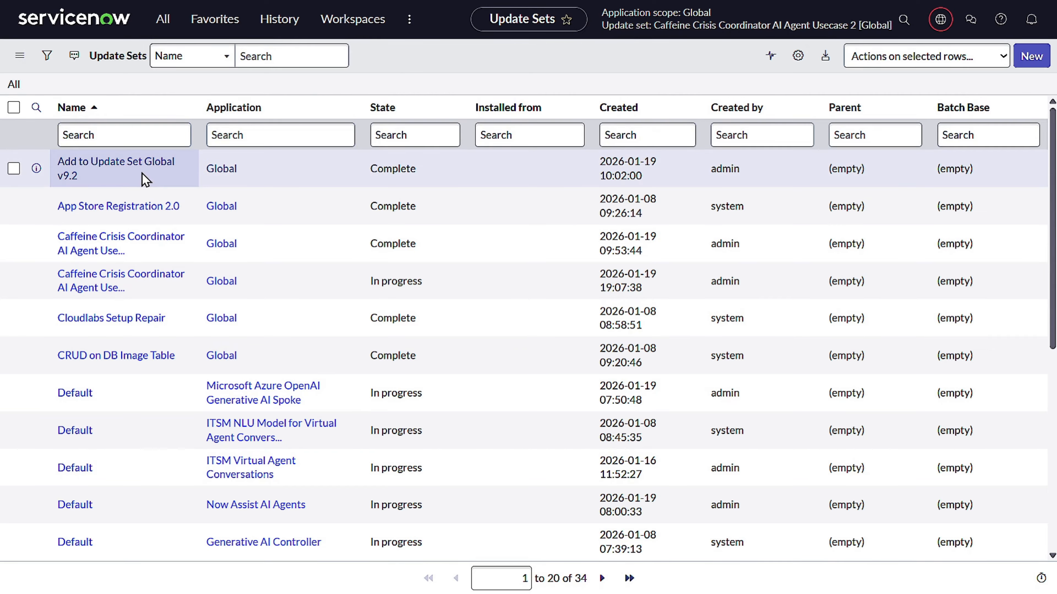
{"action": "left_click", "coordinate": [19, 55]}
{"action": "mouse_move", "coordinate": [56, 109]}
{"action": "left_click", "coordinate": [64, 142]}
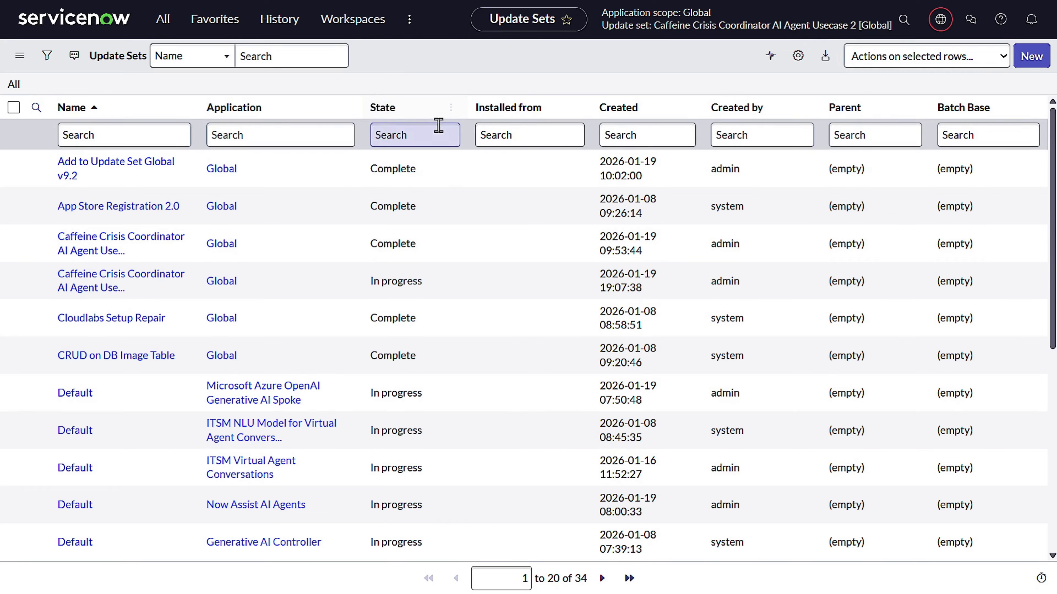
- Open the Caffeine Crisis Coordinator record in the sn_aia_usecase table and add it to the current update set
{"action": "key", "text": "slash"}
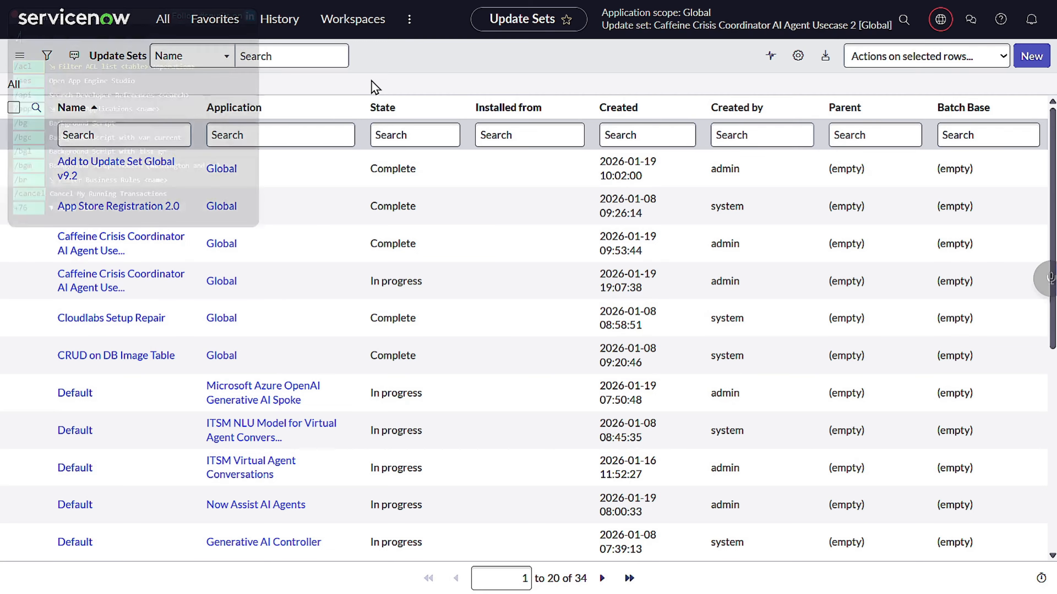
{"action": "type", "text": "sn_aia_usecase"}
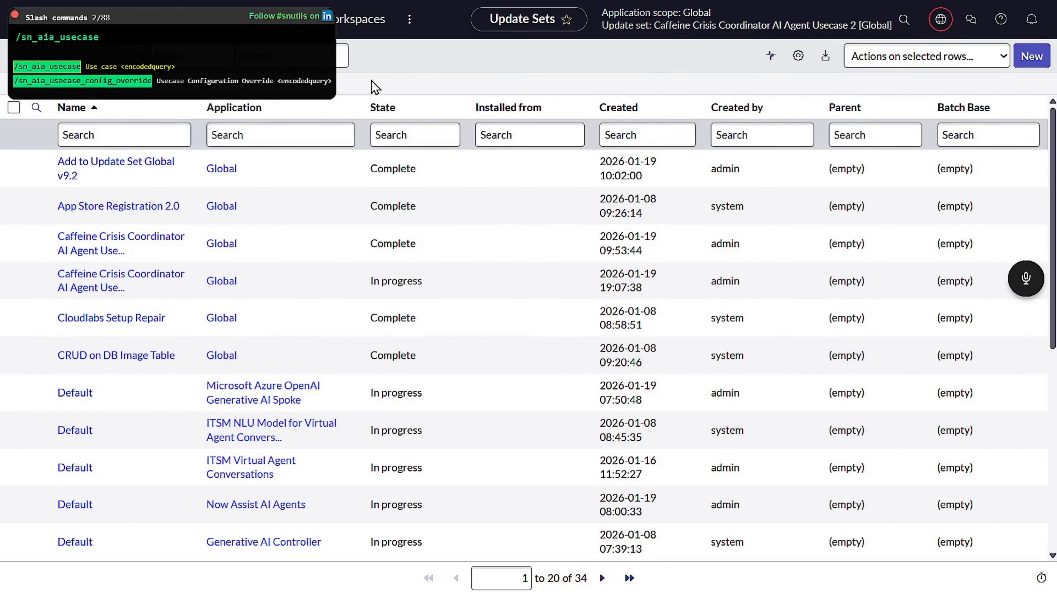
{"action": "key", "text": "Return"}
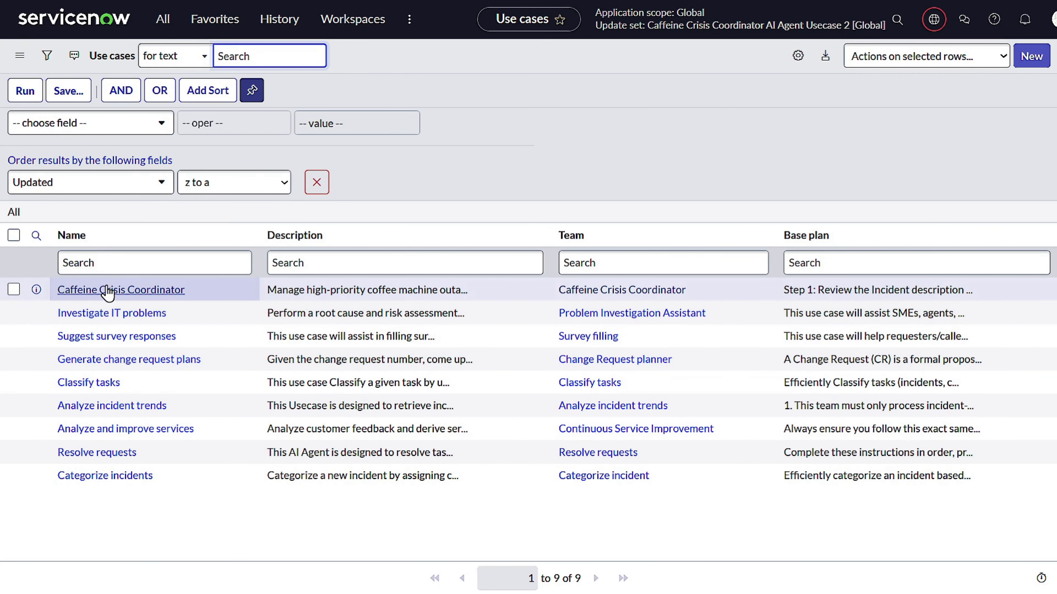
{"action": "left_click", "coordinate": [142, 291]}
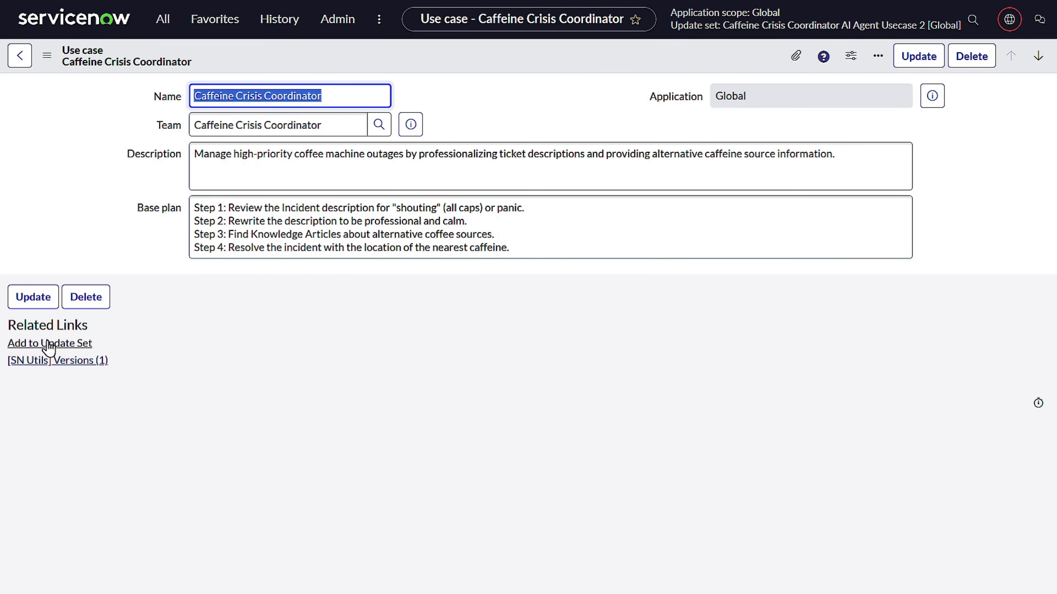
{"action": "left_click", "coordinate": [70, 345]}
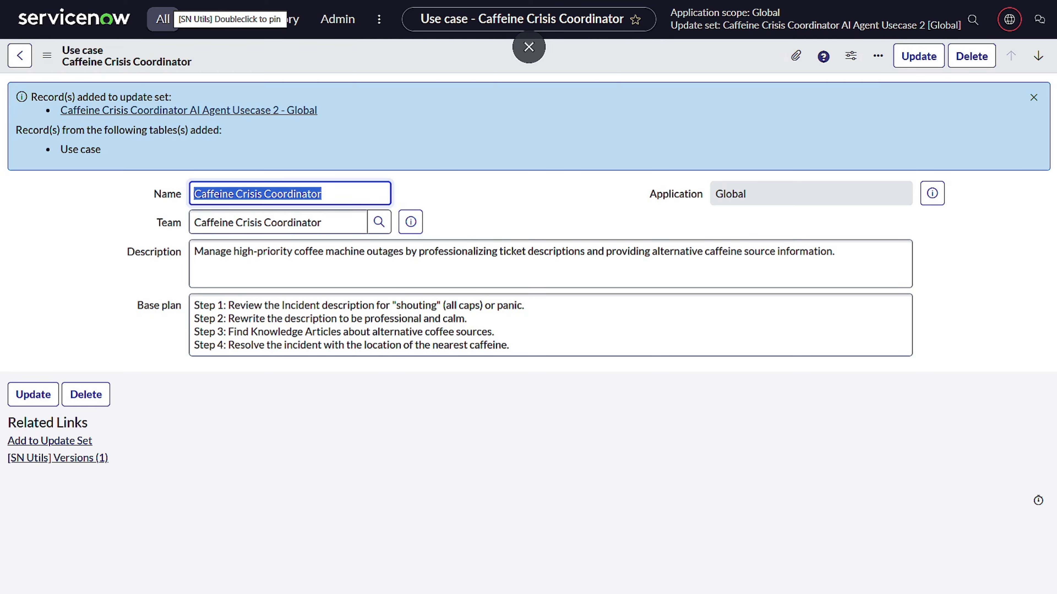
- Go to the sn_aia_agent table and add its Brew Master Agent record to the current update set
{"action": "left_click", "coordinate": [163, 19]}
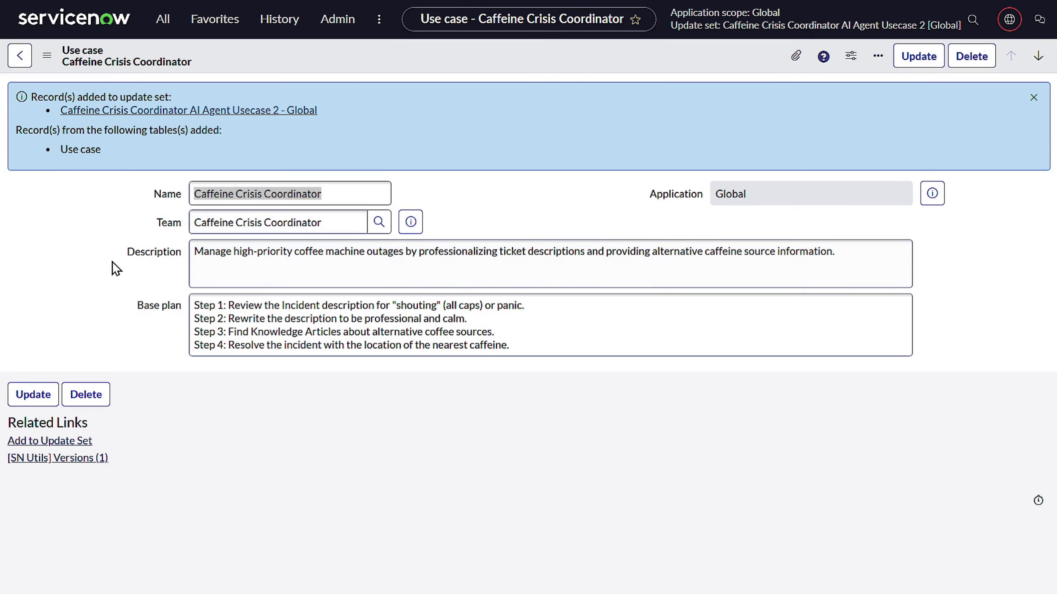
{"action": "left_click", "coordinate": [101, 262]}
{"action": "key", "text": "/"}
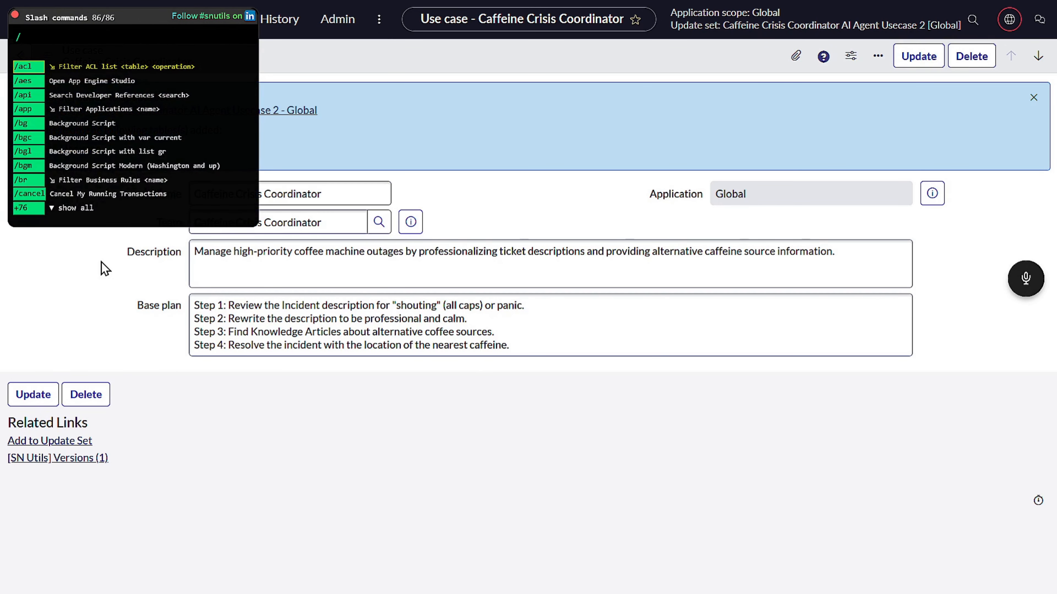
{"action": "type", "text": "sn_aia_agent"}
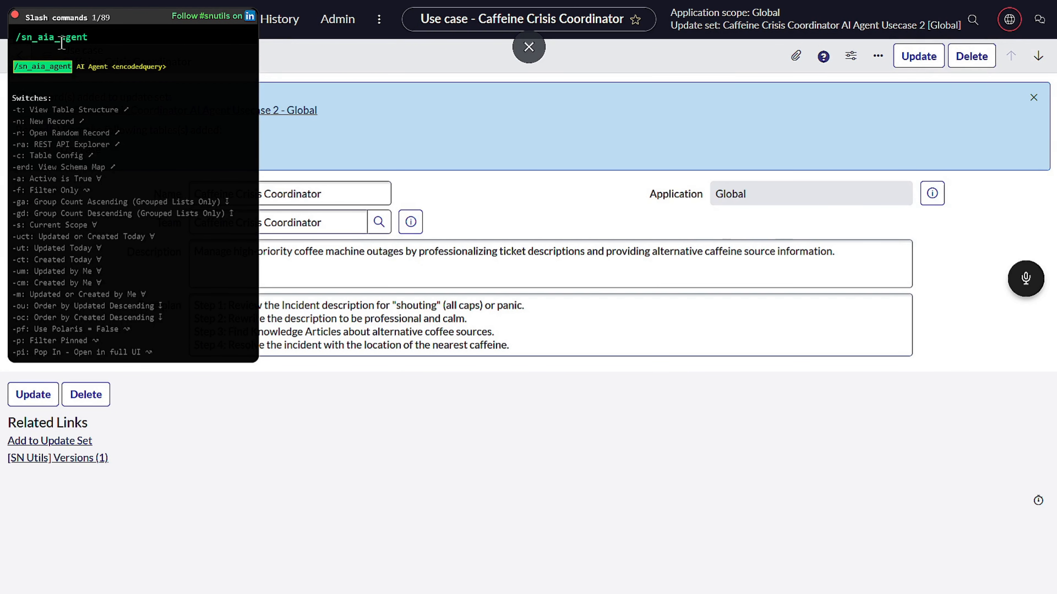
{"action": "left_click", "coordinate": [87, 62]}
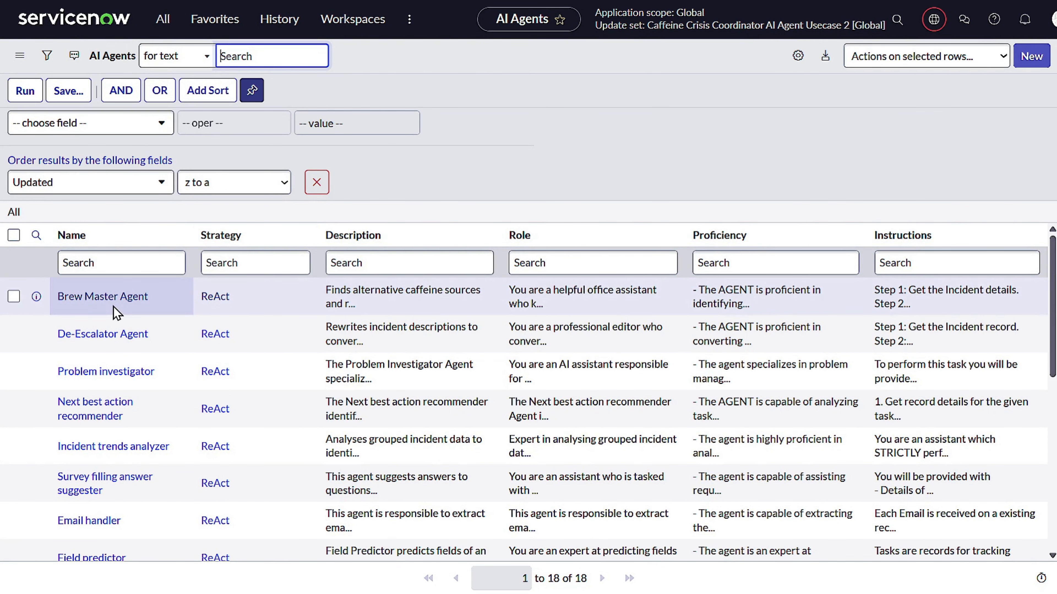
{"action": "left_click", "coordinate": [104, 333]}
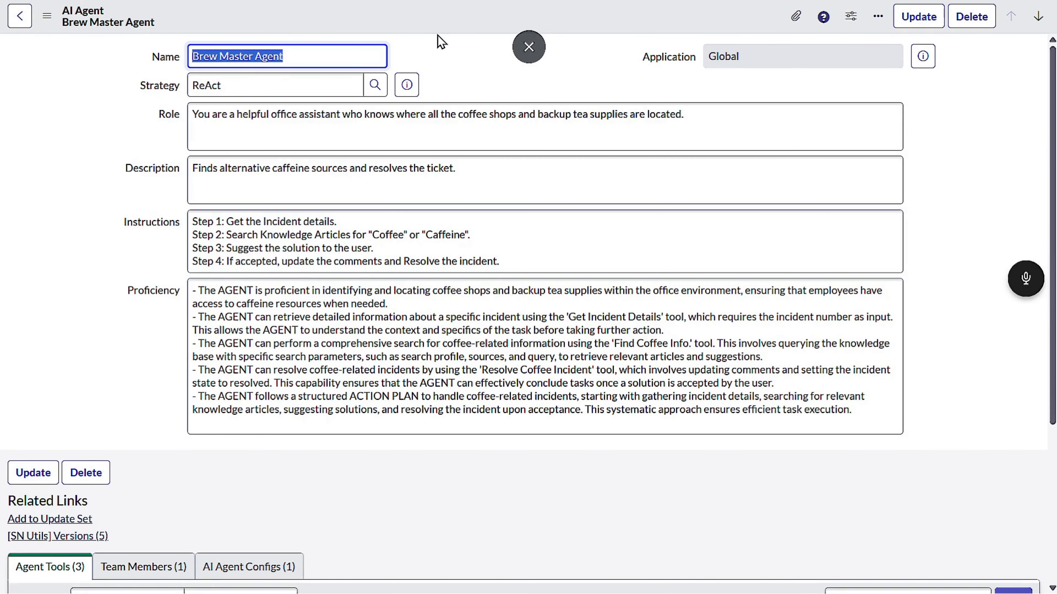
{"action": "left_click", "coordinate": [65, 520]}
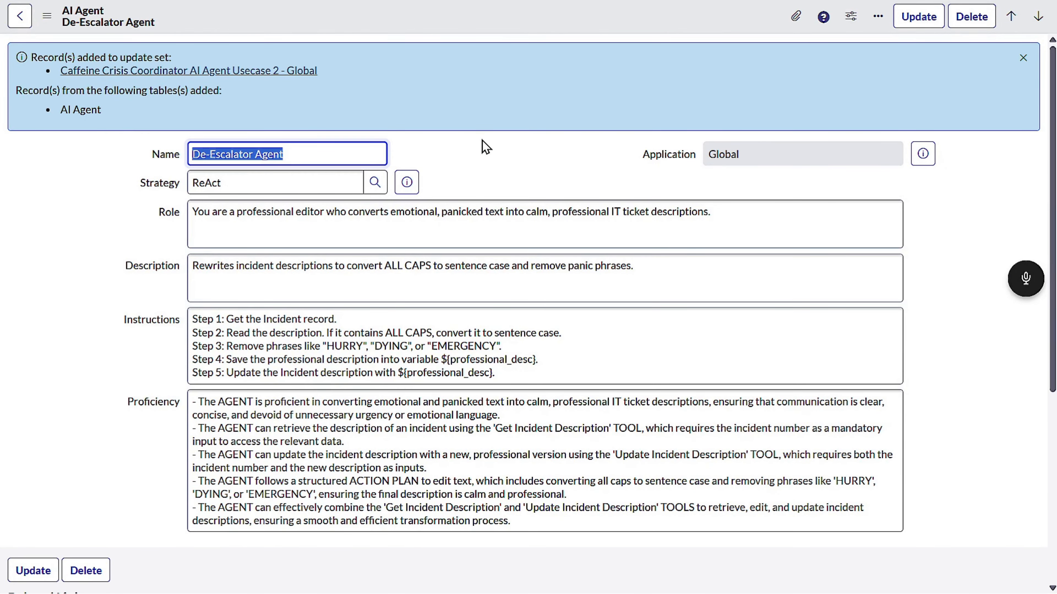
- Add the De-Escalator Agent record to the current update set
{"action": "key", "text": "F11"}
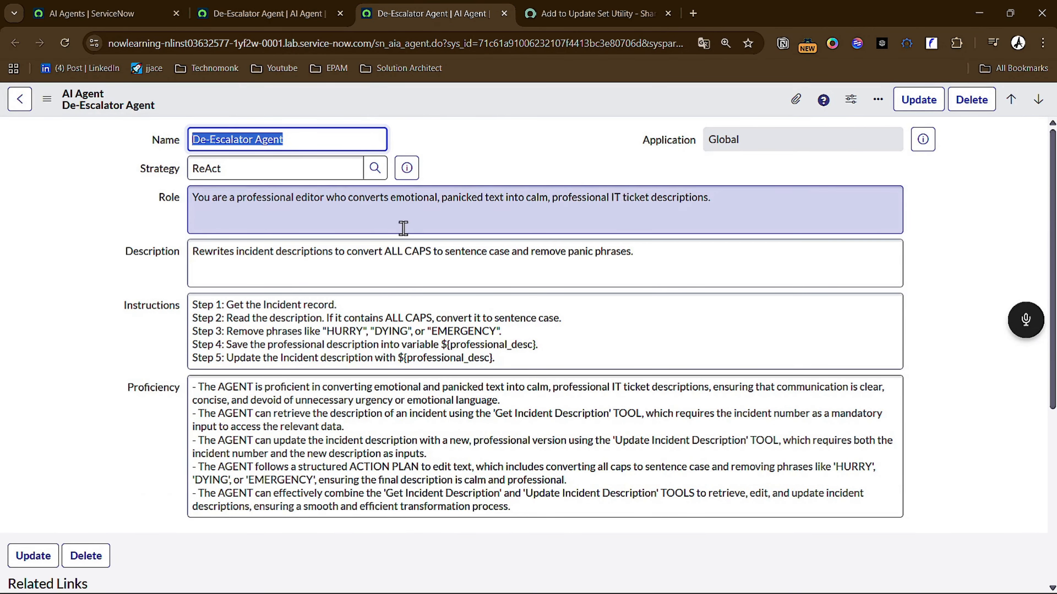
{"action": "scroll", "coordinate": [381, 244], "scroll_direction": "down", "scroll_amount": 3}
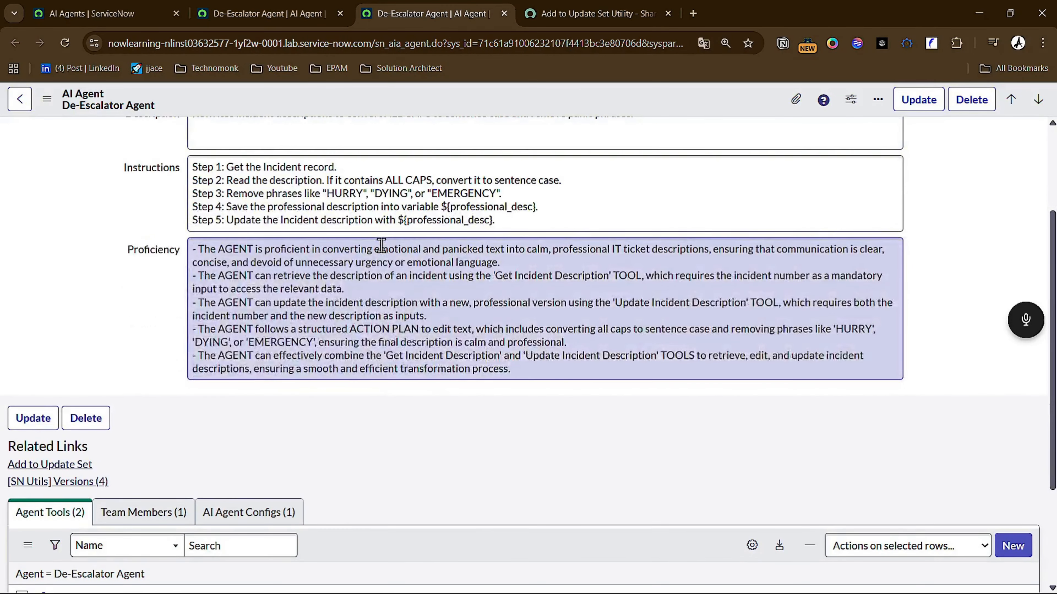
{"action": "scroll", "coordinate": [381, 245], "scroll_direction": "up", "scroll_amount": 3}
{"action": "scroll", "coordinate": [41, 470], "scroll_direction": "down", "scroll_amount": 3}
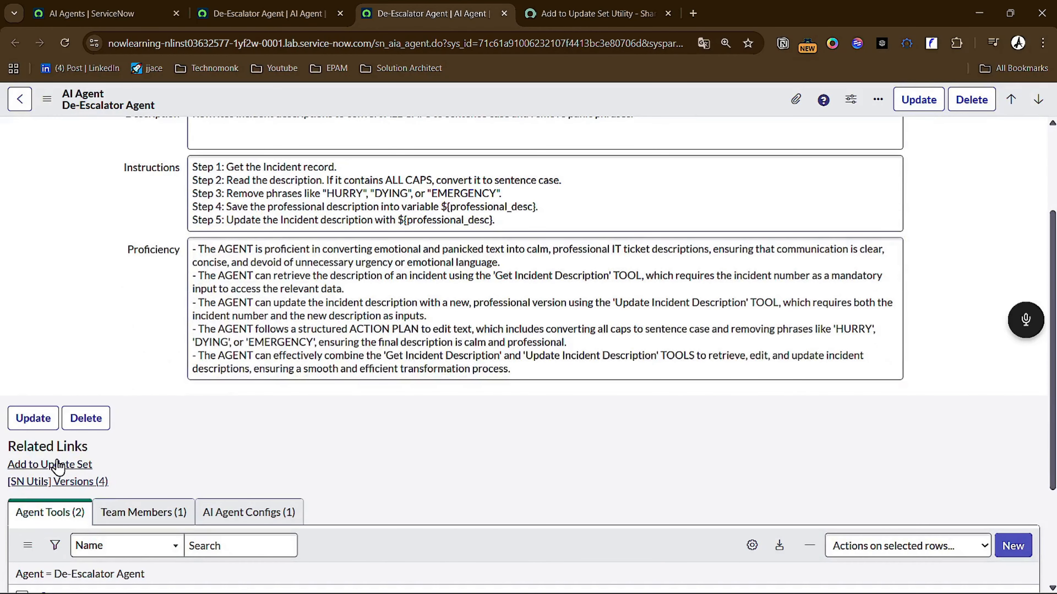
{"action": "left_click", "coordinate": [55, 462]}
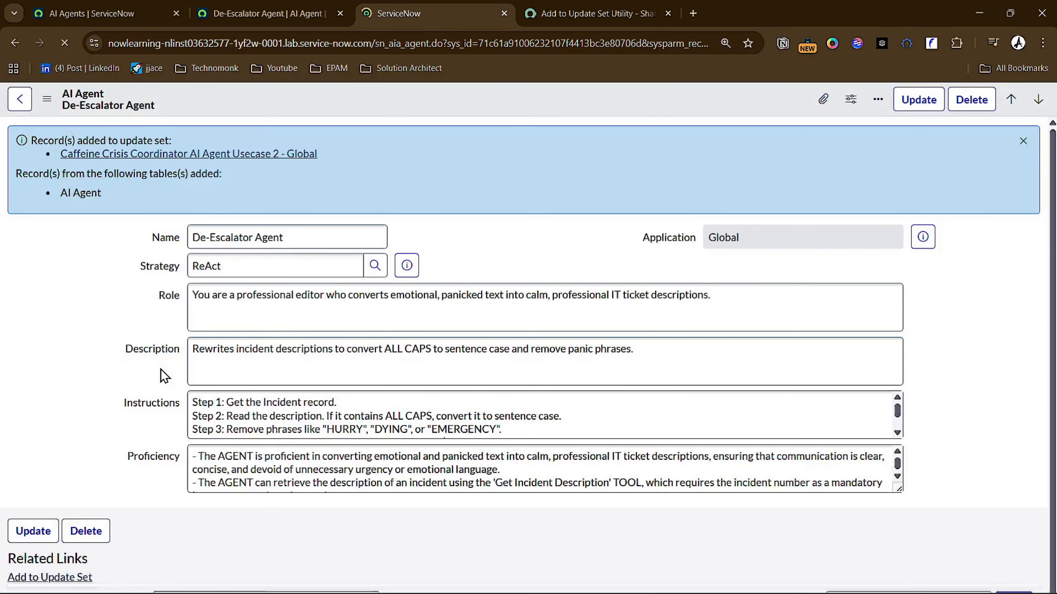
- Return to the AI Agents list and close all the other browser tabs
{"action": "left_click", "coordinate": [86, 10]}
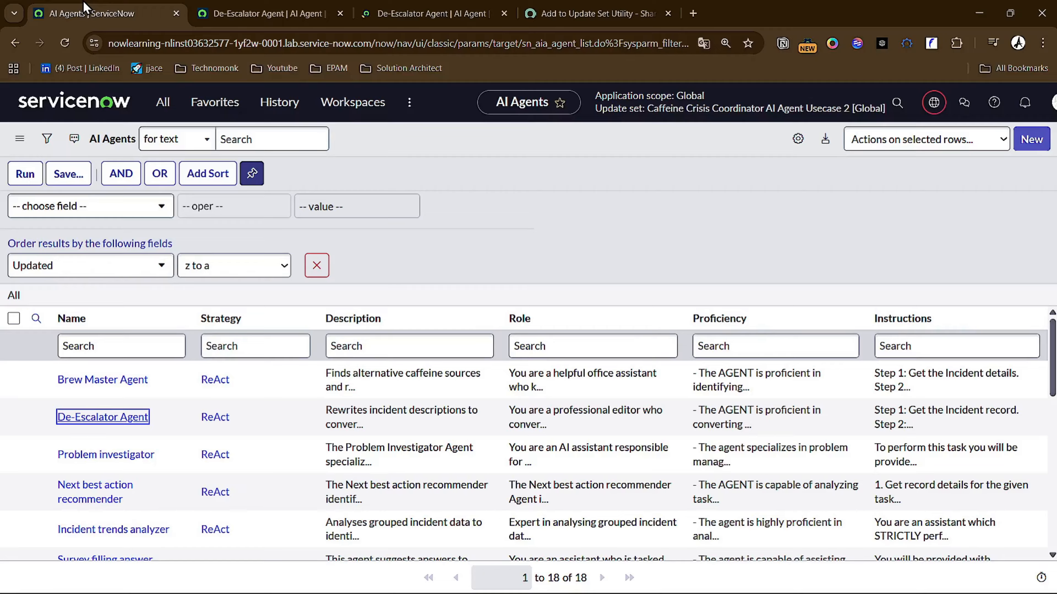
{"action": "right_click", "coordinate": [85, 6]}
{"action": "left_click", "coordinate": [174, 284]}
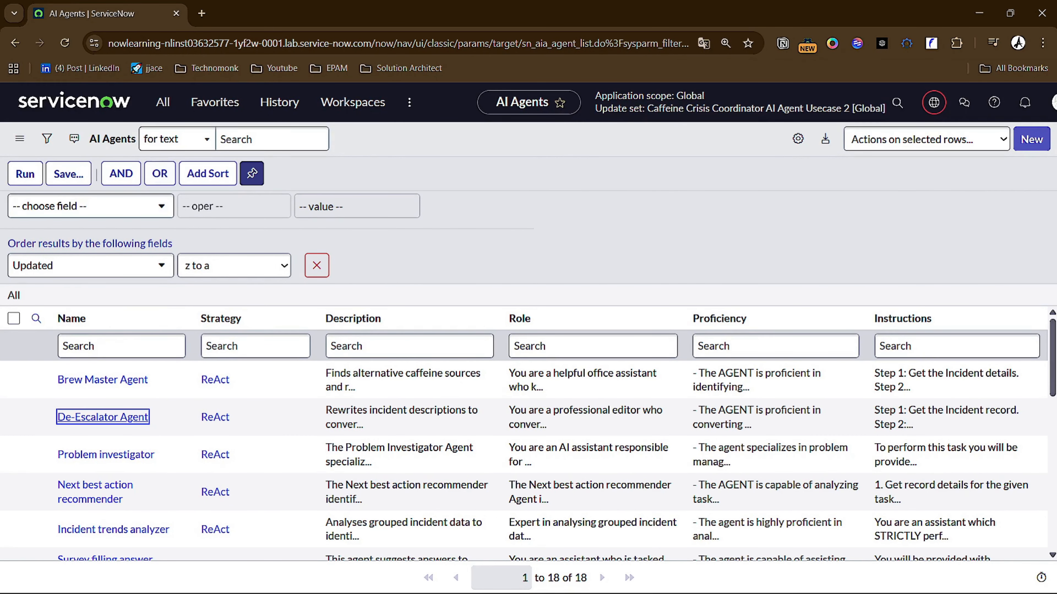
- Open the AI Agent Configs list of the sn_aia_agent_config table with an SN Utils slash command
{"action": "key", "text": "alt+Tab"}
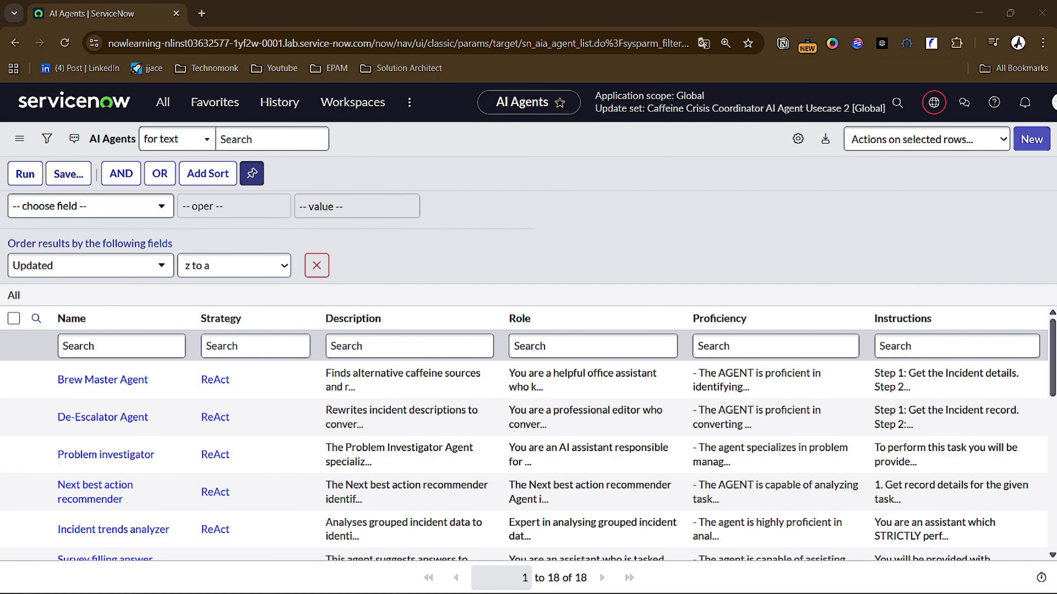
{"action": "left_click", "coordinate": [488, 263]}
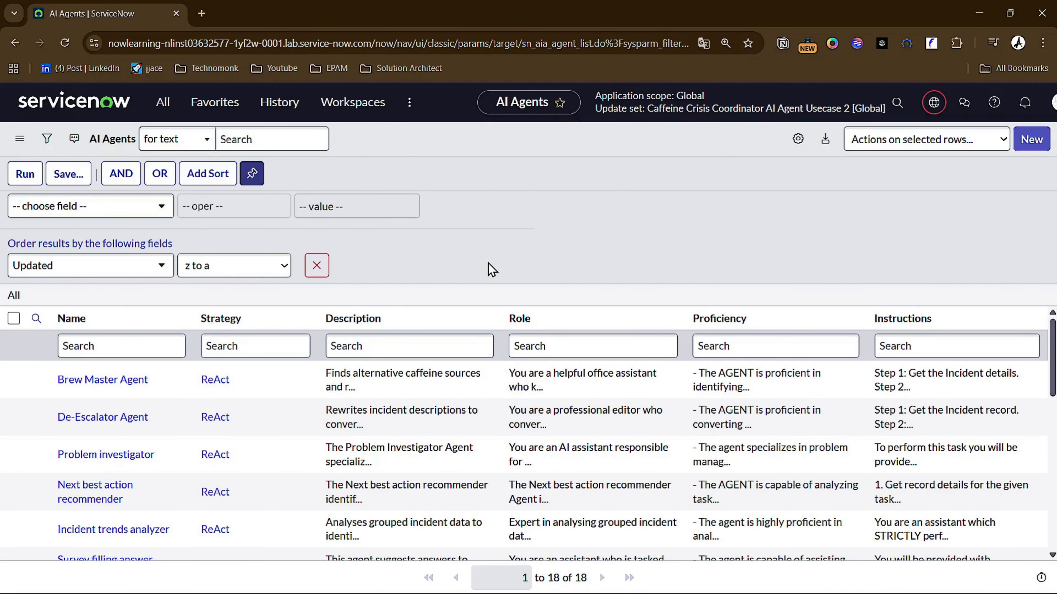
{"action": "key", "text": "slash"}
{"action": "type", "text": "sn_aia_agent_config"}
{"action": "key", "text": "Return"}
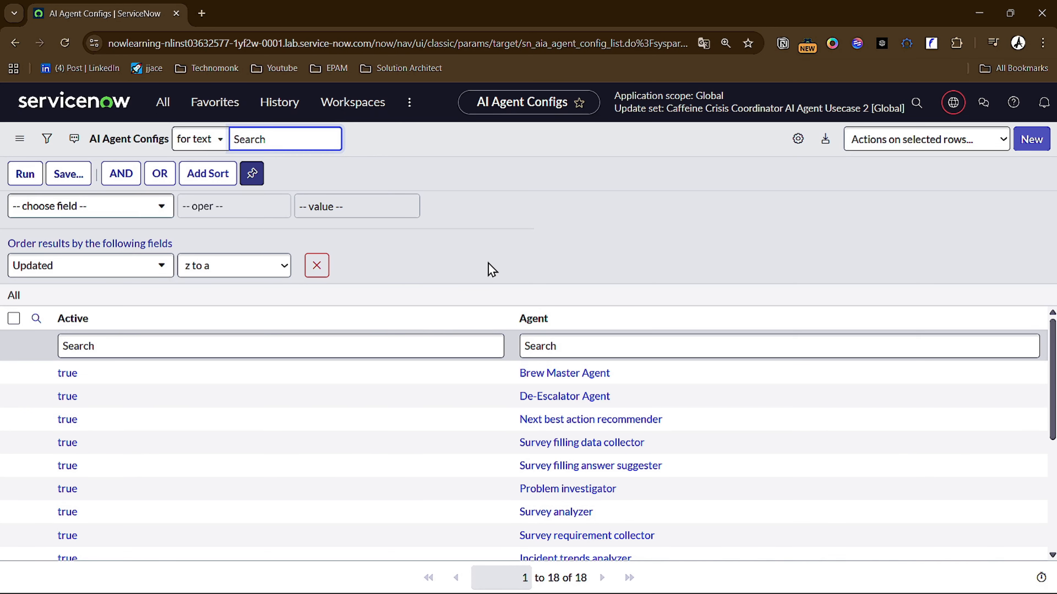
{"action": "scroll", "coordinate": [300, 391], "scroll_direction": "down", "scroll_amount": 2}
{"action": "scroll", "coordinate": [325, 396], "scroll_direction": "up", "scroll_amount": 2}
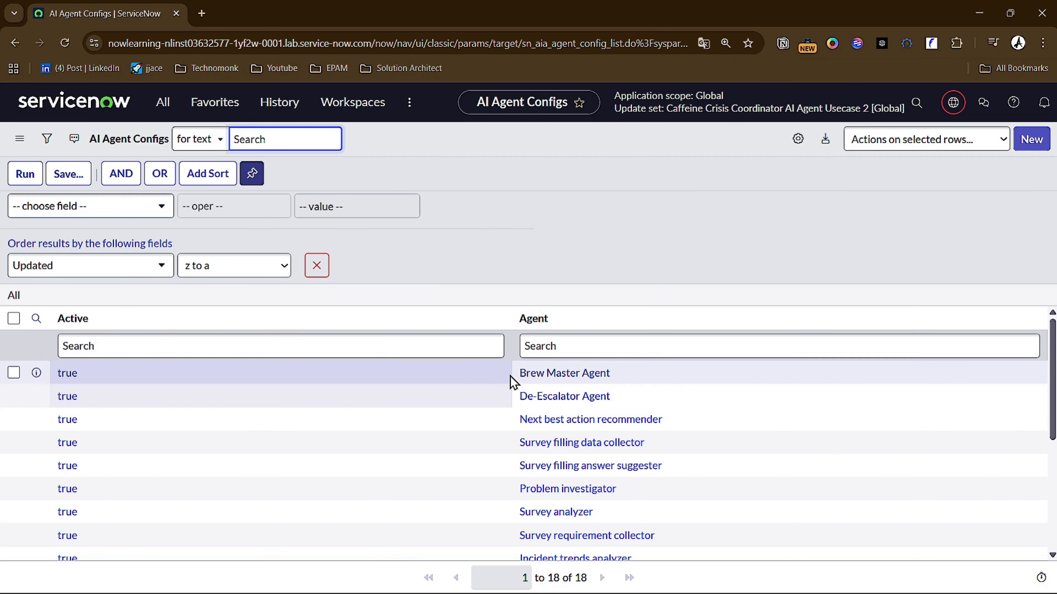
- Open the Brew Master Agent and De-Escalator Agent config records in separate browser tabs, bringing up the Brew Master Agent one
{"action": "middle_click", "coordinate": [66, 374]}
{"action": "middle_click", "coordinate": [67, 396]}
{"action": "left_click", "coordinate": [286, 17]}
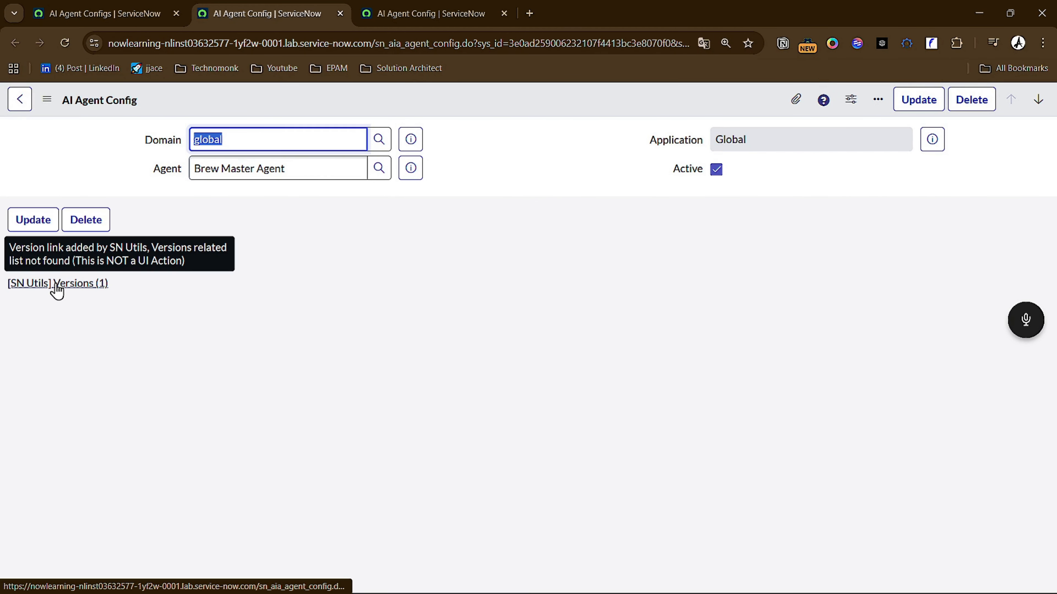
- Check the Brew Master Agent config's versions, and add the Brew Master and De-Escalator Agent config records to the current update set
{"action": "left_click", "coordinate": [57, 285]}
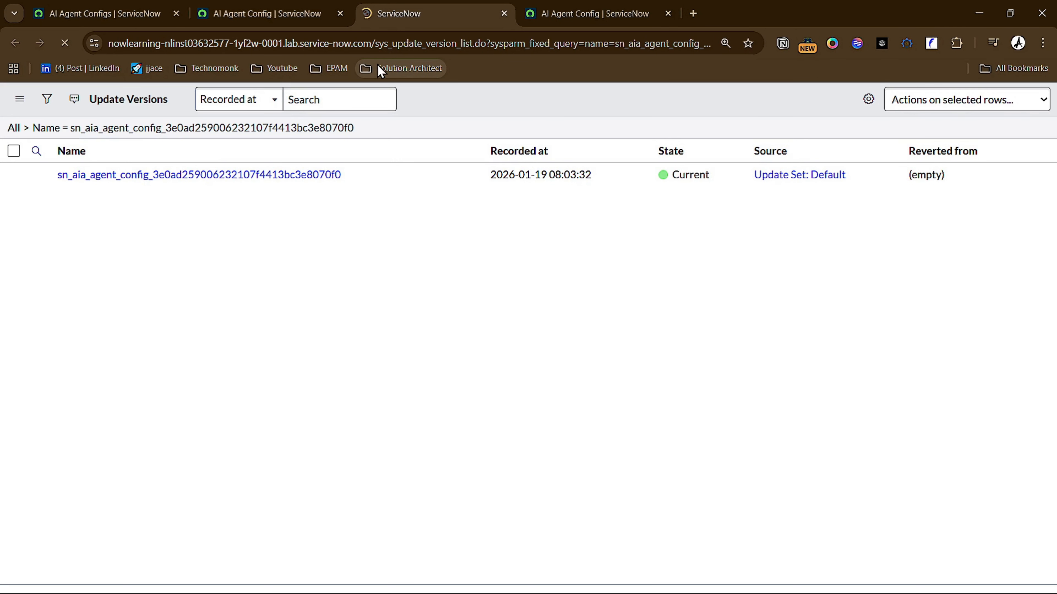
{"action": "left_click", "coordinate": [503, 13]}
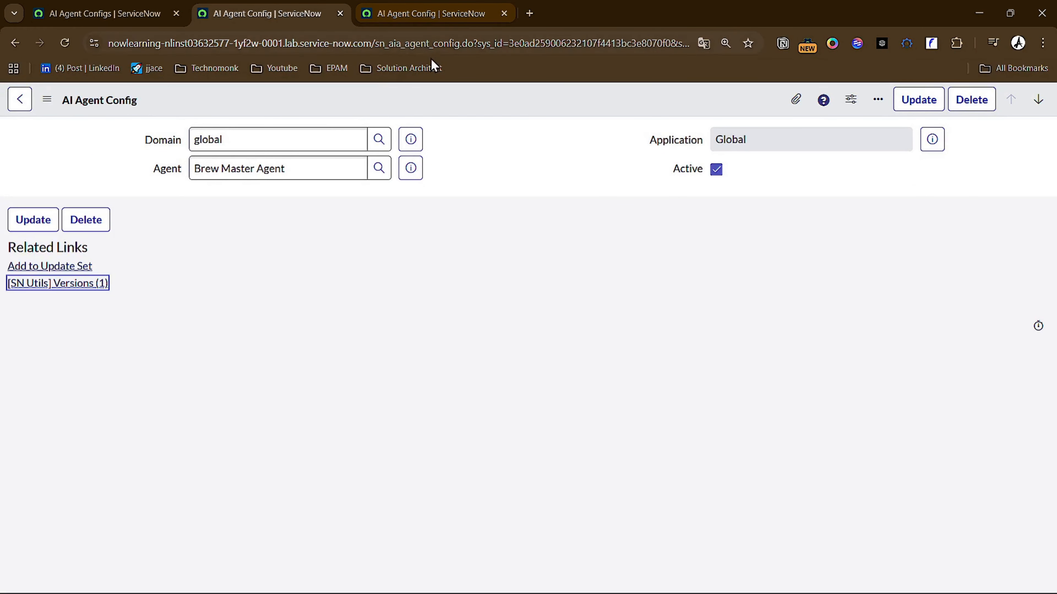
{"action": "left_click", "coordinate": [83, 268]}
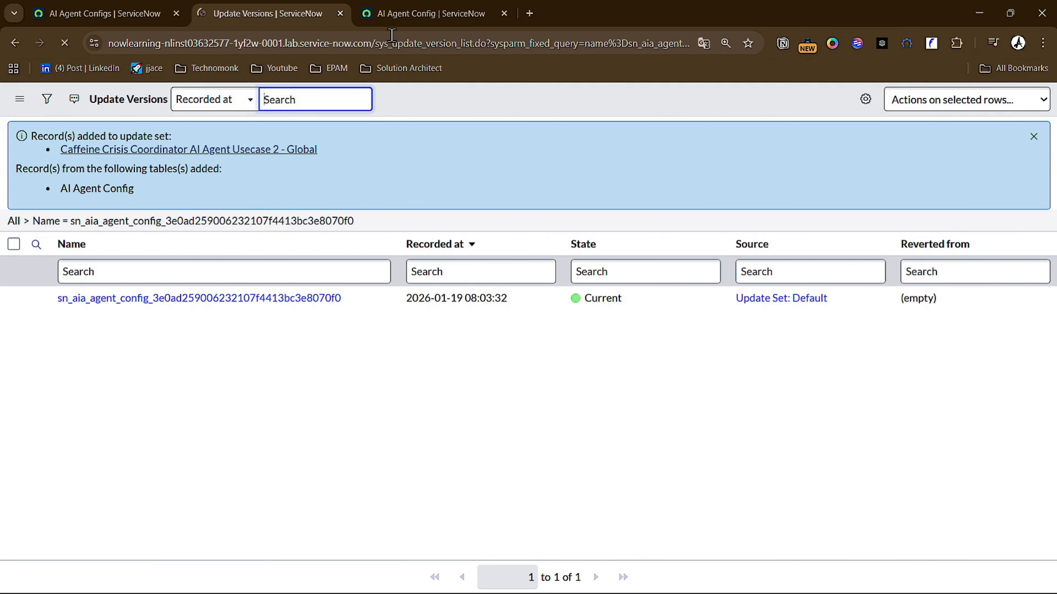
{"action": "left_click", "coordinate": [375, 19]}
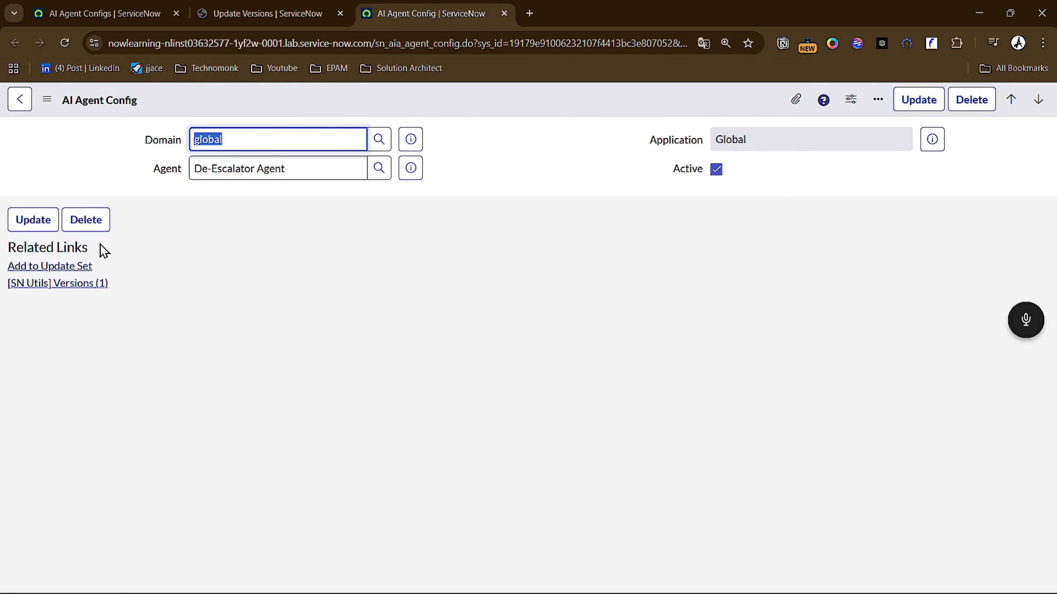
{"action": "left_click", "coordinate": [70, 266]}
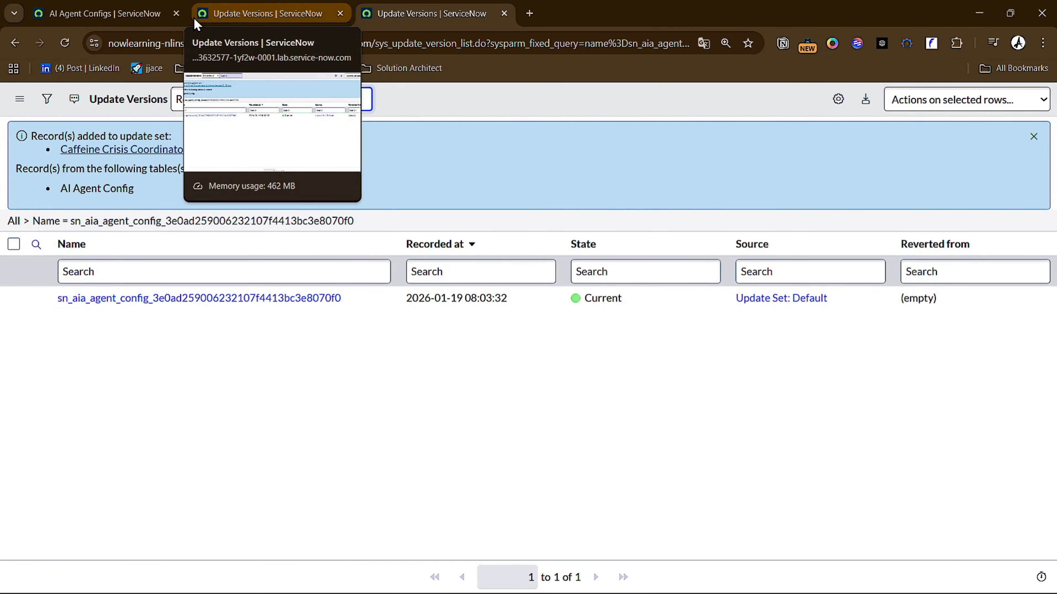
- Return to the AI Agent Configs list and close the two Update Versions browser tabs
{"action": "left_click", "coordinate": [130, 17]}
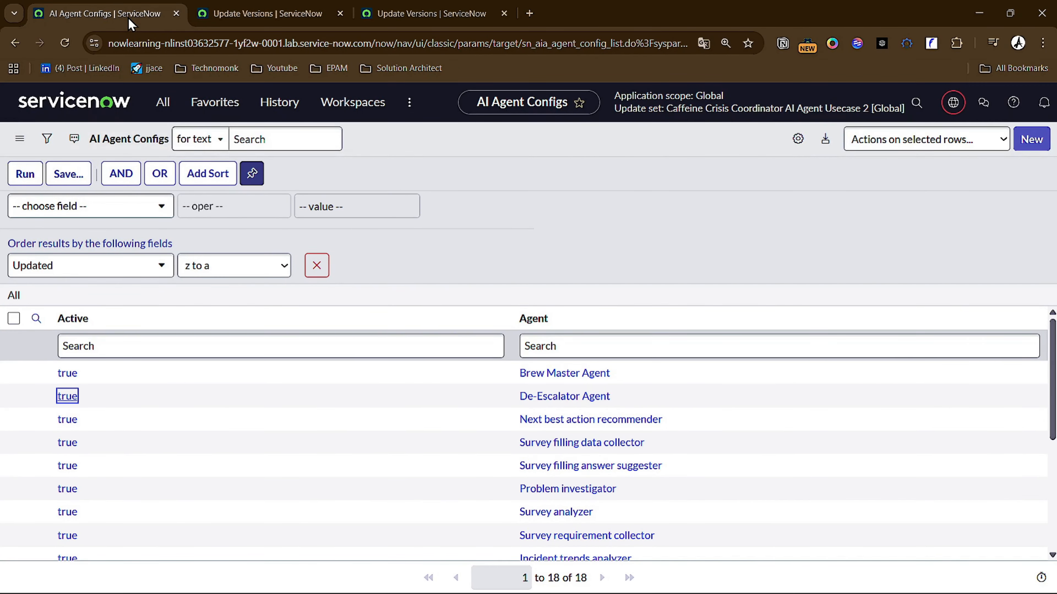
{"action": "right_click", "coordinate": [128, 18]}
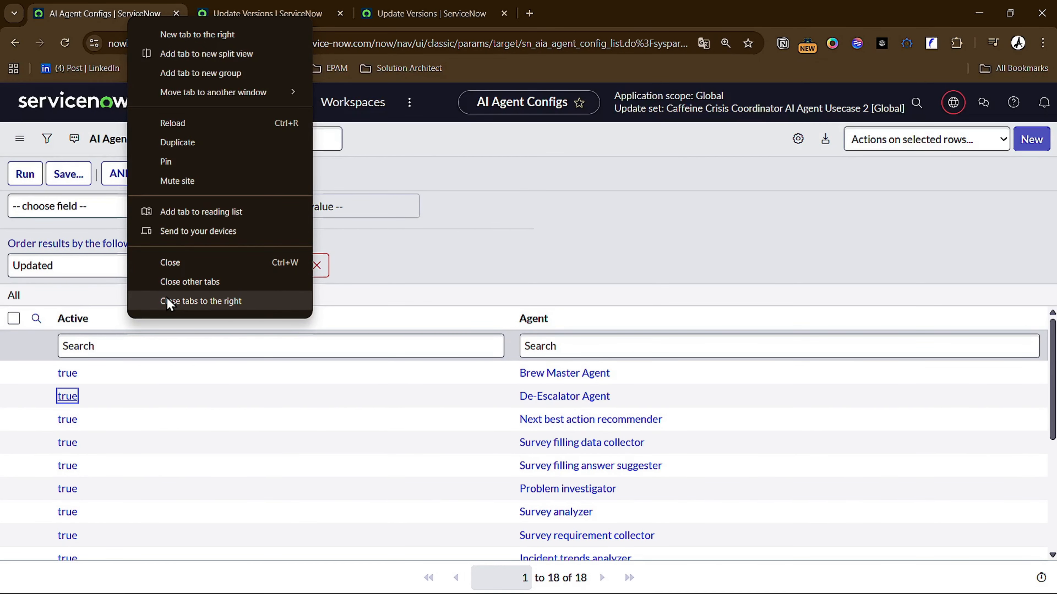
{"action": "left_click", "coordinate": [168, 301]}
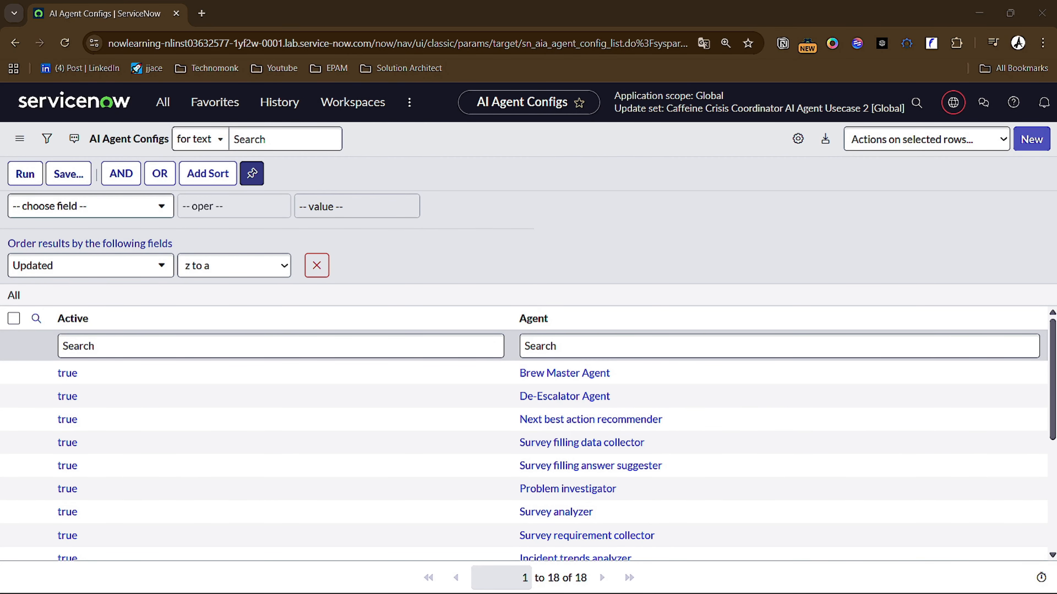
- Open the Tools list of the sn_aia_tool table with an SN Utils slash command
{"action": "left_click", "coordinate": [648, 233]}
{"action": "key", "text": "slash"}
{"action": "type", "text": "sn_aia_tool"}
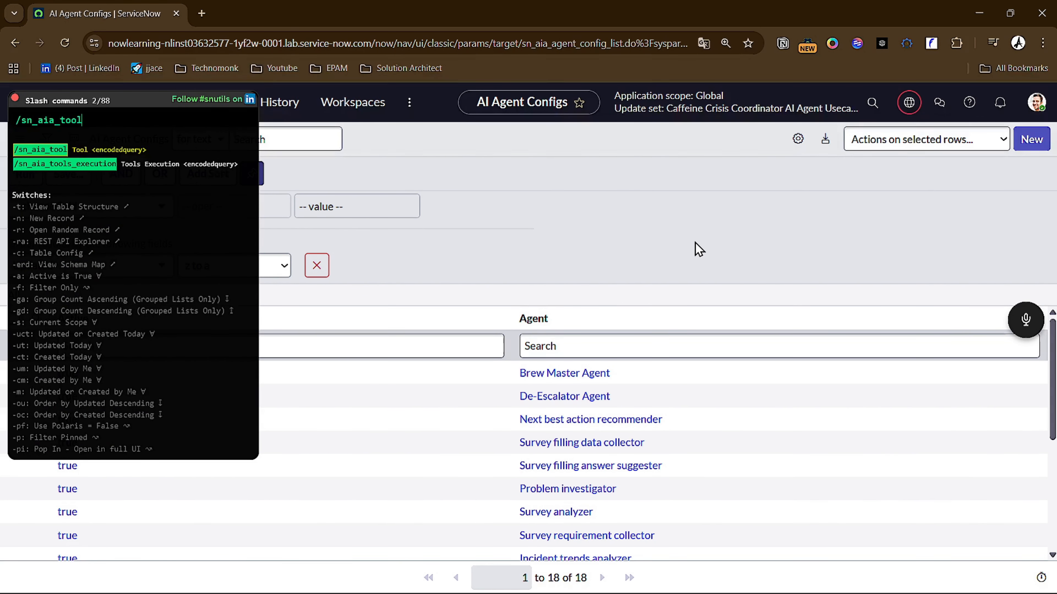
{"action": "key", "text": "Return"}
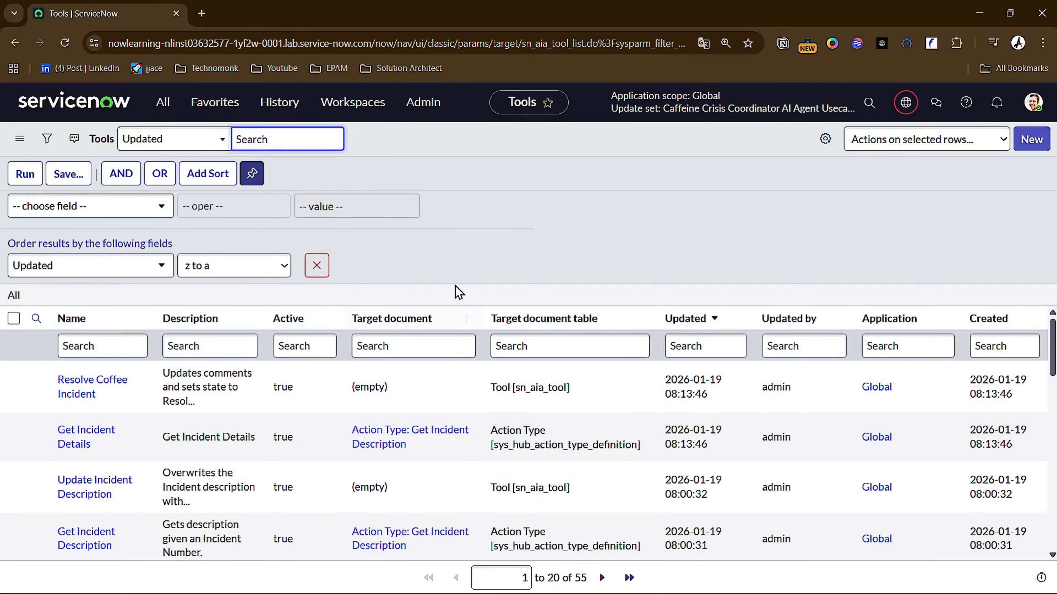
- Look through the most recently updated tools and remove the Updated sort row from the list's filter conditions
{"action": "left_click", "coordinate": [621, 260]}
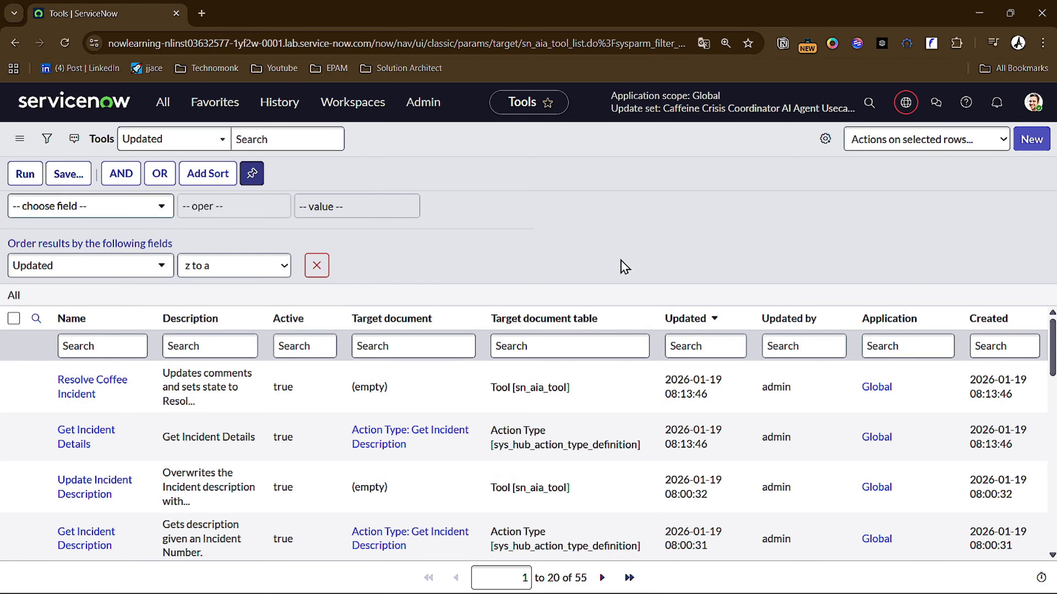
{"action": "scroll", "coordinate": [714, 346], "scroll_direction": "down", "scroll_amount": 2}
{"action": "scroll", "coordinate": [734, 389], "scroll_direction": "up", "scroll_amount": 2}
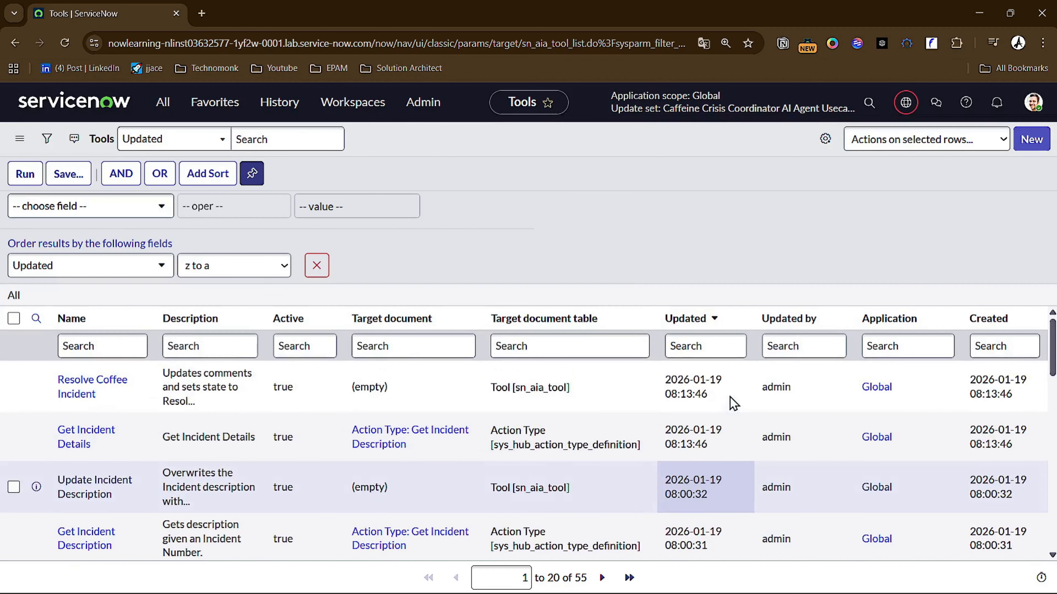
{"action": "left_click", "coordinate": [315, 266]}
{"action": "scroll", "coordinate": [312, 268], "scroll_direction": "down", "scroll_amount": 3}
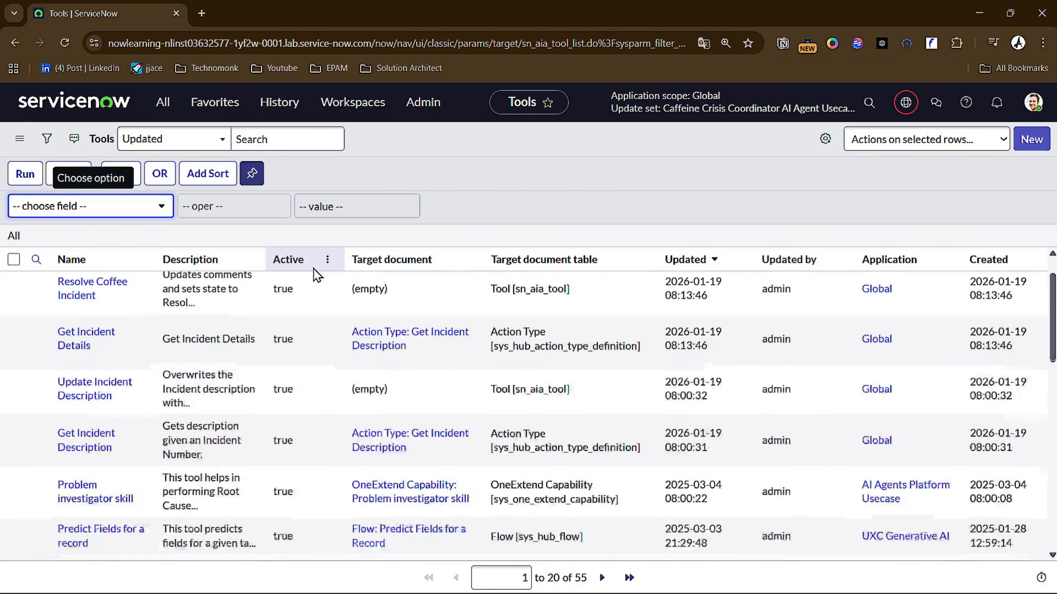
{"action": "scroll", "coordinate": [313, 268], "scroll_direction": "up", "scroll_amount": 3}
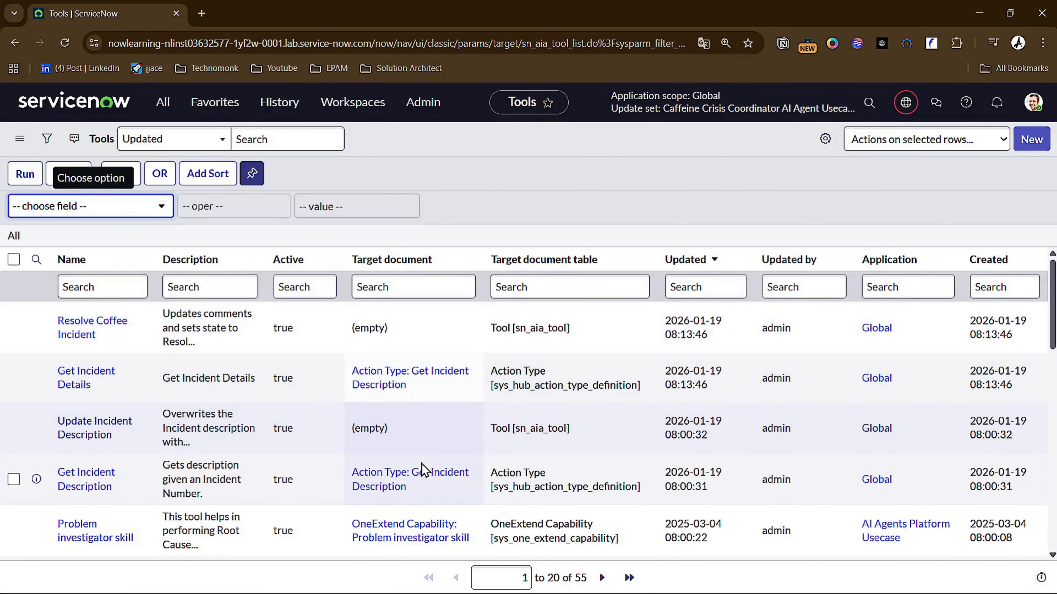
- Open the Resolve Coffee Incident, Get Incident Details, Update Incident Description and Get Incident Description tools in separate browser tabs, and return to the list
{"action": "middle_click", "coordinate": [87, 335]}
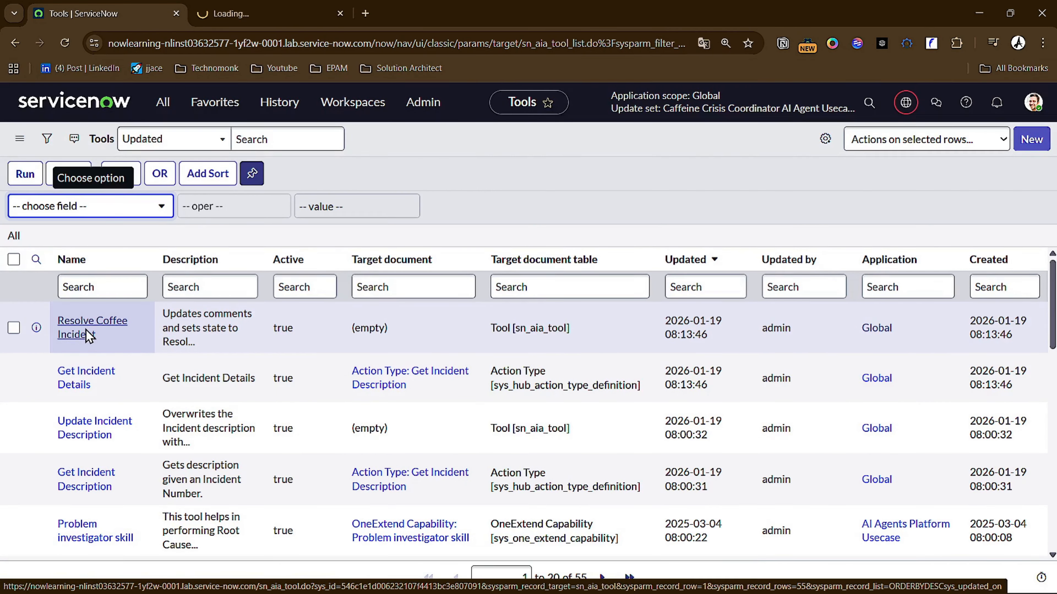
{"action": "middle_click", "coordinate": [76, 387]}
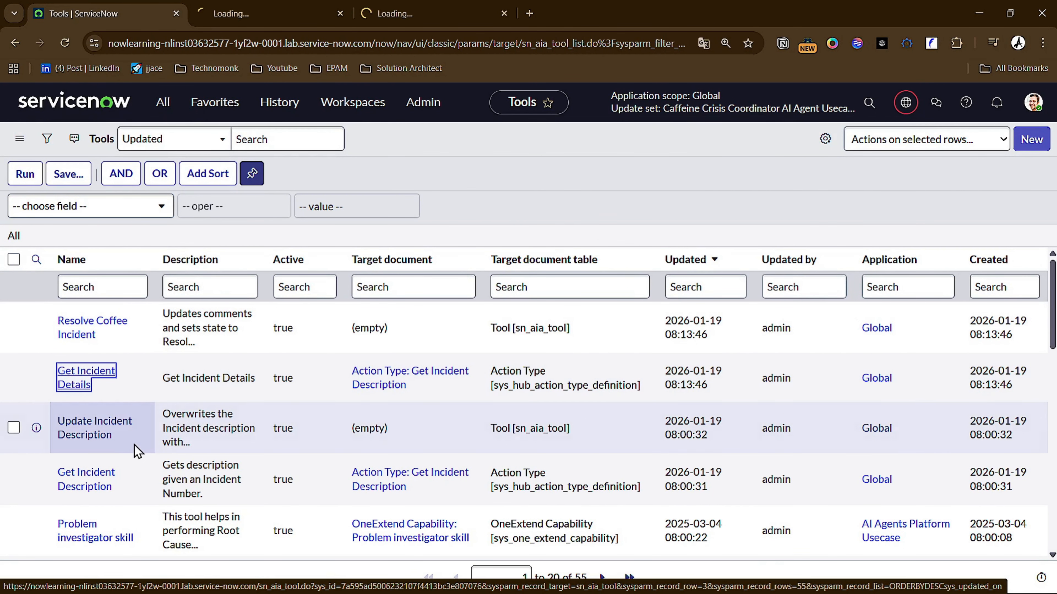
{"action": "middle_click", "coordinate": [101, 435]}
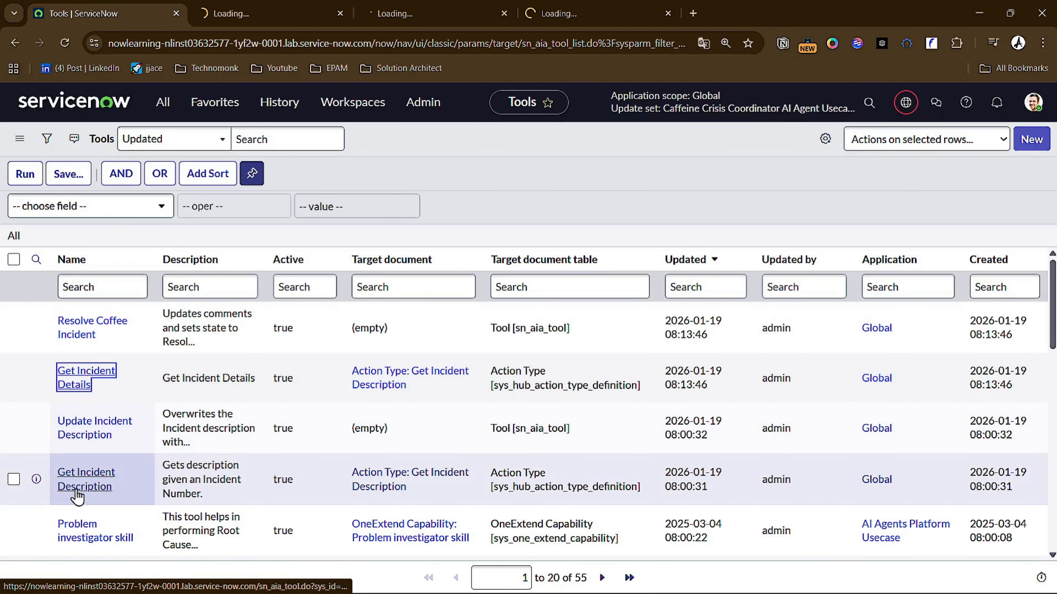
{"action": "middle_click", "coordinate": [82, 487]}
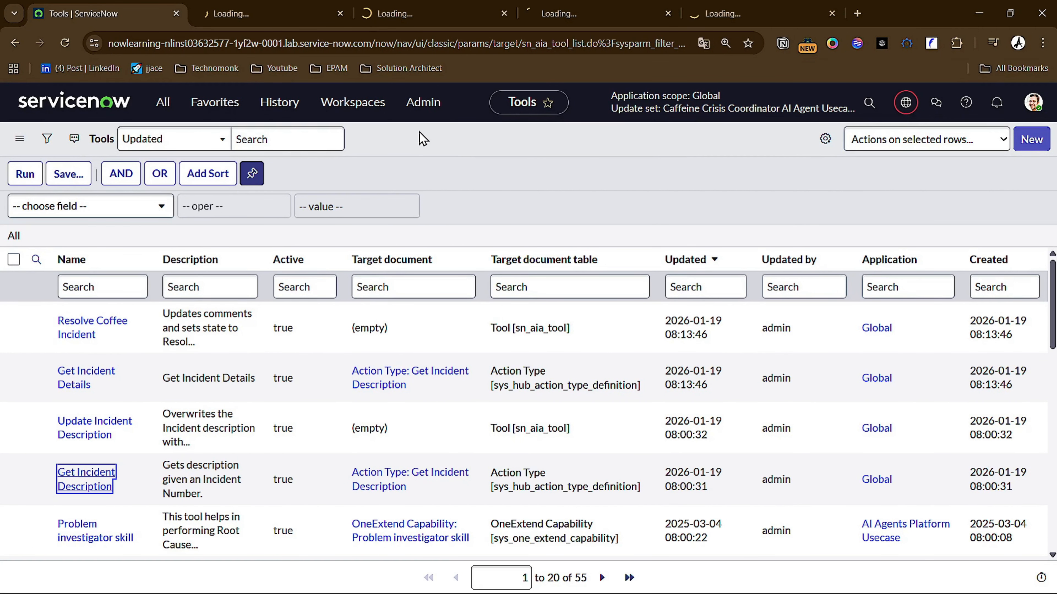
{"action": "left_click", "coordinate": [272, 10]}
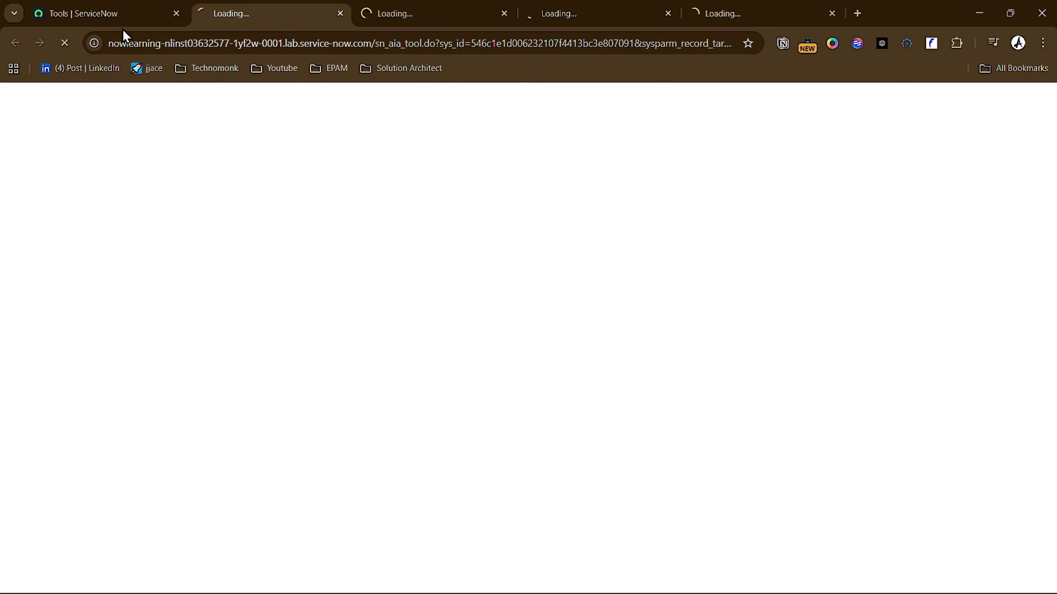
{"action": "mouse_move", "coordinate": [126, 14]}
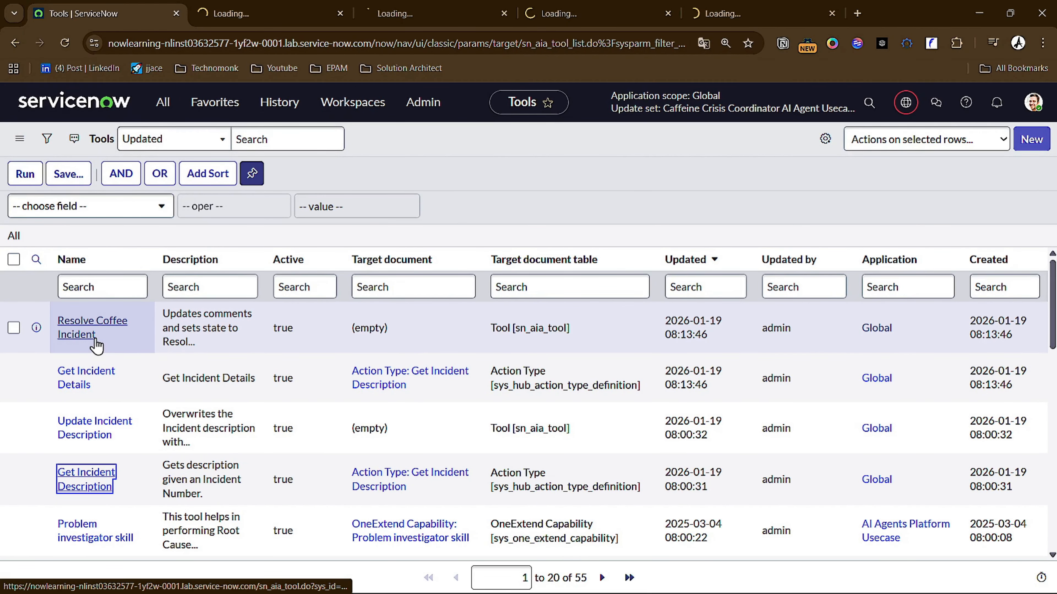
- Select the Resolve Coffee Incident, Get Incident Details, Update Incident Description and Get Incident Description tools and add them to the current update set
{"action": "right_click", "coordinate": [96, 345]}
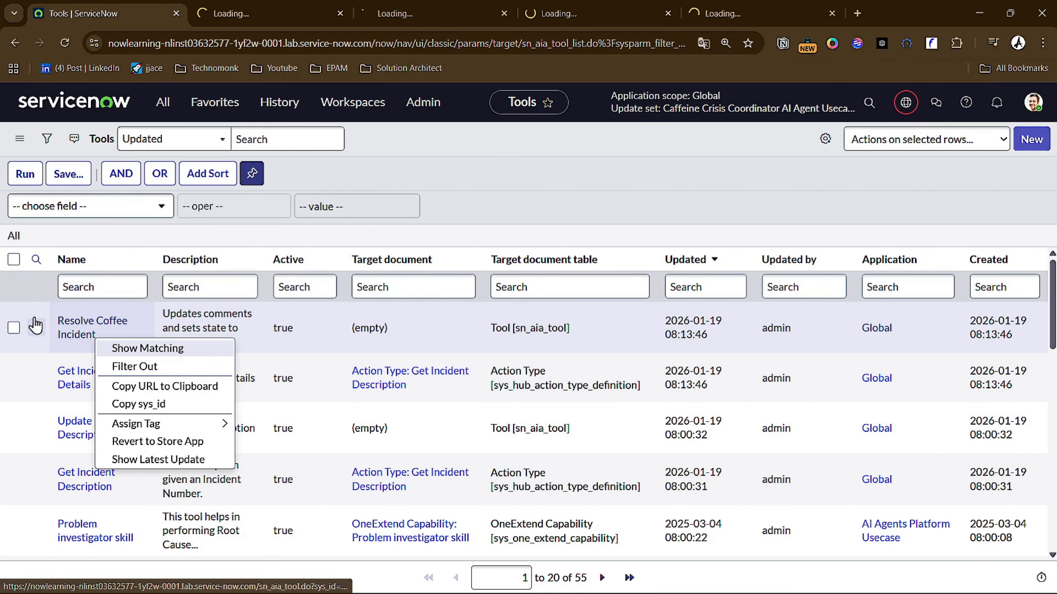
{"action": "left_click", "coordinate": [14, 328]}
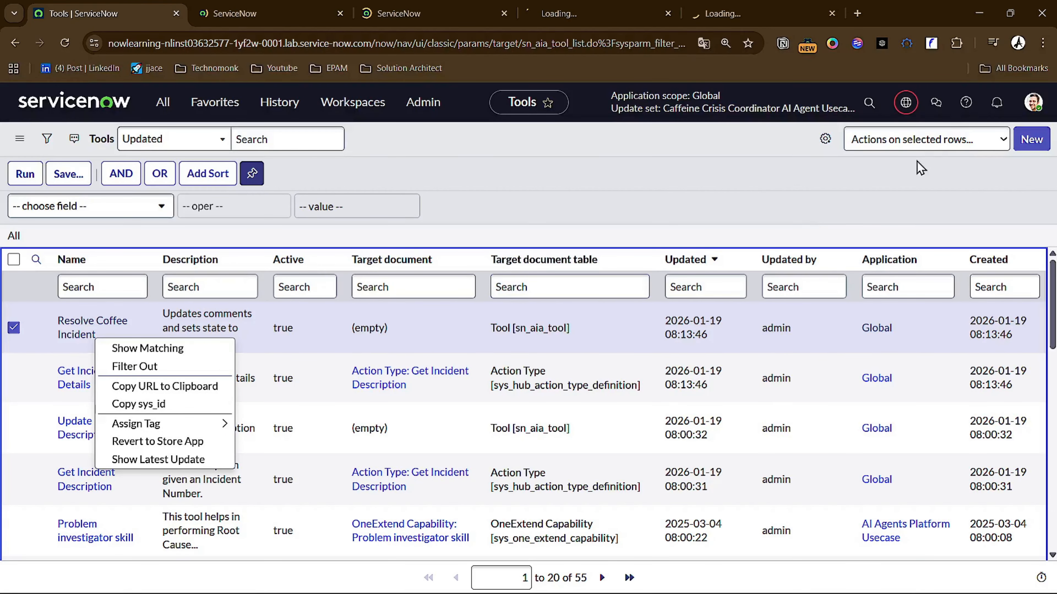
{"action": "key", "text": "Escape"}
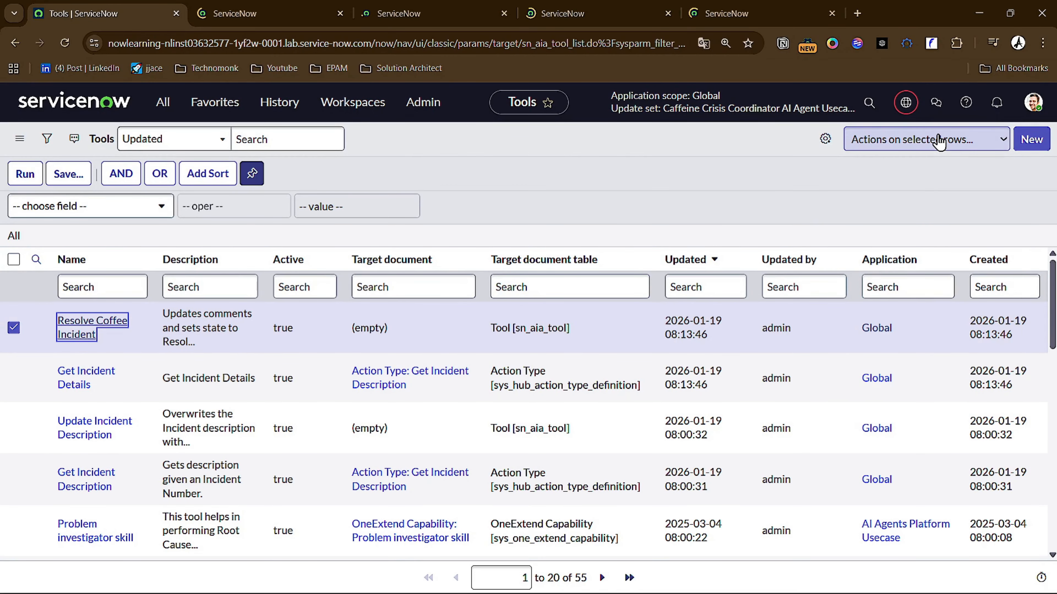
{"action": "left_click", "coordinate": [940, 141]}
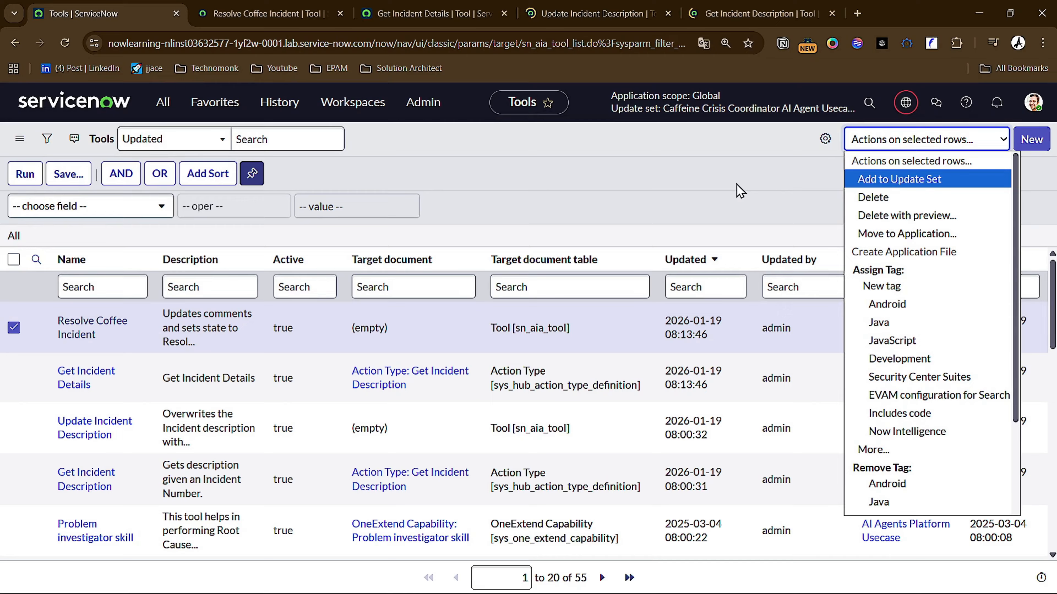
{"action": "left_click", "coordinate": [522, 210]}
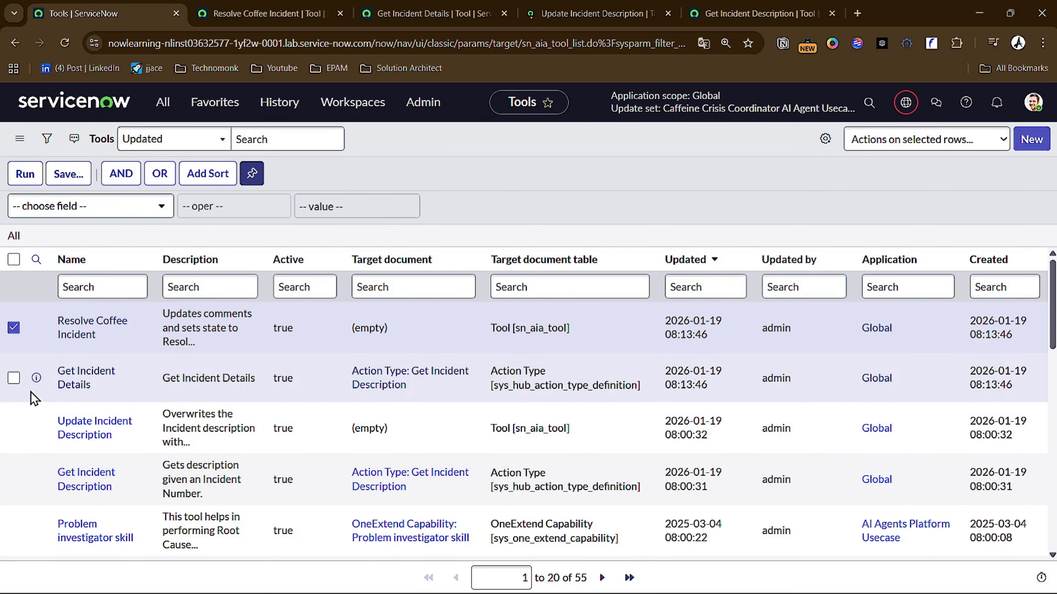
{"action": "left_click", "coordinate": [14, 378]}
{"action": "left_click", "coordinate": [14, 427]}
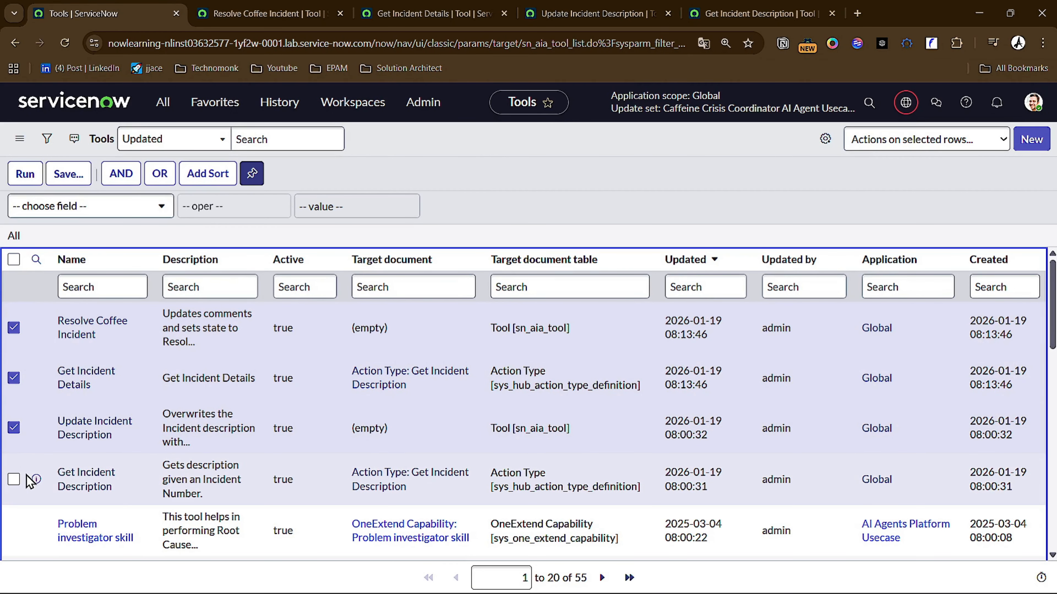
{"action": "left_click", "coordinate": [13, 479]}
{"action": "left_click", "coordinate": [952, 139]}
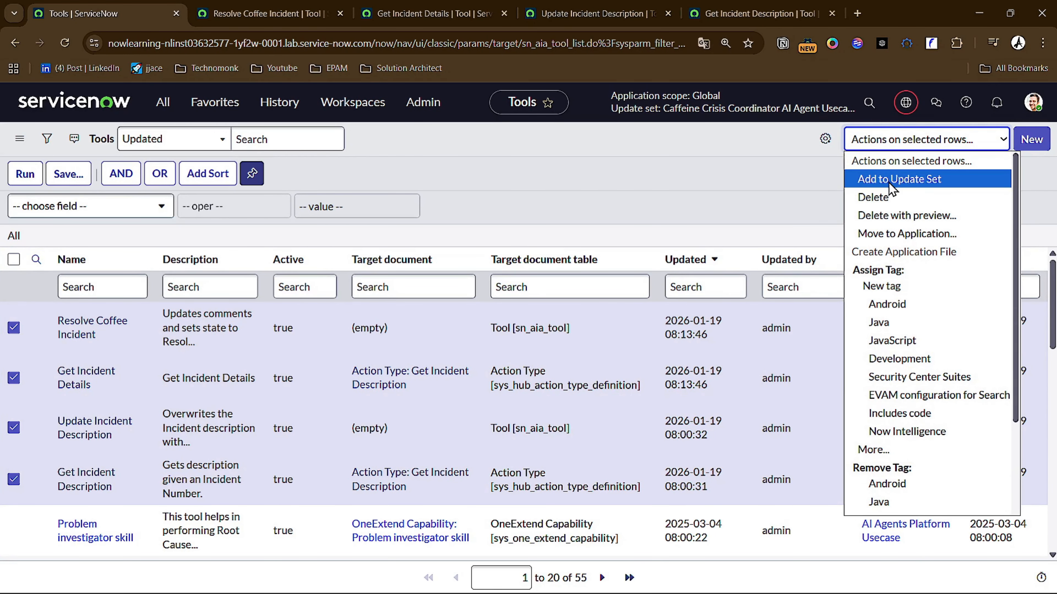
{"action": "left_click", "coordinate": [899, 179]}
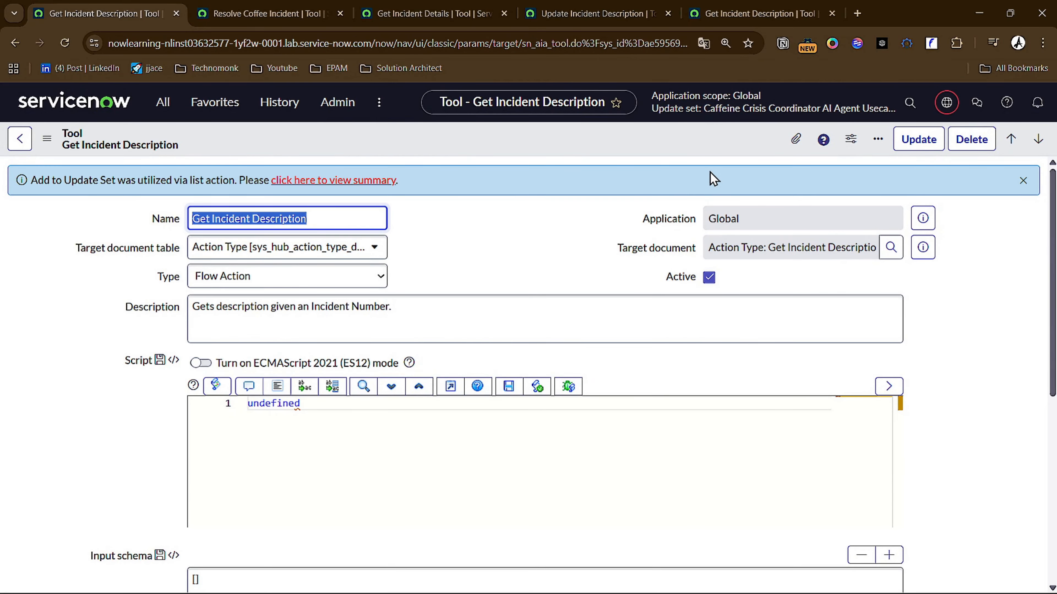
- Open the Add to Update Set summary and examine the Customer Updates captured in the Caffeine Crisis Coordinator update set
{"action": "left_click", "coordinate": [368, 184]}
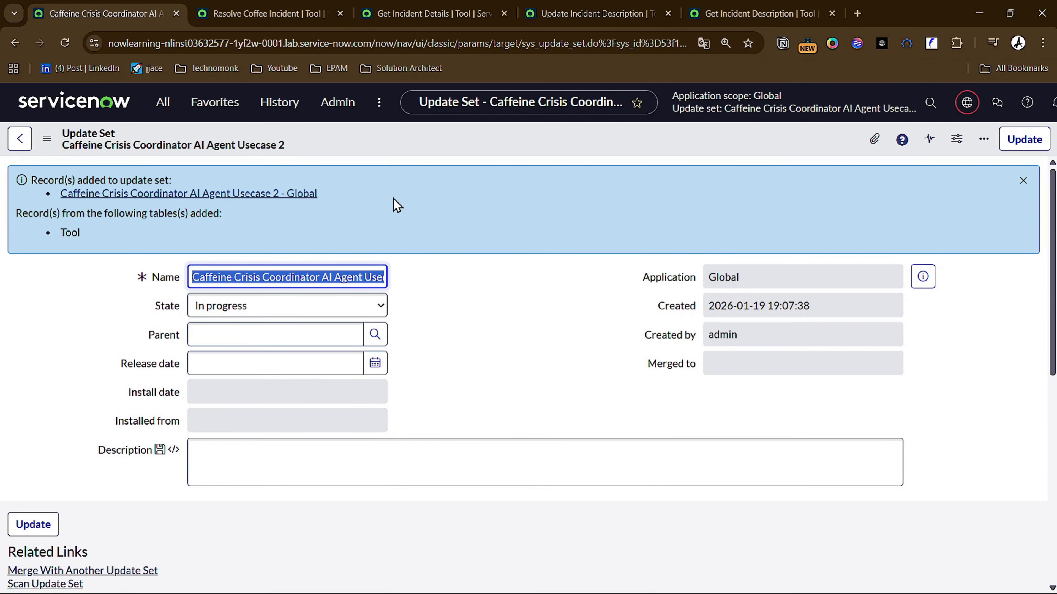
{"action": "scroll", "coordinate": [393, 198], "scroll_direction": "down", "scroll_amount": 6}
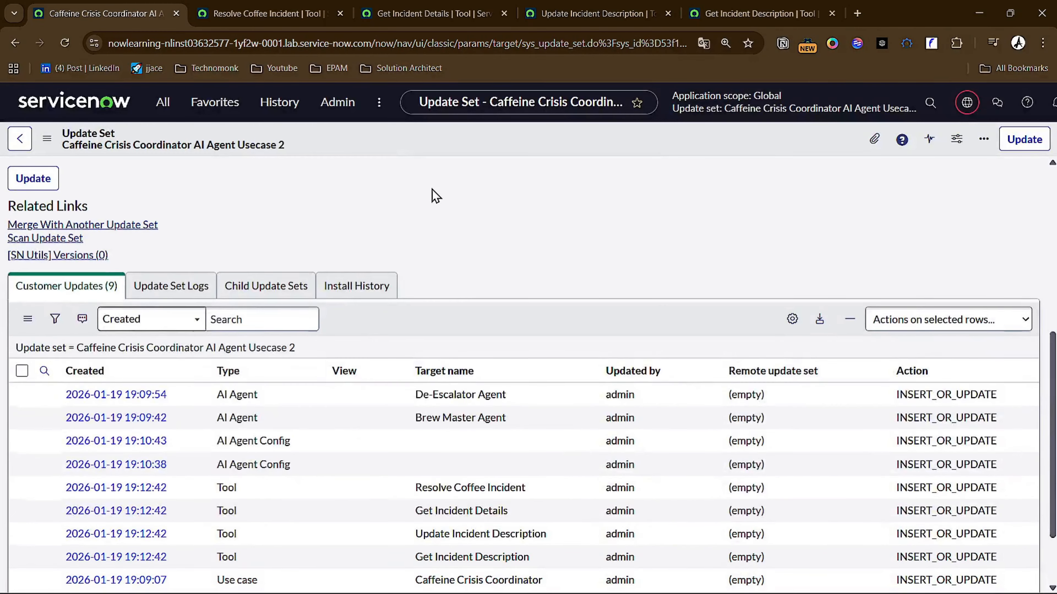
{"action": "scroll", "coordinate": [431, 195], "scroll_direction": "down", "scroll_amount": 2}
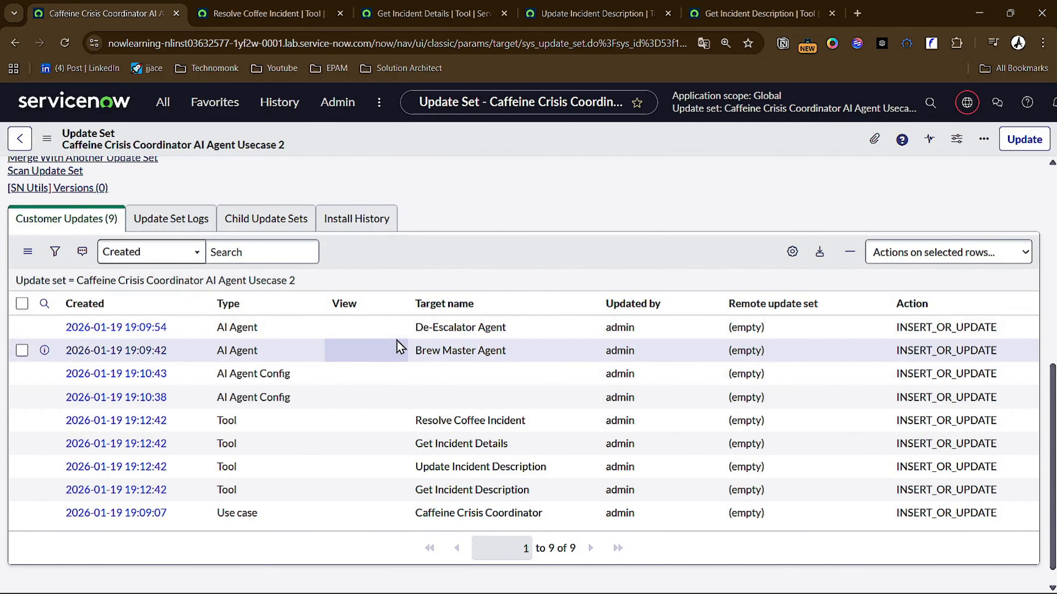
{"action": "scroll", "coordinate": [399, 345], "scroll_direction": "up", "scroll_amount": 5}
{"action": "left_click", "coordinate": [15, 44]}
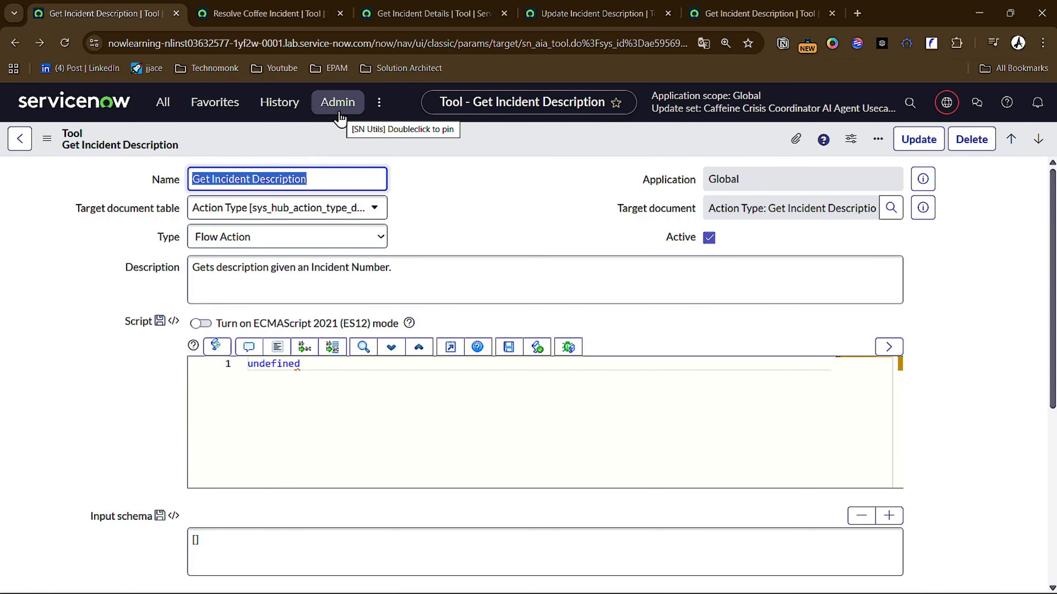
{"action": "left_click", "coordinate": [45, 42]}
{"action": "scroll", "coordinate": [408, 266], "scroll_direction": "down", "scroll_amount": 2}
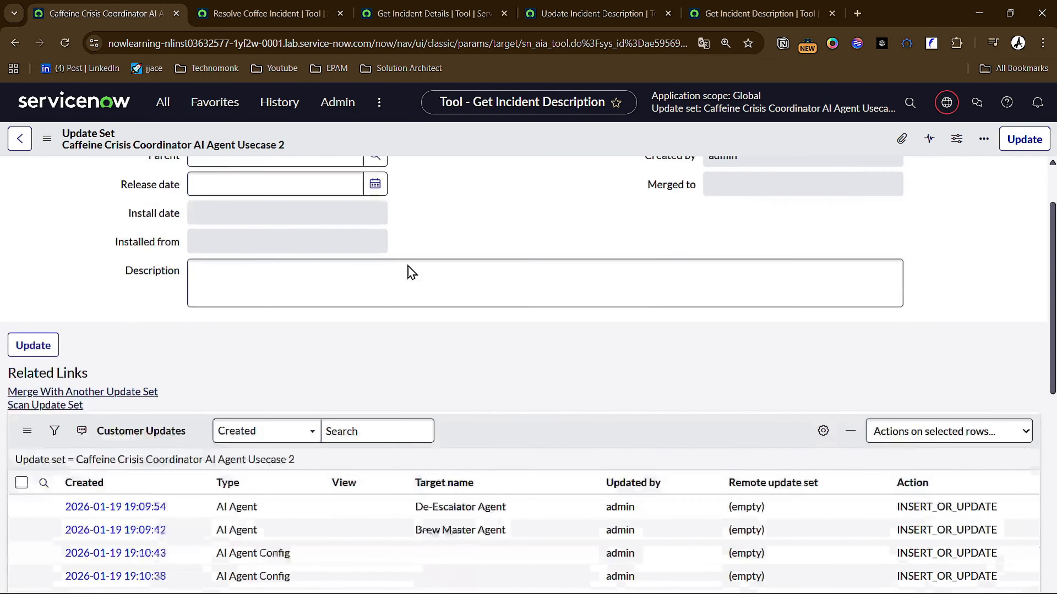
{"action": "scroll", "coordinate": [421, 268], "scroll_direction": "down", "scroll_amount": 3}
{"action": "scroll", "coordinate": [274, 296], "scroll_direction": "down", "scroll_amount": 5}
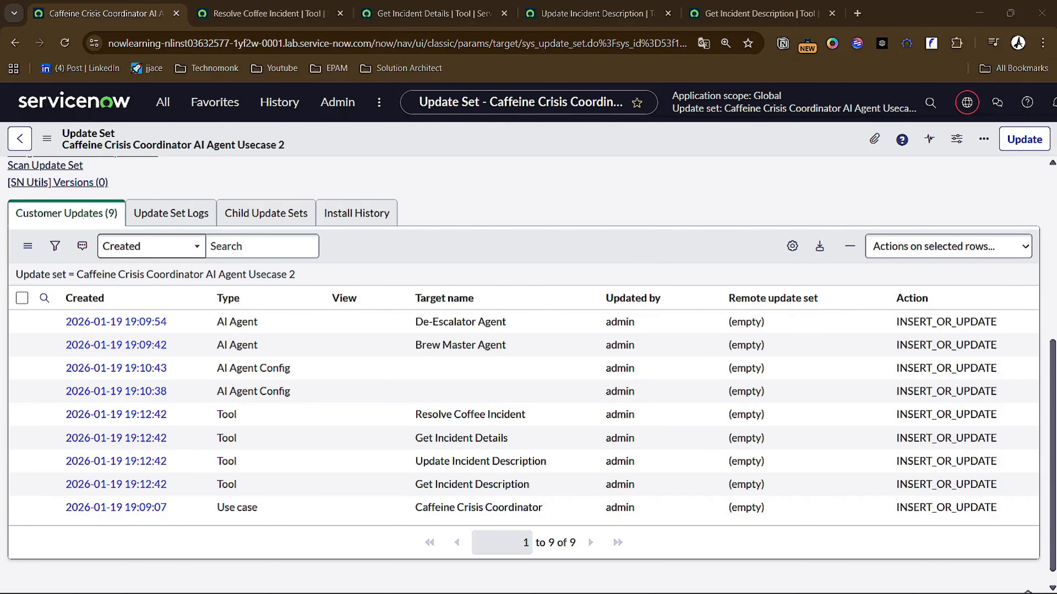
- Open the sn_aia_agent_tool_m2m list of Agent Tools and close the four tool record tabs
{"action": "left_click", "coordinate": [363, 152]}
{"action": "key", "text": "/"}
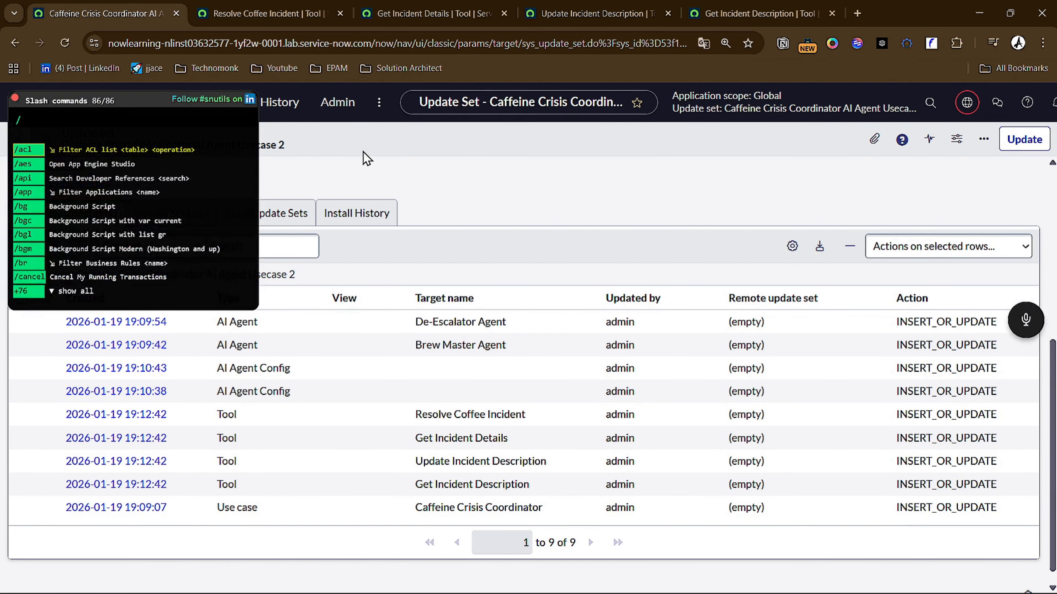
{"action": "type", "text": "sn_aia_agent_tool_m2m"}
{"action": "key", "text": "Return"}
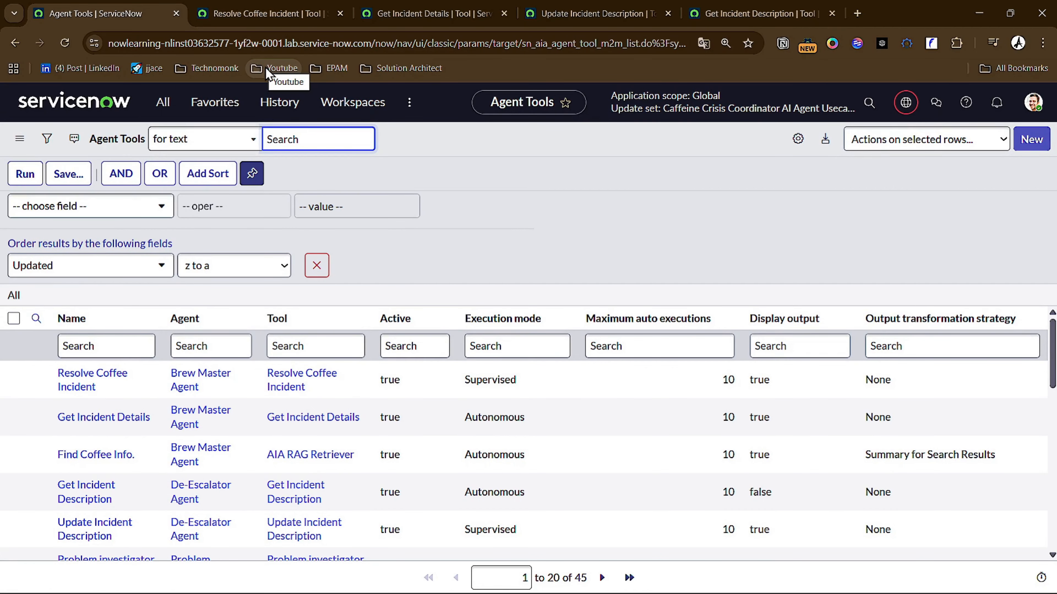
{"action": "right_click", "coordinate": [119, 21]}
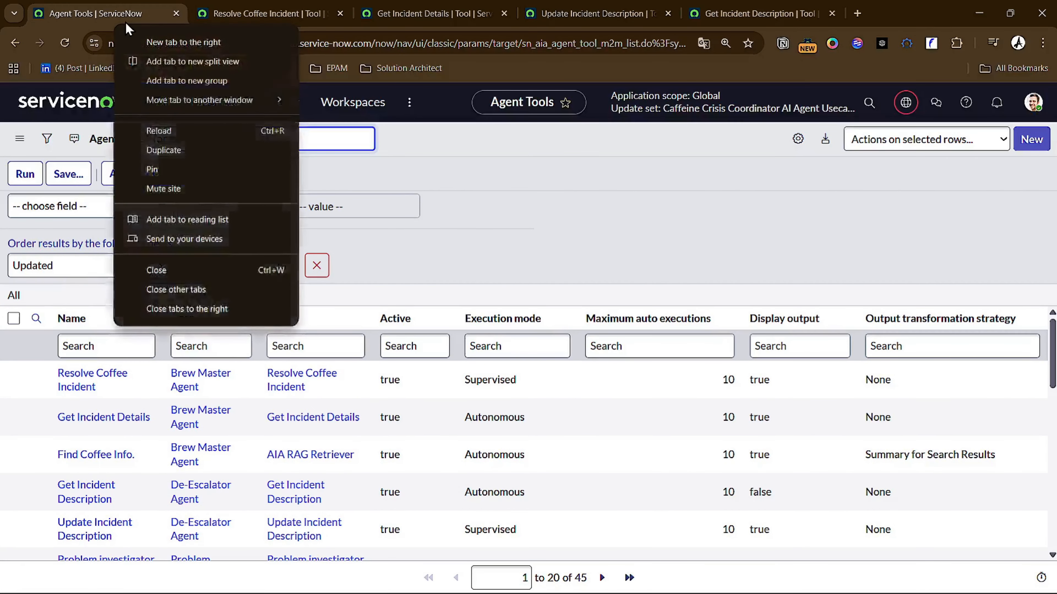
{"action": "left_click", "coordinate": [198, 311]}
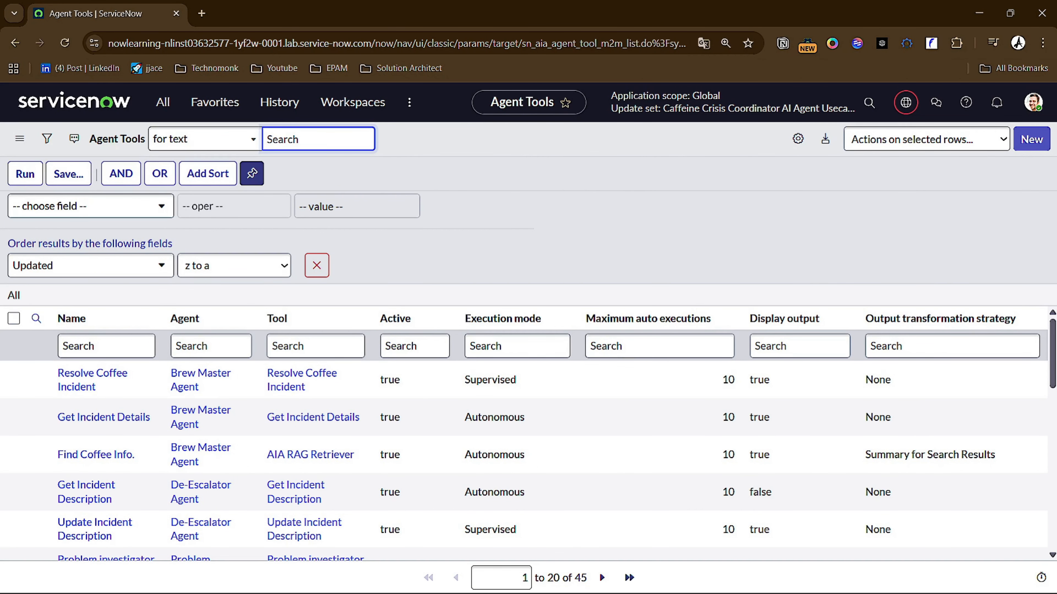
- Select the five Agent Tools of the Brew Master and De-Escalator agents, including Find Coffee Info., and add them to the current update set
{"action": "scroll", "coordinate": [416, 405], "scroll_direction": "down", "scroll_amount": 1}
{"action": "scroll", "coordinate": [317, 430], "scroll_direction": "up", "scroll_amount": 1}
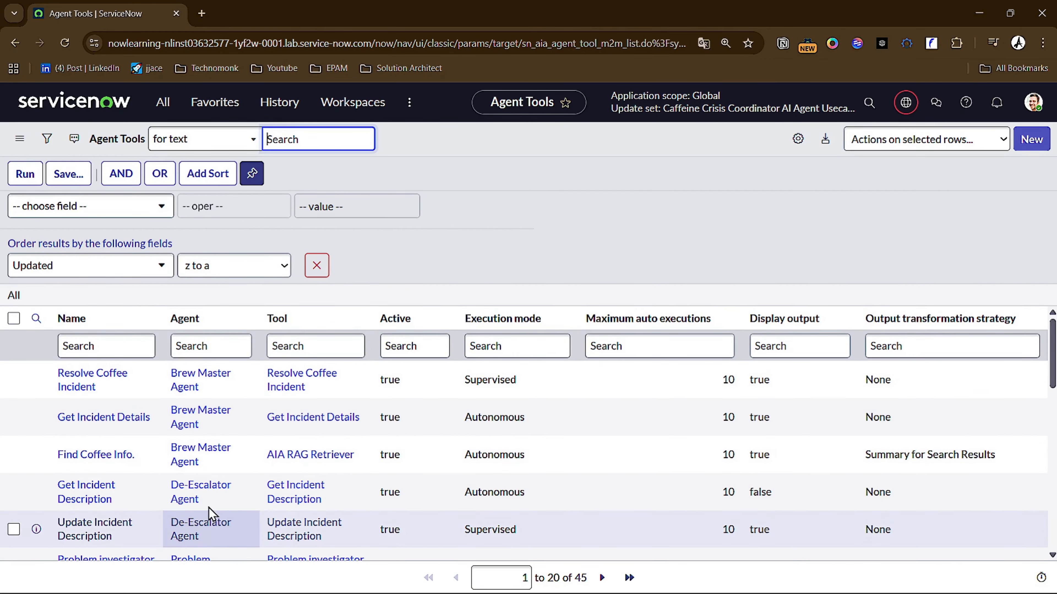
{"action": "left_click", "coordinate": [14, 378]}
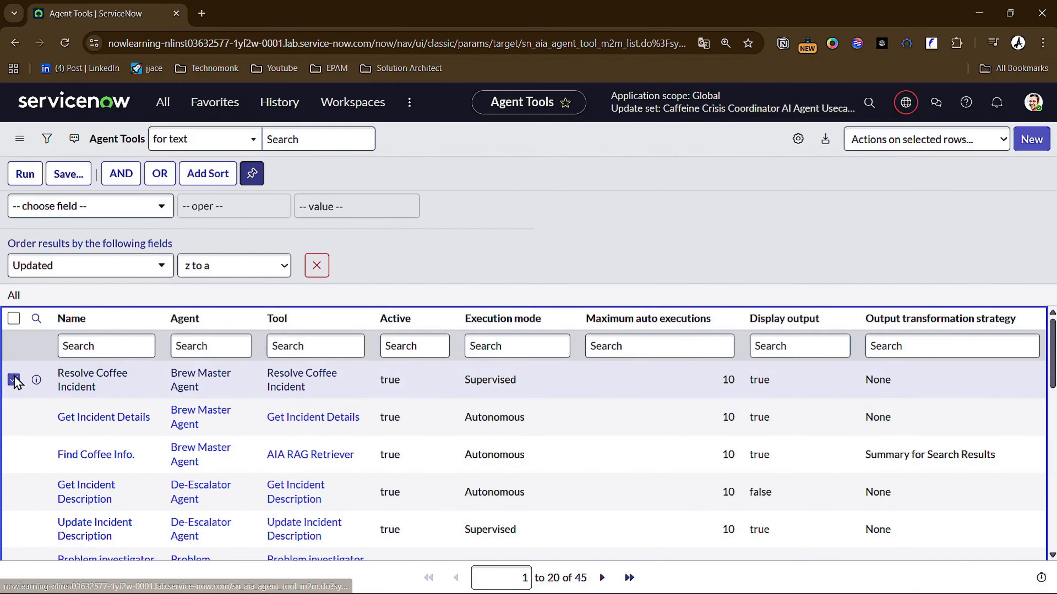
{"action": "left_click", "coordinate": [14, 418]}
{"action": "left_click", "coordinate": [14, 455]}
{"action": "left_click", "coordinate": [14, 492]}
{"action": "left_click", "coordinate": [14, 529]}
{"action": "scroll", "coordinate": [273, 457], "scroll_direction": "down", "scroll_amount": 1}
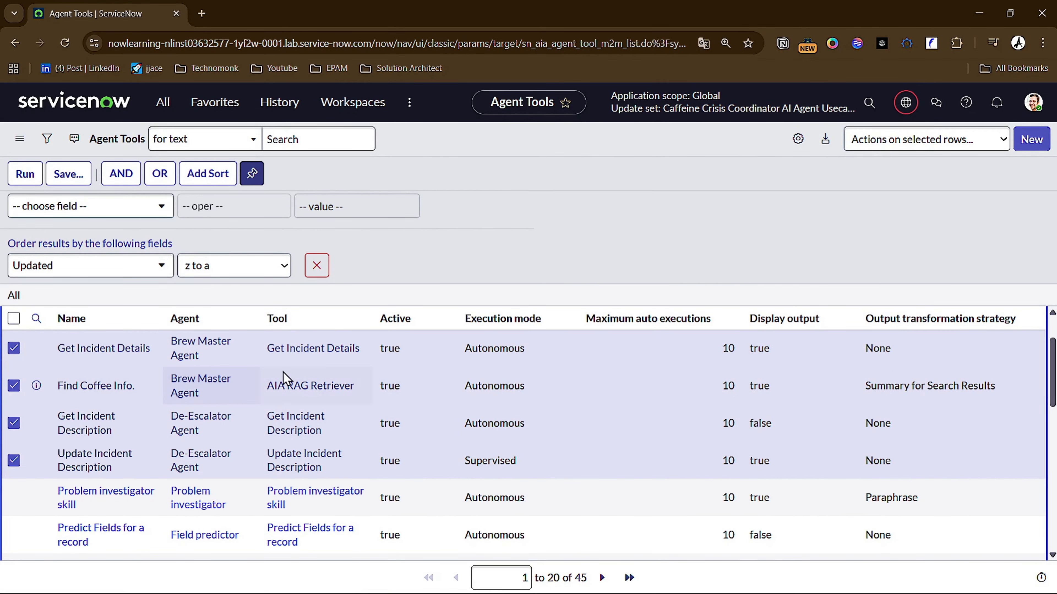
{"action": "left_click", "coordinate": [920, 144]}
{"action": "left_click", "coordinate": [911, 180]}
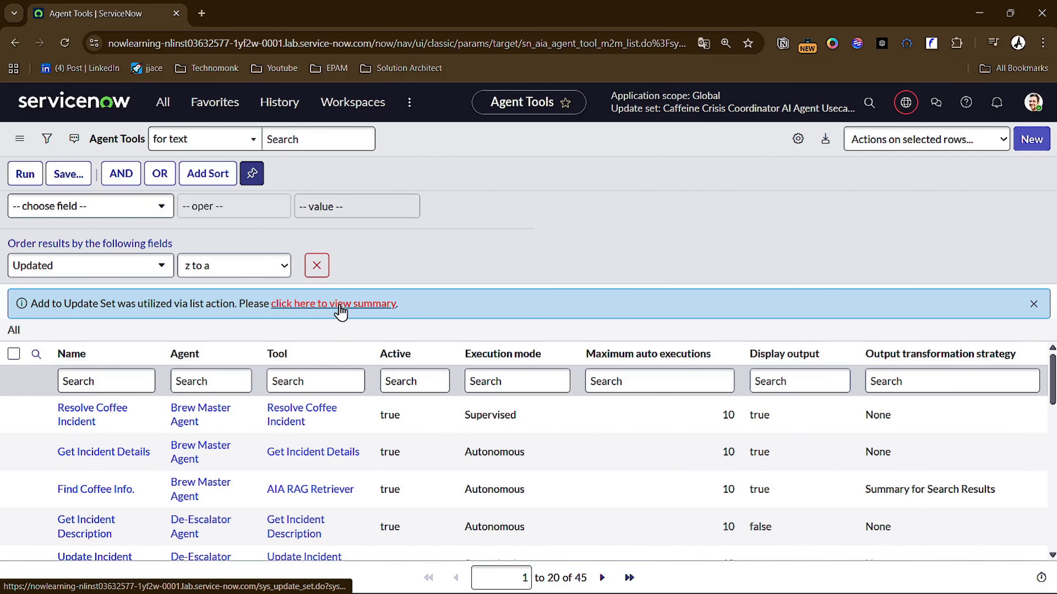
- Open the Add to Update Set summary and check the Agent Tool entries among the Customer Updates
{"action": "left_click", "coordinate": [310, 308]}
{"action": "scroll", "coordinate": [541, 291], "scroll_direction": "down", "scroll_amount": 5}
{"action": "scroll", "coordinate": [637, 267], "scroll_direction": "down", "scroll_amount": 10}
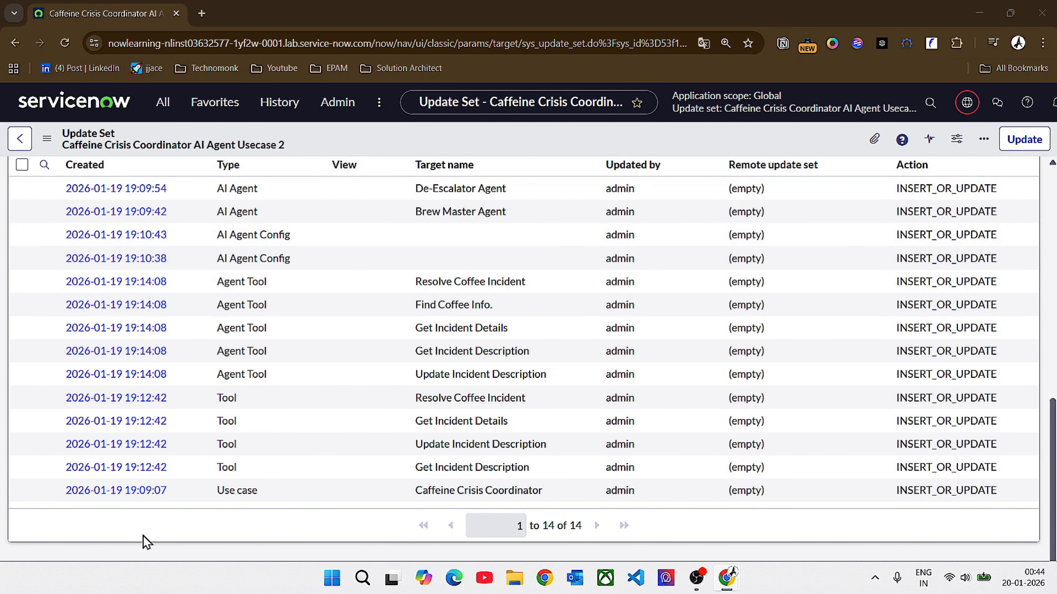
- Open the sn_aia_trigger_configuration list and add the Coffee Incident trigger configuration to the current update set
{"action": "type", "text": "/"}
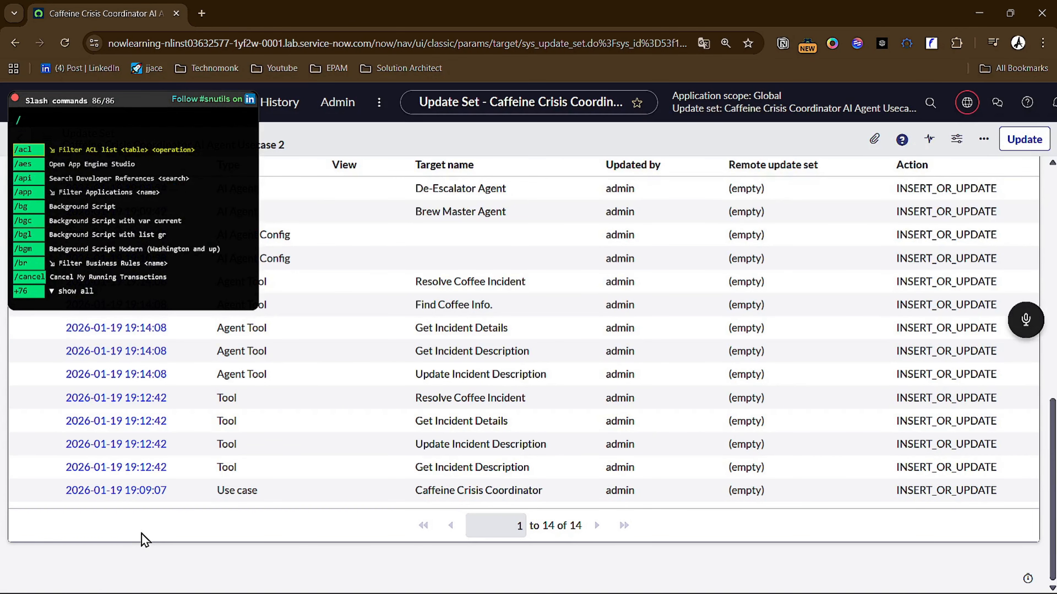
{"action": "type", "text": "sn_aia_trigger_configuration"}
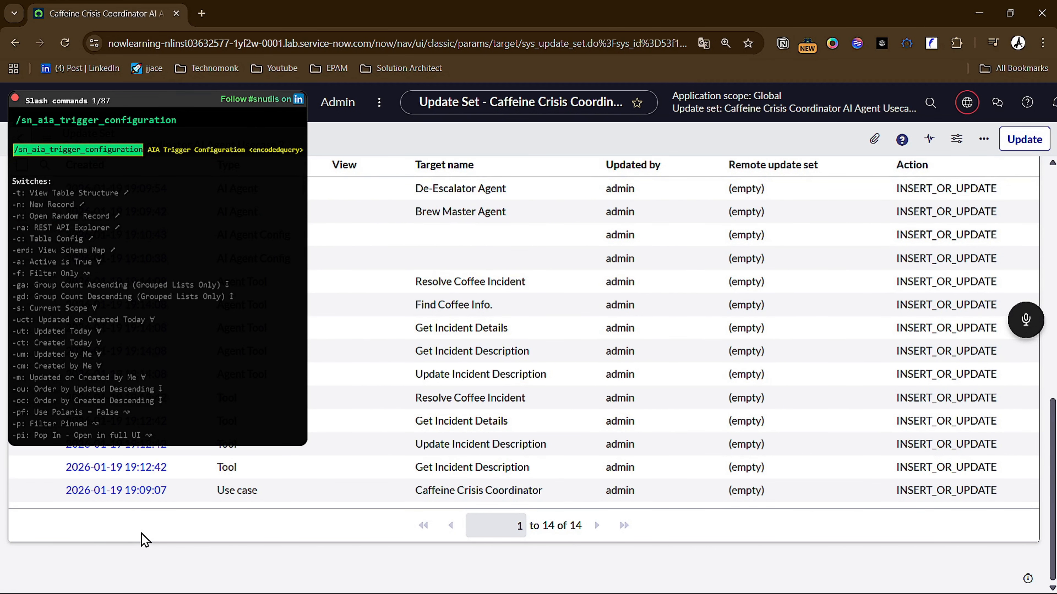
{"action": "key", "text": "Return"}
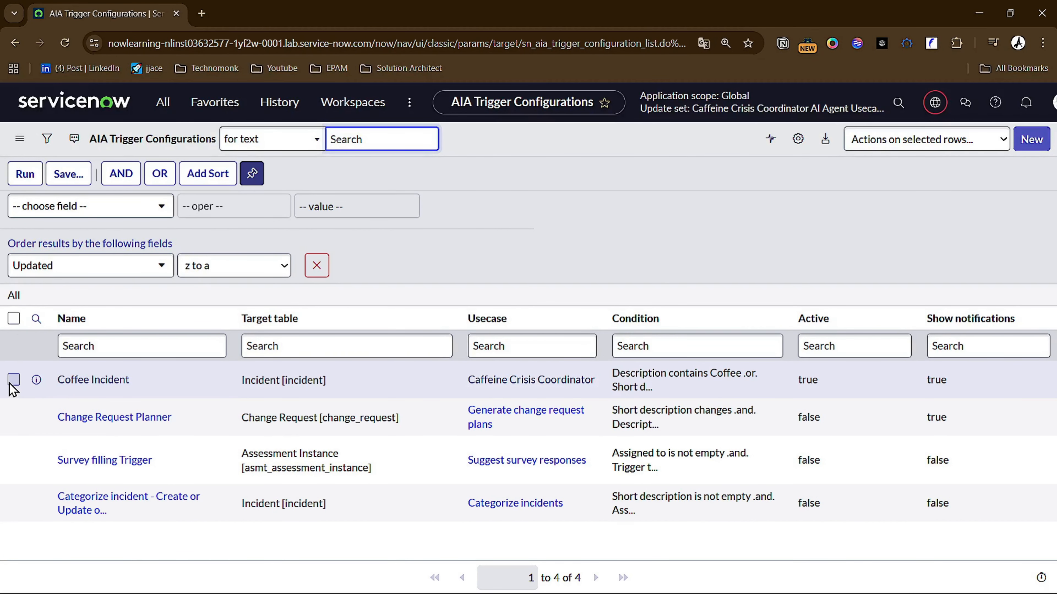
{"action": "left_click", "coordinate": [246, 380]}
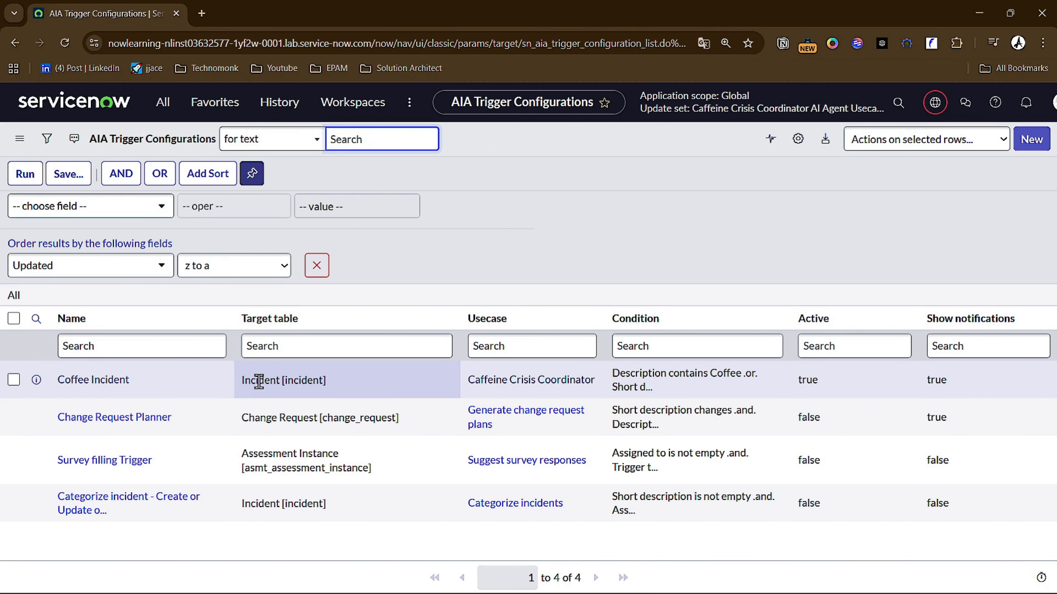
{"action": "left_click", "coordinate": [14, 380]}
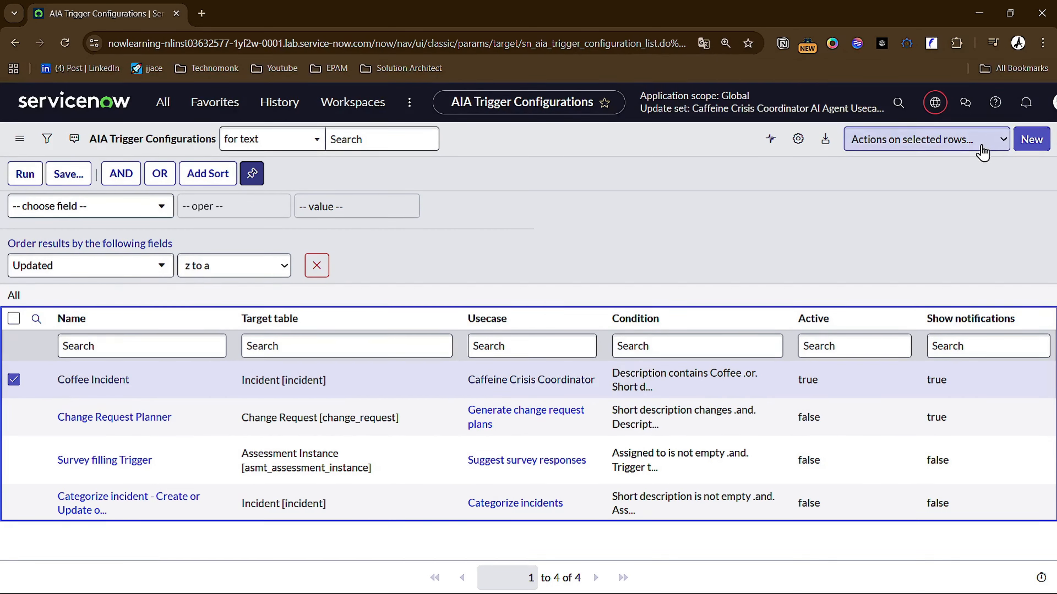
{"action": "left_click", "coordinate": [998, 146]}
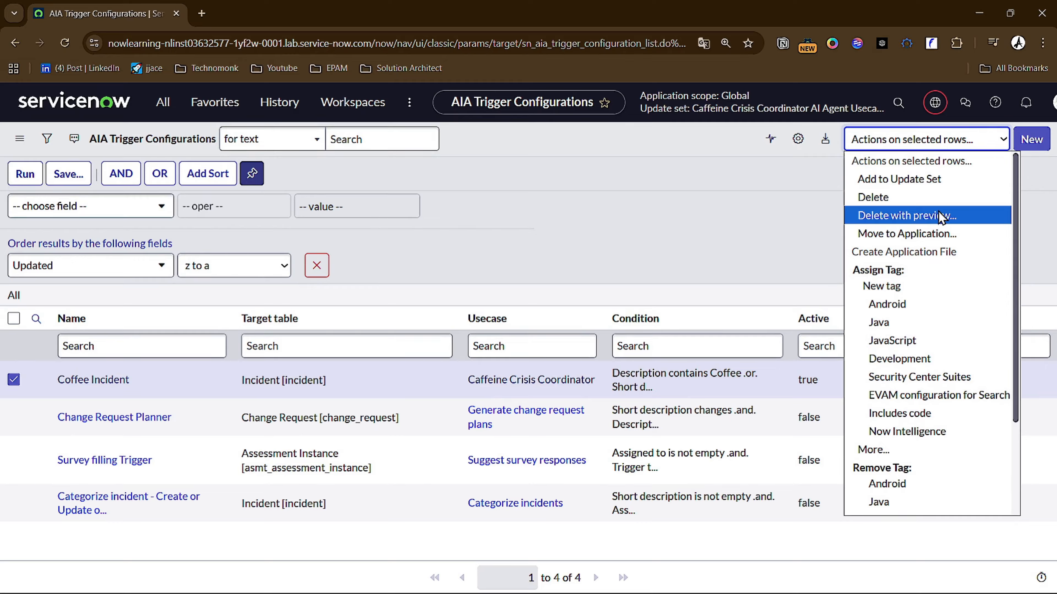
{"action": "left_click", "coordinate": [926, 183]}
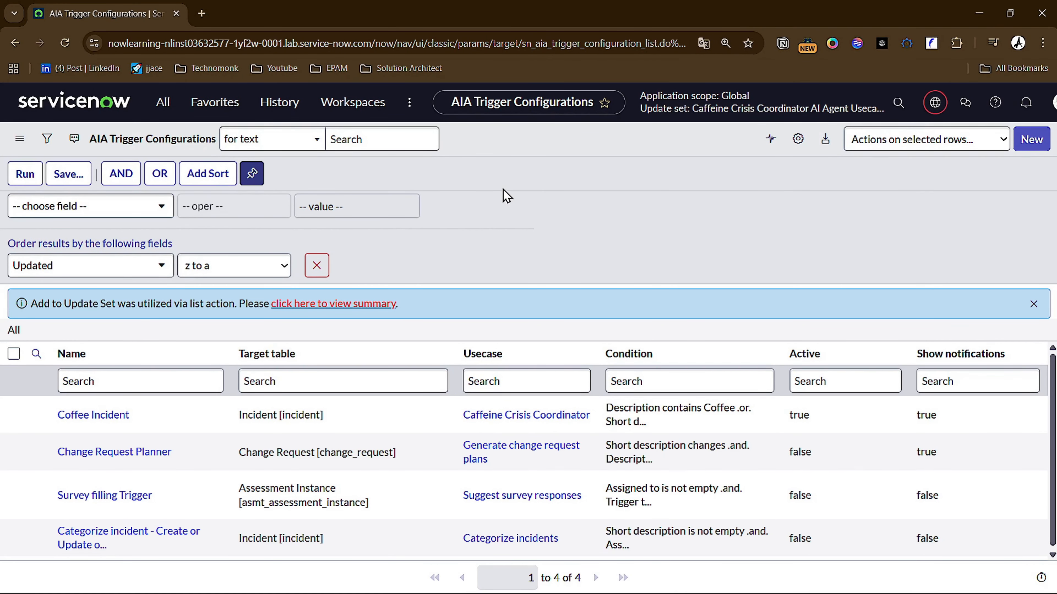
- Open the sn_aia_trigger_agent_usecase_m2m list of Trigger M2Ms
{"action": "type", "text": "/"}
{"action": "type", "text": "sn_aia_trigger_agent_usecase_m2m"}
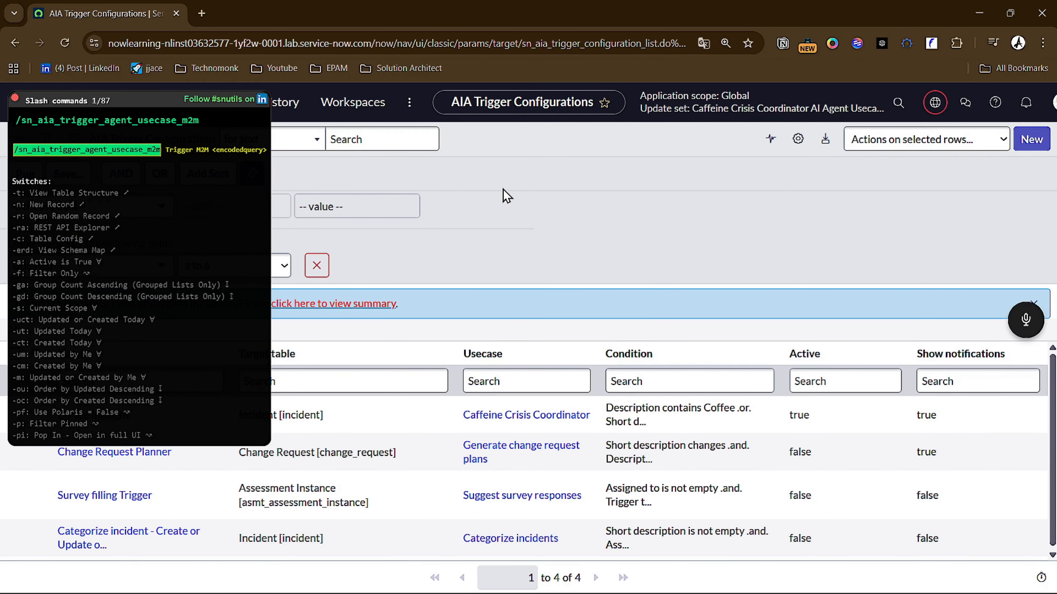
{"action": "key", "text": "Return"}
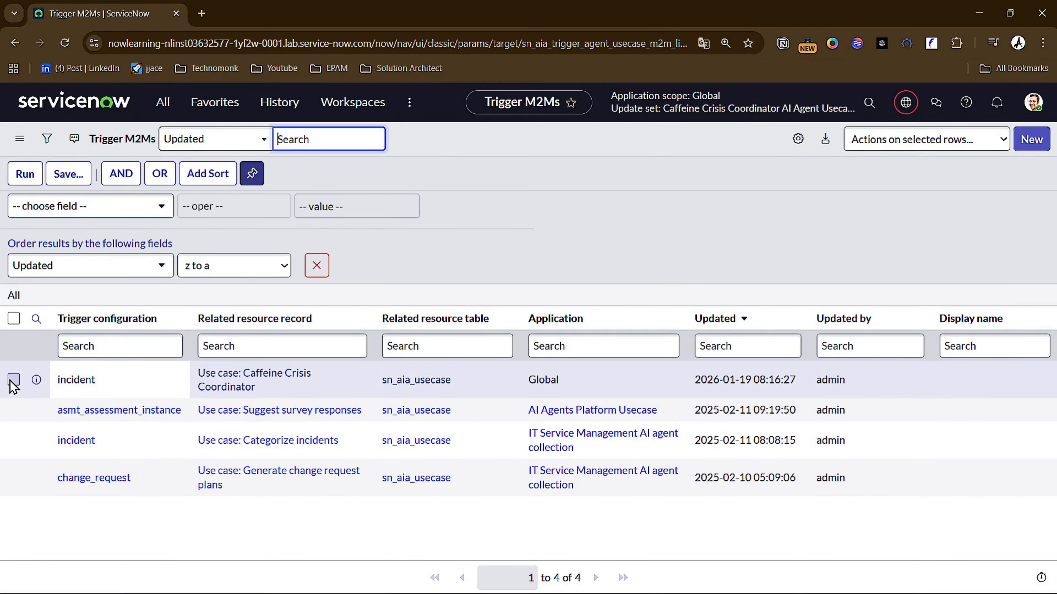
- Check the incident trigger configuration linked to Caffeine Crisis Coordinator in a separate tab, and add that Trigger M2M record to the current update set
{"action": "left_click", "coordinate": [13, 380]}
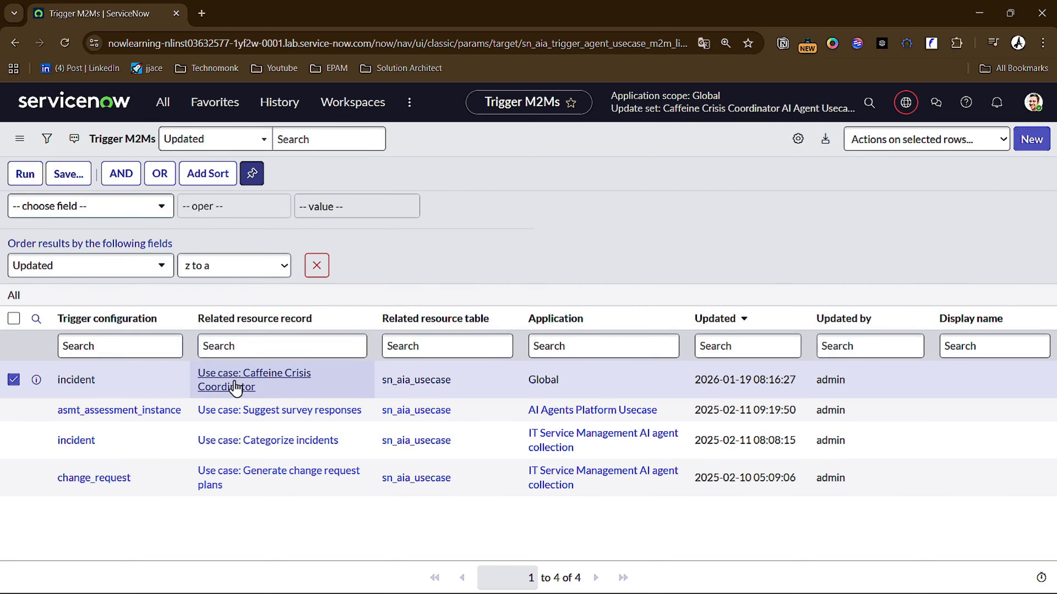
{"action": "middle_click", "coordinate": [85, 381]}
{"action": "left_click", "coordinate": [276, 17]}
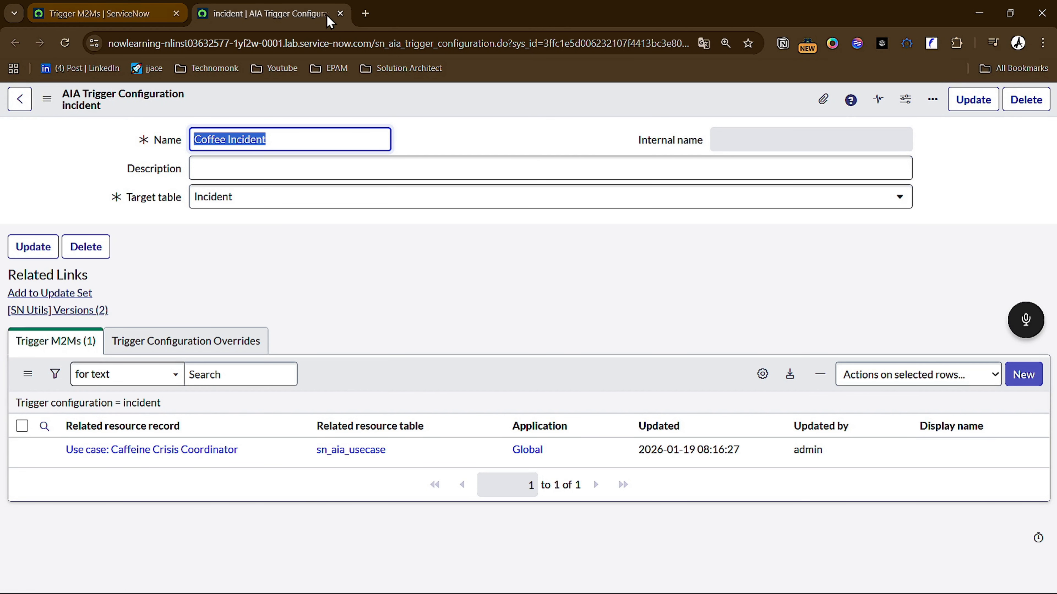
{"action": "left_click", "coordinate": [340, 13]}
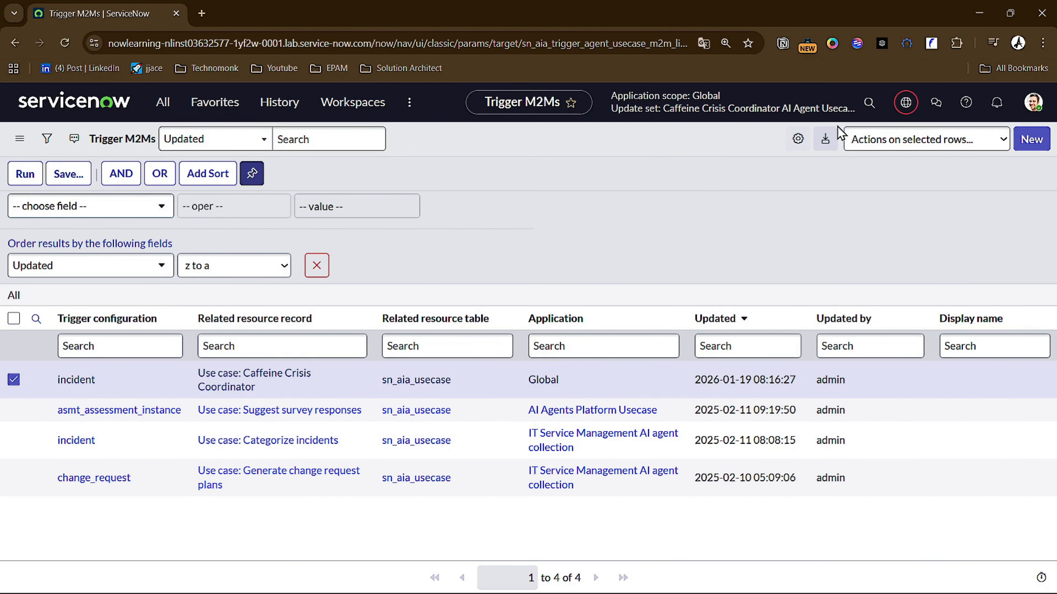
{"action": "left_click", "coordinate": [878, 143]}
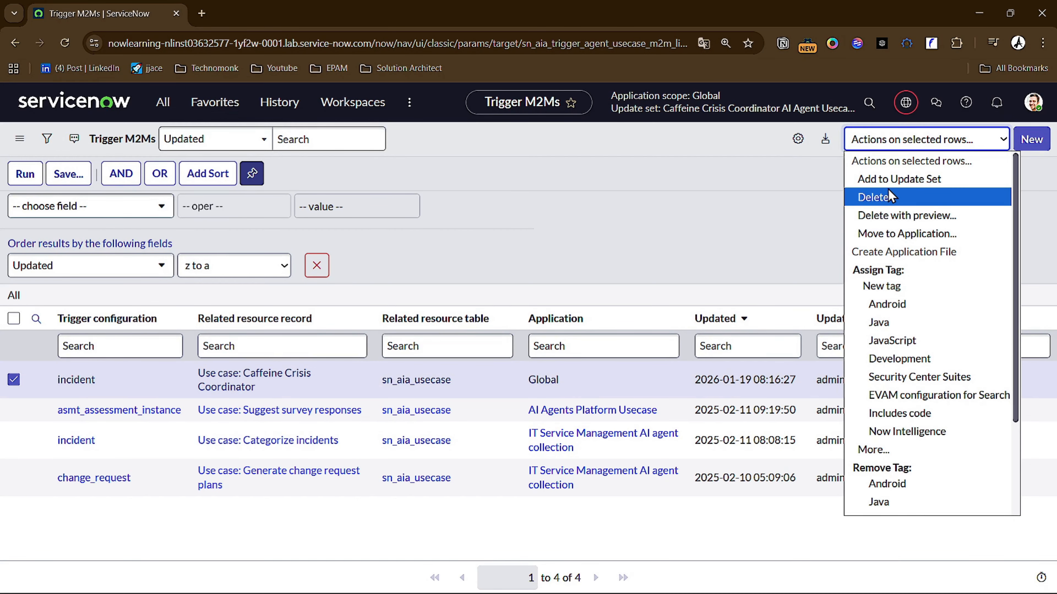
{"action": "left_click", "coordinate": [882, 183]}
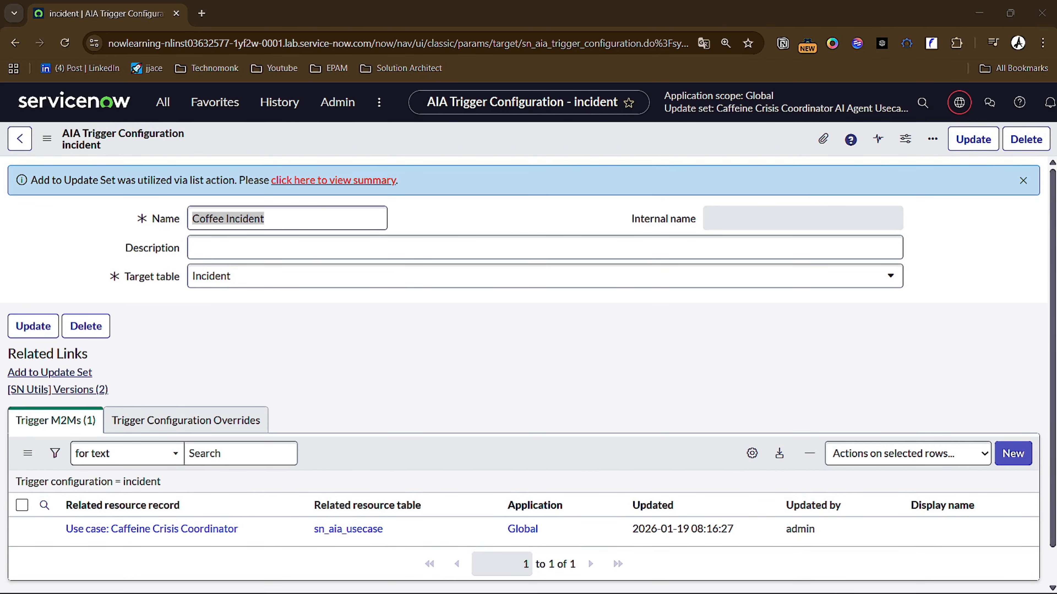
- Open the sn_aia_team list and view the Caffeine Crisis Coordinator team record in a separate browser tab
{"action": "left_click", "coordinate": [433, 352]}
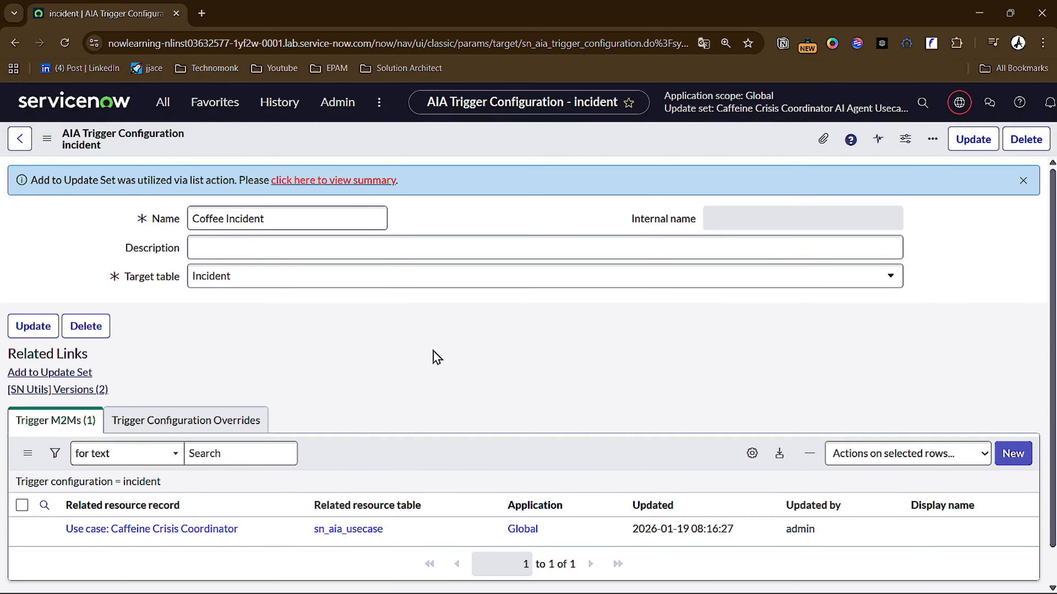
{"action": "key", "text": "slash"}
{"action": "type", "text": "sn_aia_team"}
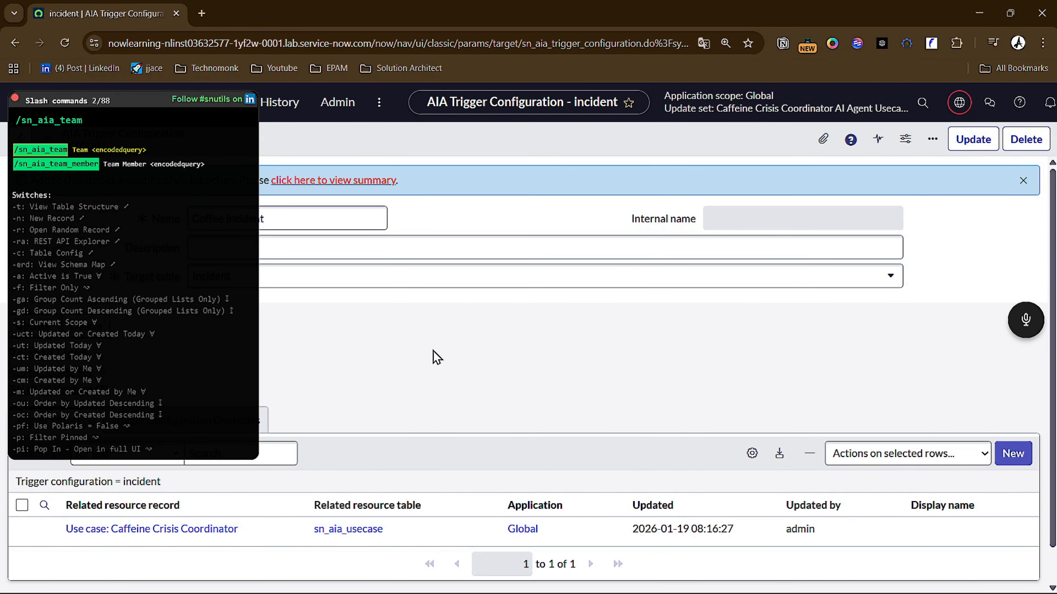
{"action": "key", "text": "Return"}
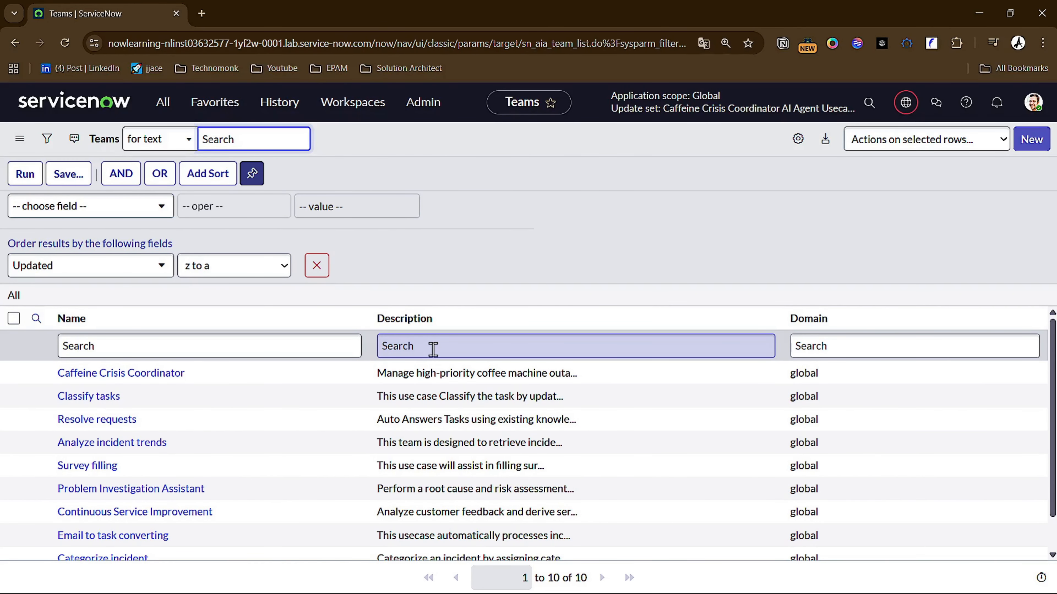
{"action": "middle_click", "coordinate": [160, 374]}
{"action": "left_click", "coordinate": [251, 14]}
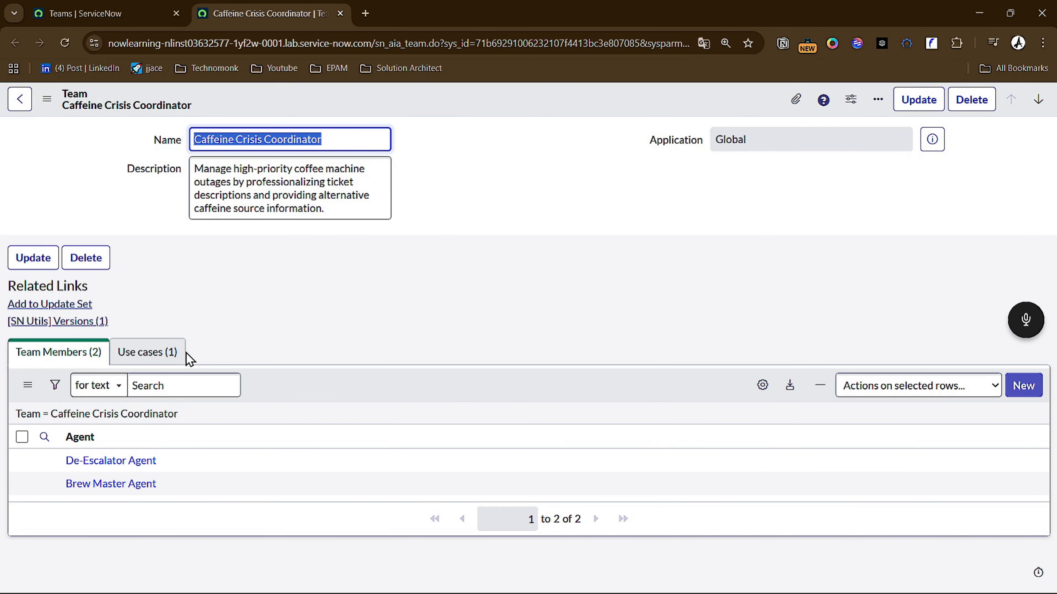
- Review the team's Use cases and Team Members related lists, and add the Caffeine Crisis Coordinator team to the current update set
{"action": "left_click", "coordinate": [143, 354]}
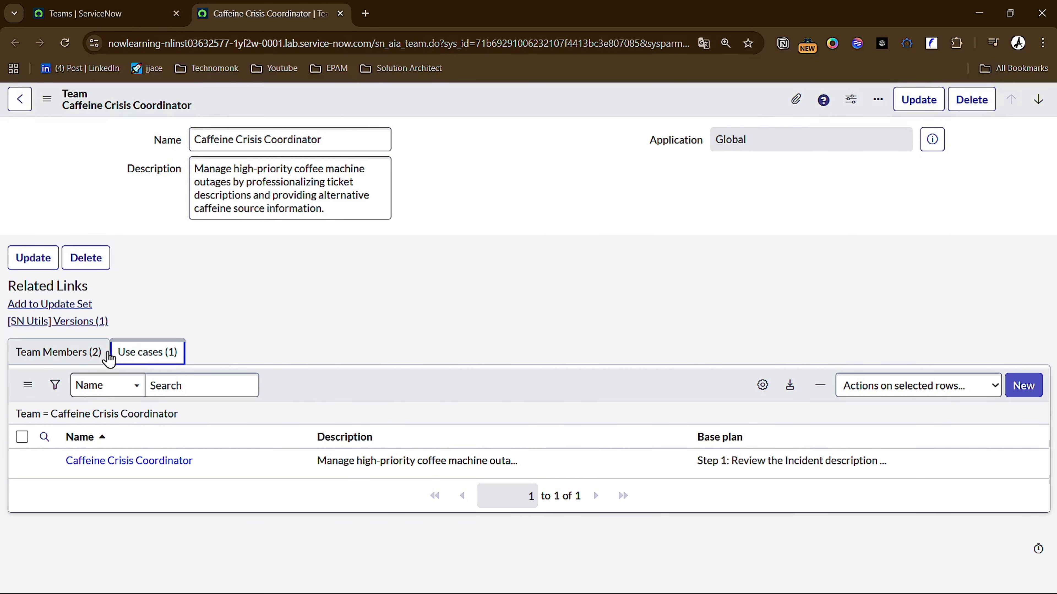
{"action": "left_click", "coordinate": [51, 351]}
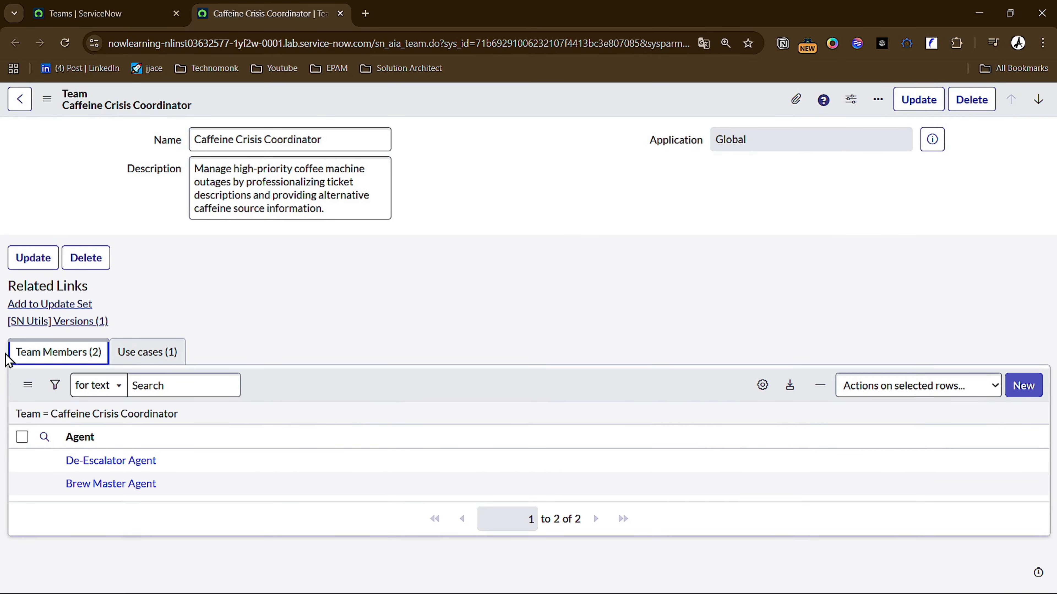
{"action": "left_click", "coordinate": [125, 353]}
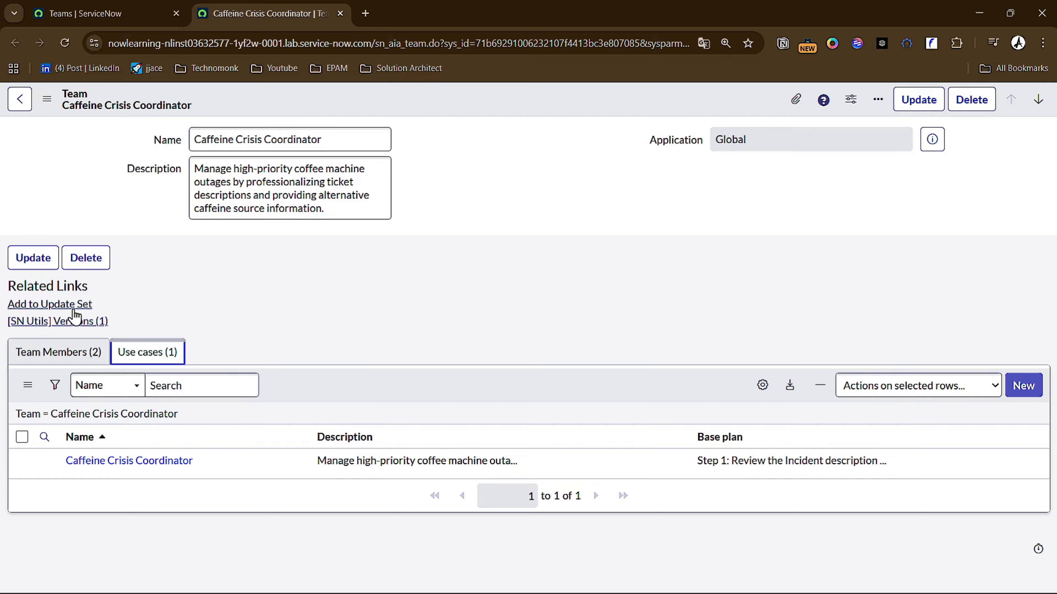
{"action": "left_click", "coordinate": [69, 305]}
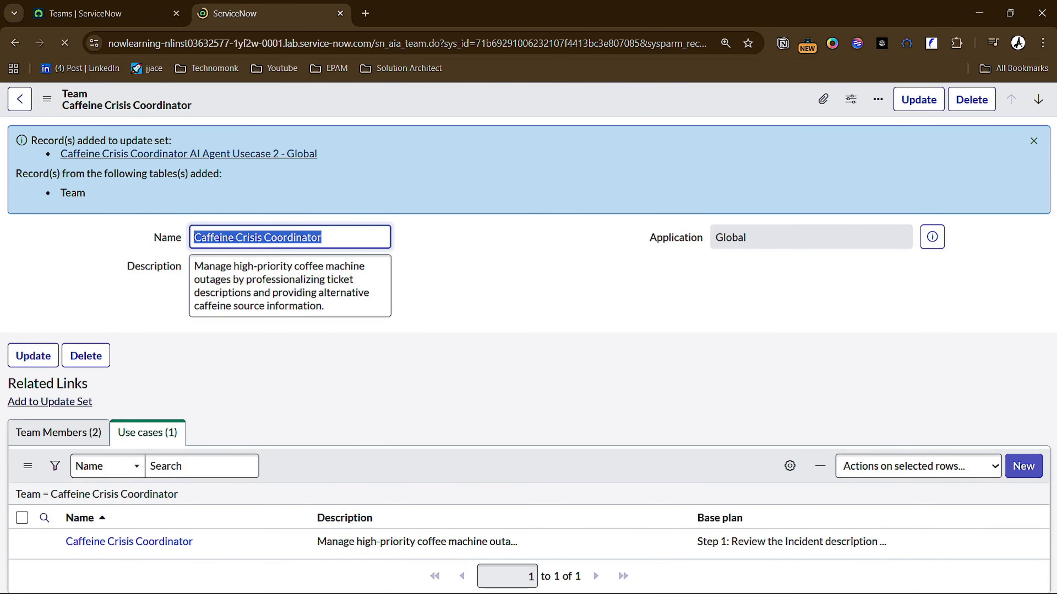
{"action": "key", "text": "alt+Tab"}
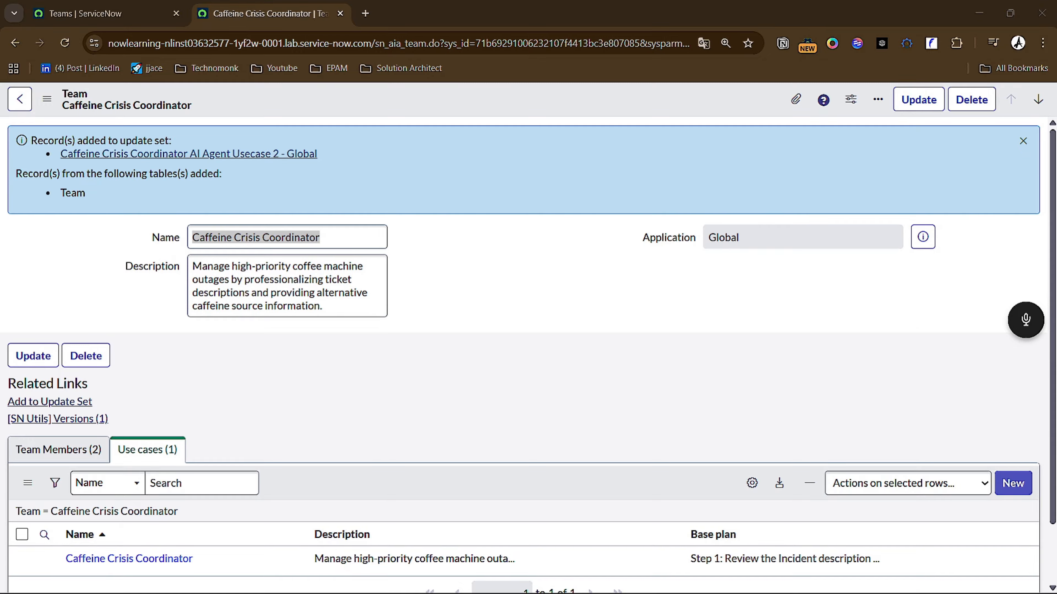
{"action": "left_click", "coordinate": [515, 304]}
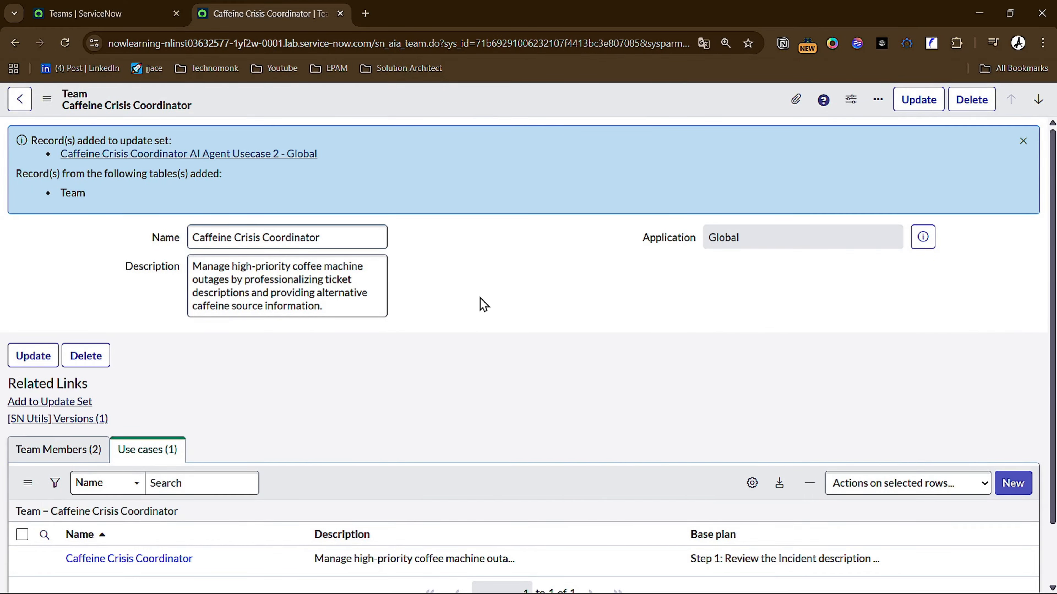
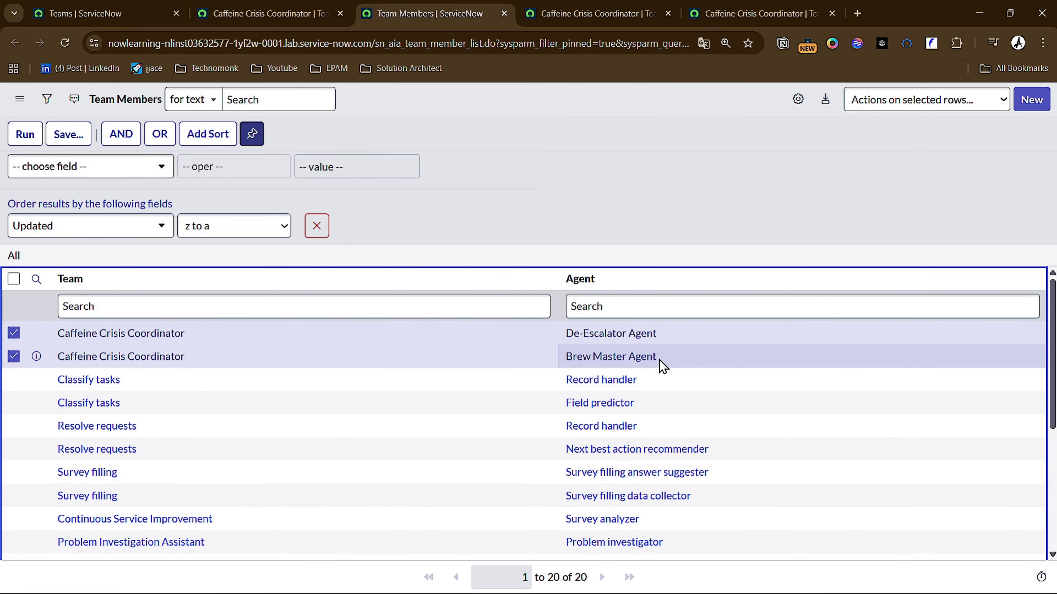
- Add the Caffeine Crisis Coordinator team member records for De-Escalator Agent and Brew Master Agent to the current update set
{"action": "left_click", "coordinate": [918, 102]}
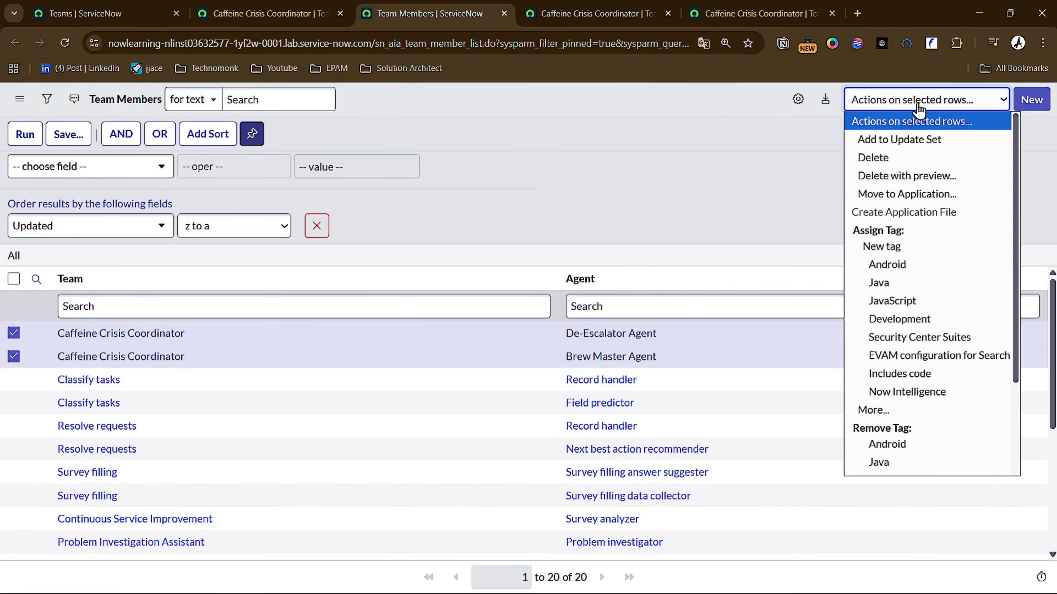
{"action": "left_click", "coordinate": [916, 144]}
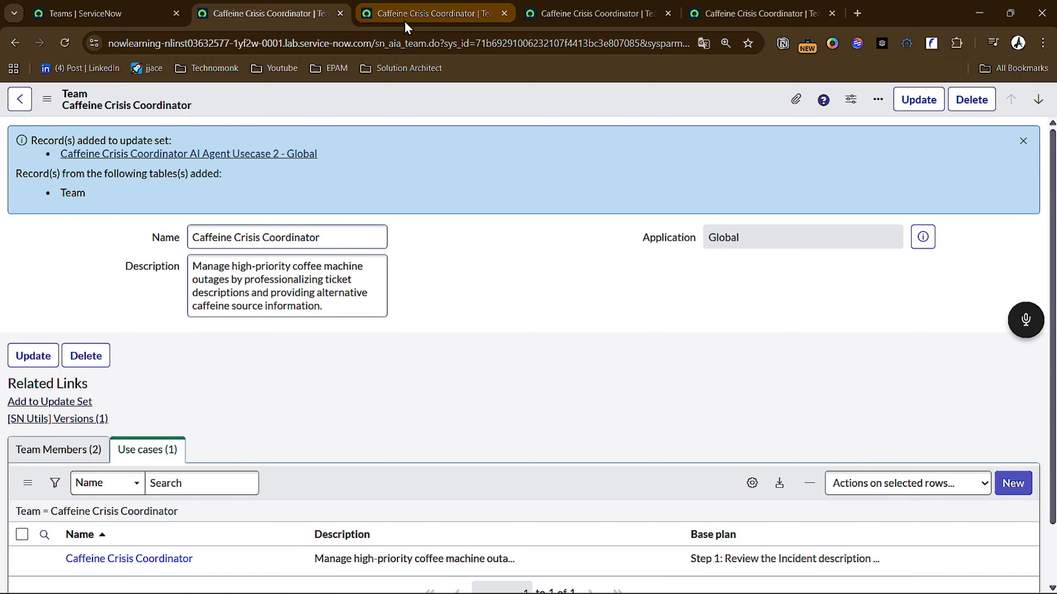
{"action": "left_click", "coordinate": [404, 20]}
{"action": "left_click", "coordinate": [10, 38]}
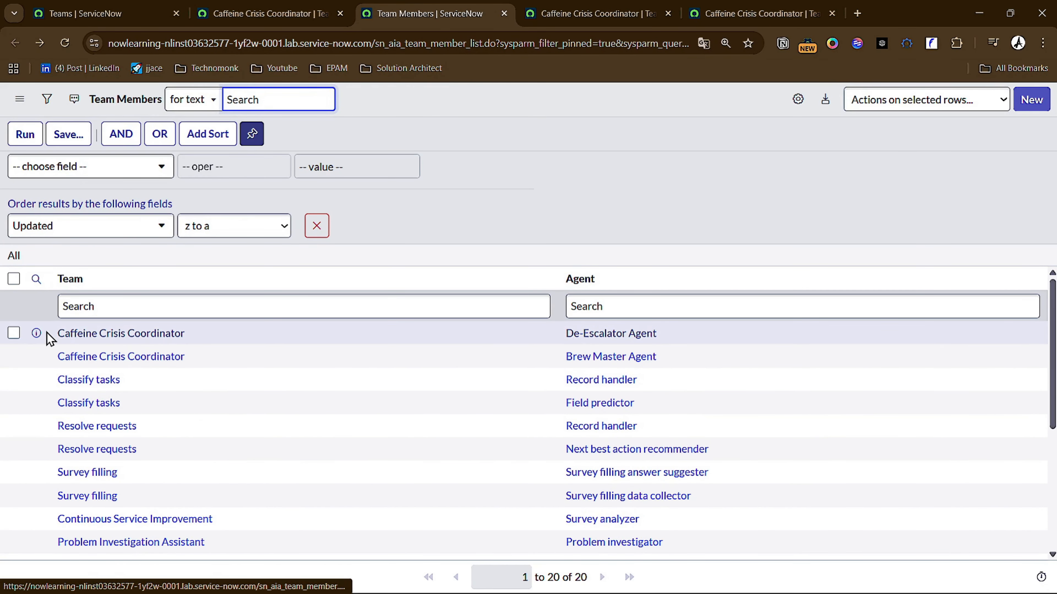
- View the De-Escalator Agent team member record in a separate browser tab, closing the duplicate team tabs, and check its Team and Agent fields
{"action": "right_click", "coordinate": [32, 333]}
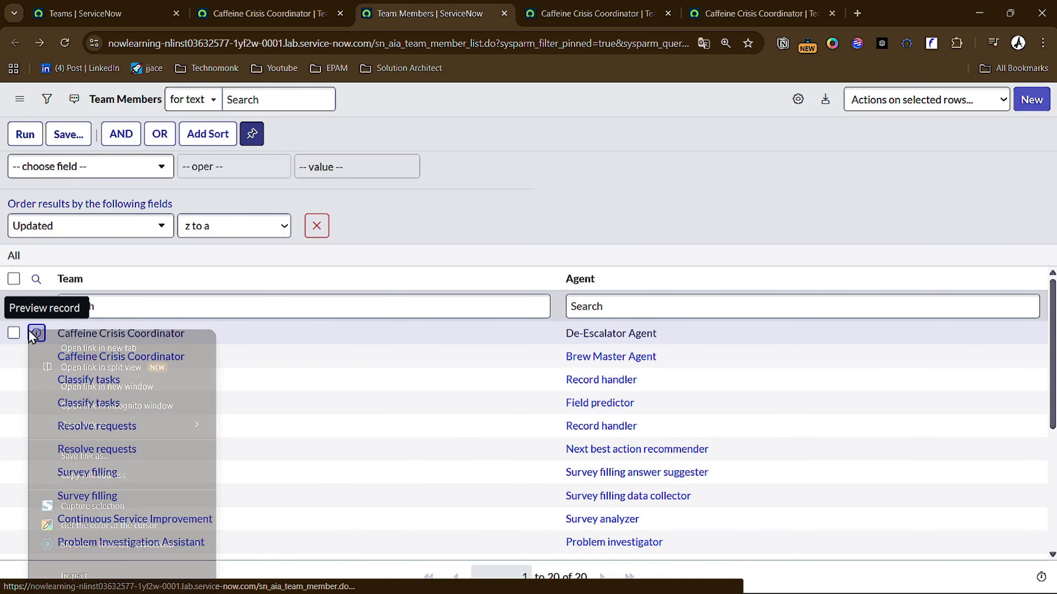
{"action": "left_click", "coordinate": [69, 345]}
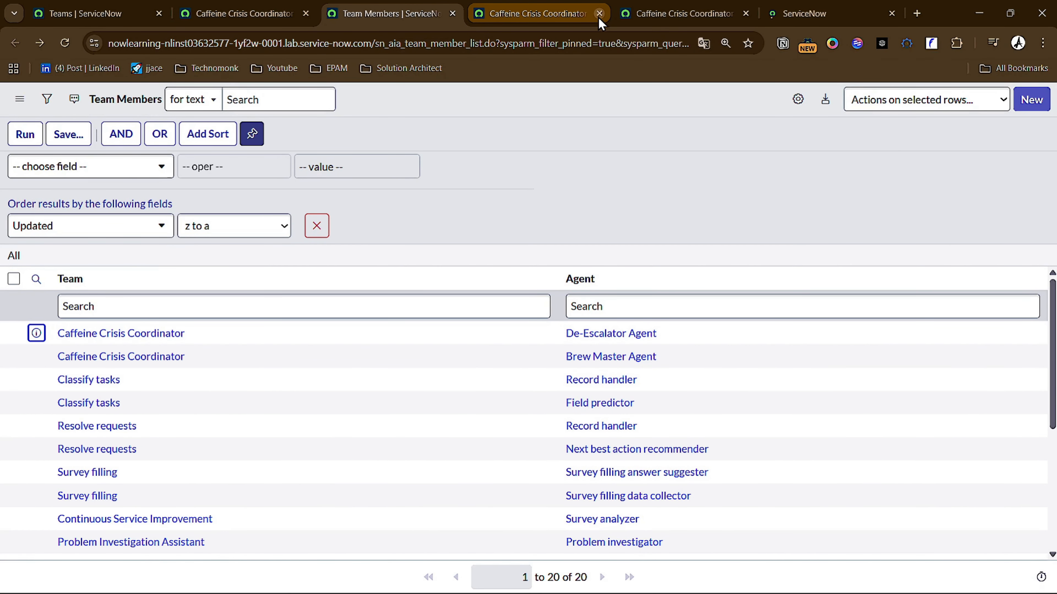
{"action": "left_click", "coordinate": [600, 21]}
{"action": "left_click", "coordinate": [599, 14]}
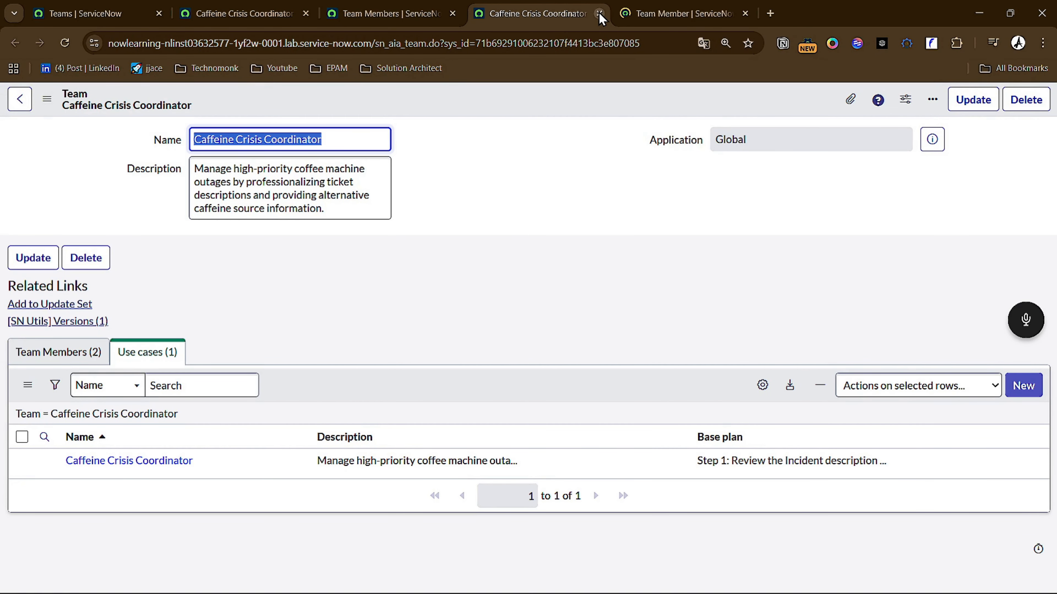
{"action": "left_click", "coordinate": [600, 13]}
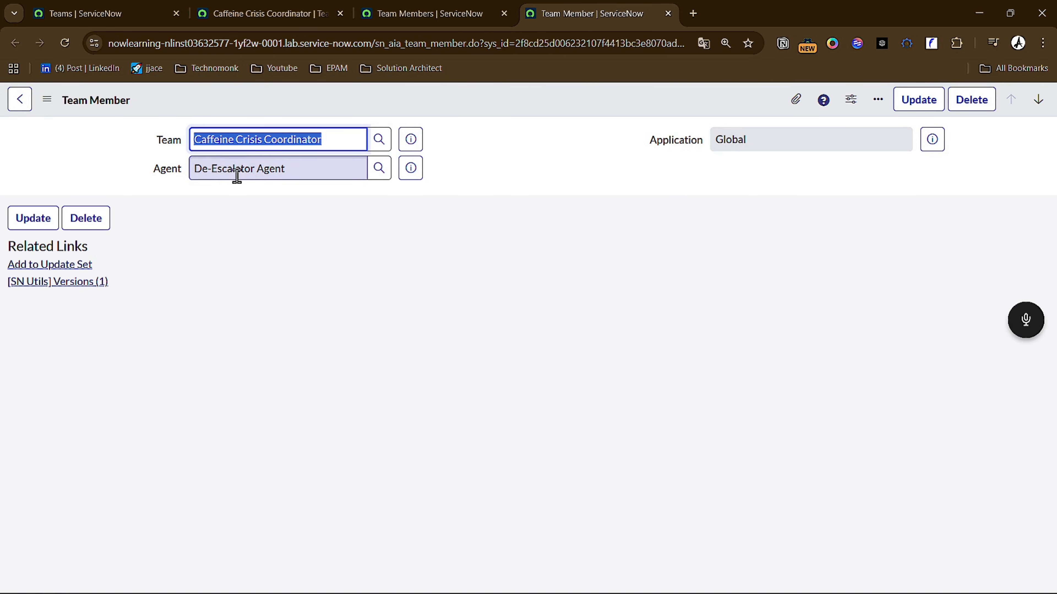
{"action": "left_click_drag", "start_coordinate": [146, 141], "coordinate": [173, 140]}
{"action": "left_click_drag", "start_coordinate": [256, 152], "coordinate": [210, 167]}
{"action": "left_click", "coordinate": [208, 167]}
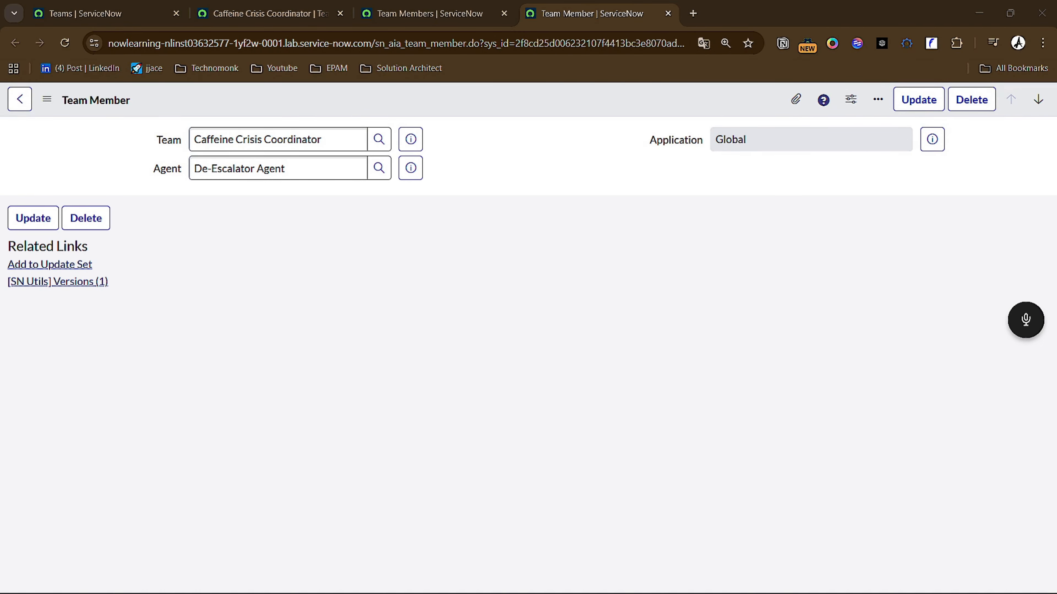
- Close all browser tabs except the Teams list and open the sn_aia_skill_metadata list there
{"action": "left_click", "coordinate": [130, 14]}
{"action": "right_click", "coordinate": [130, 13]}
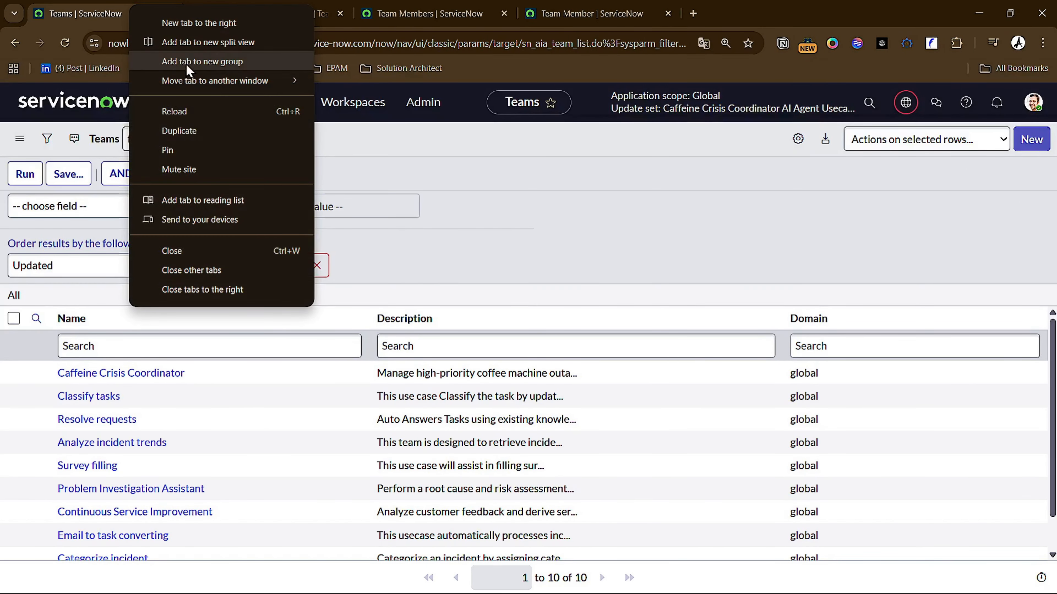
{"action": "left_click", "coordinate": [220, 292]}
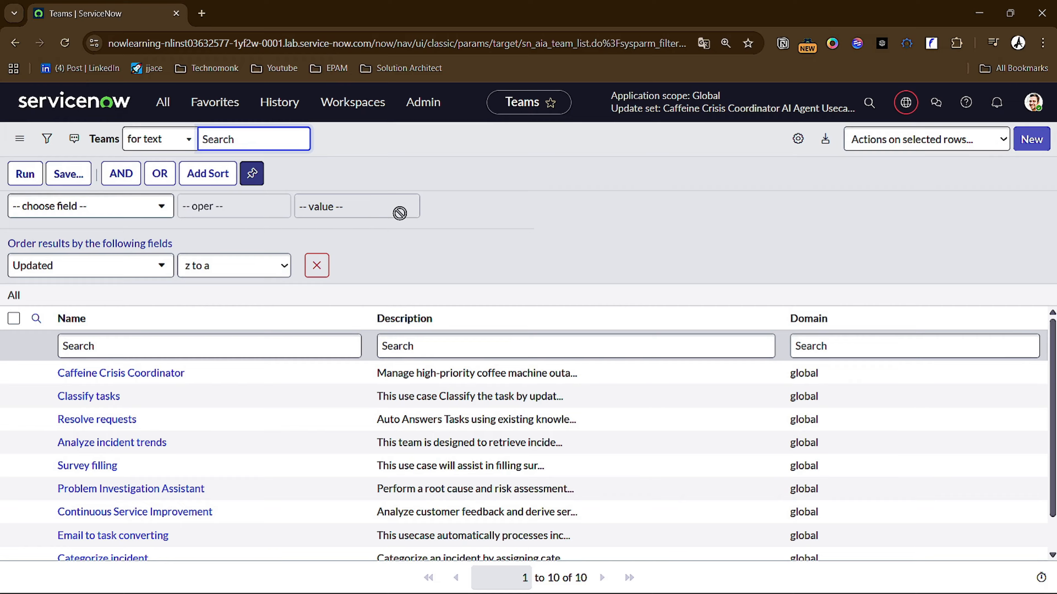
{"action": "left_click", "coordinate": [423, 215]}
{"action": "key", "text": "/"}
{"action": "type", "text": "sn_aia_skill_metadata"}
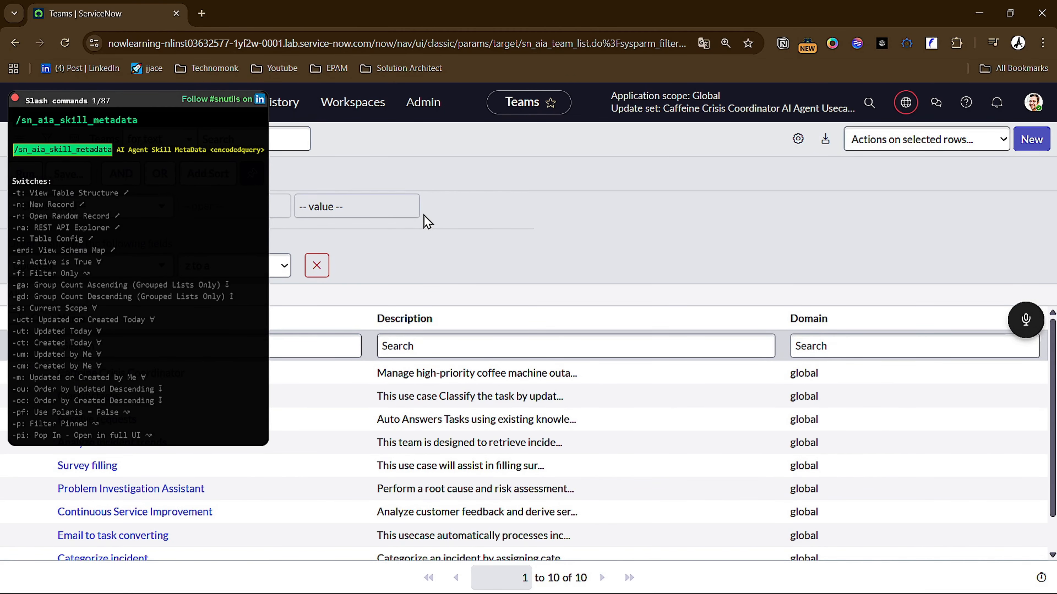
{"action": "key", "text": "Return"}
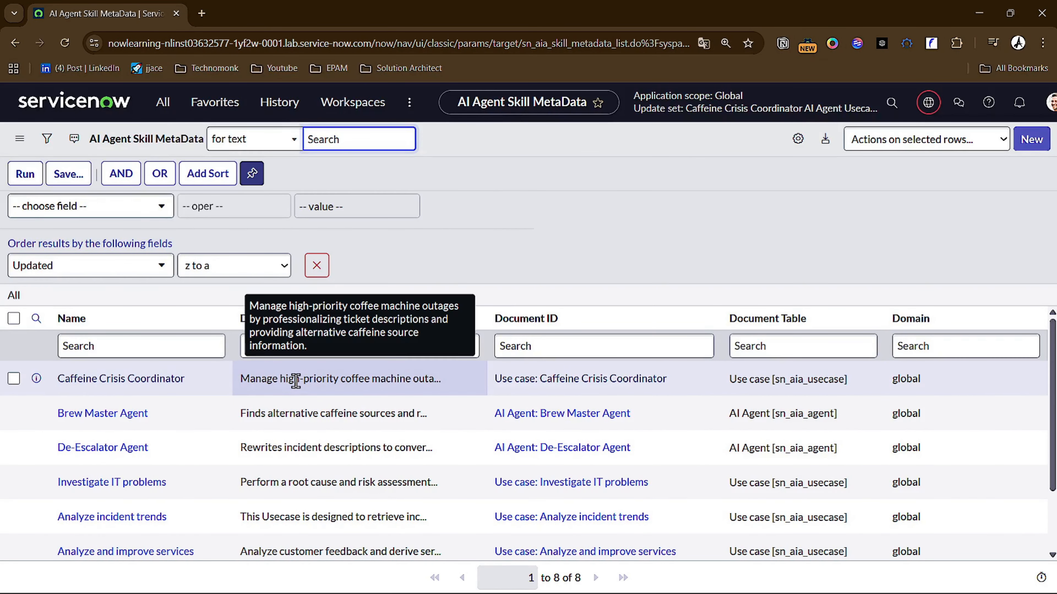
- Check the Caffeine Crisis Coordinator skill metadata record in a separate browser tab and return to the list
{"action": "right_click", "coordinate": [37, 379]}
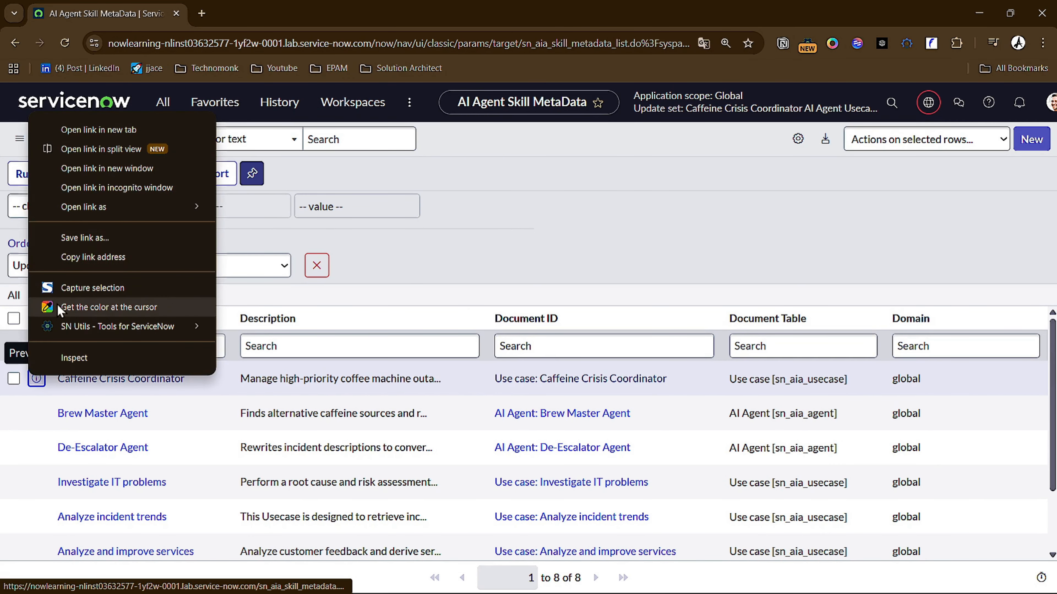
{"action": "left_click", "coordinate": [92, 130]}
{"action": "left_click", "coordinate": [267, 13]}
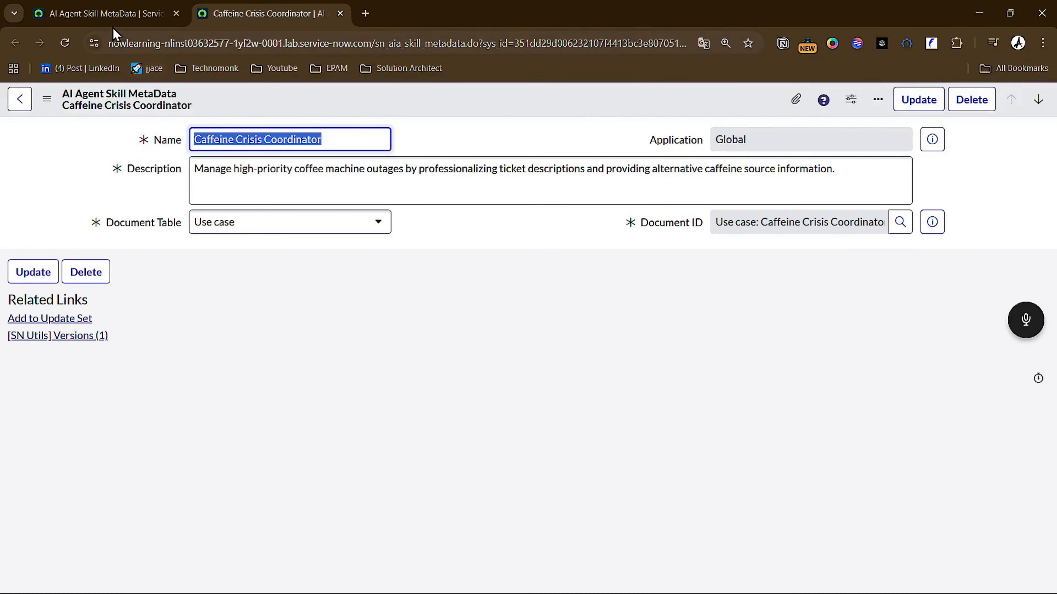
{"action": "left_click", "coordinate": [104, 8]}
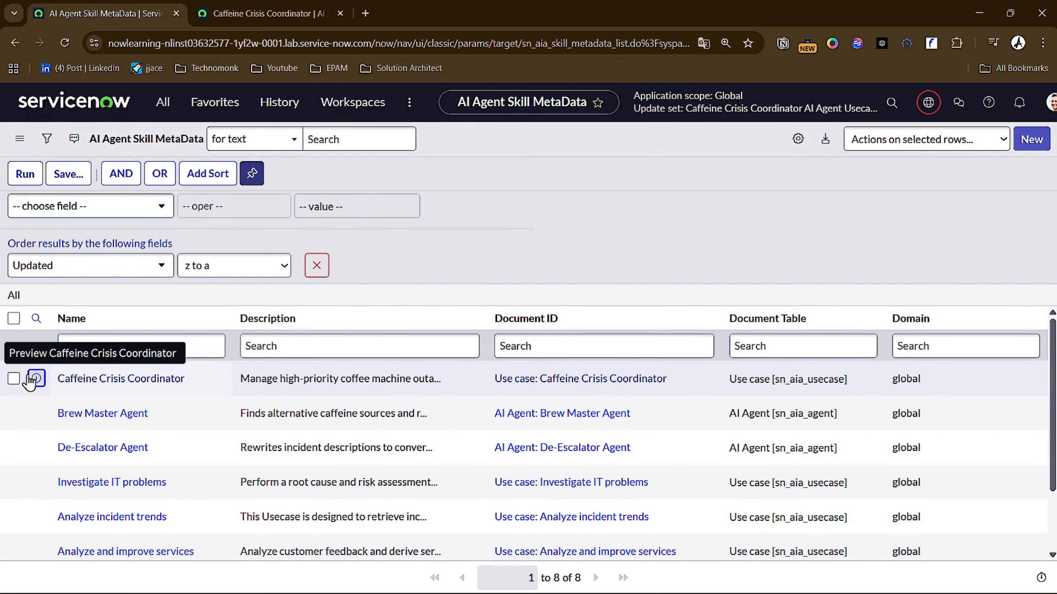
- Add the Caffeine Crisis Coordinator, Brew Master Agent and De-Escalator Agent skill metadata records to the current update set
{"action": "left_click", "coordinate": [14, 378]}
{"action": "left_click", "coordinate": [13, 413]}
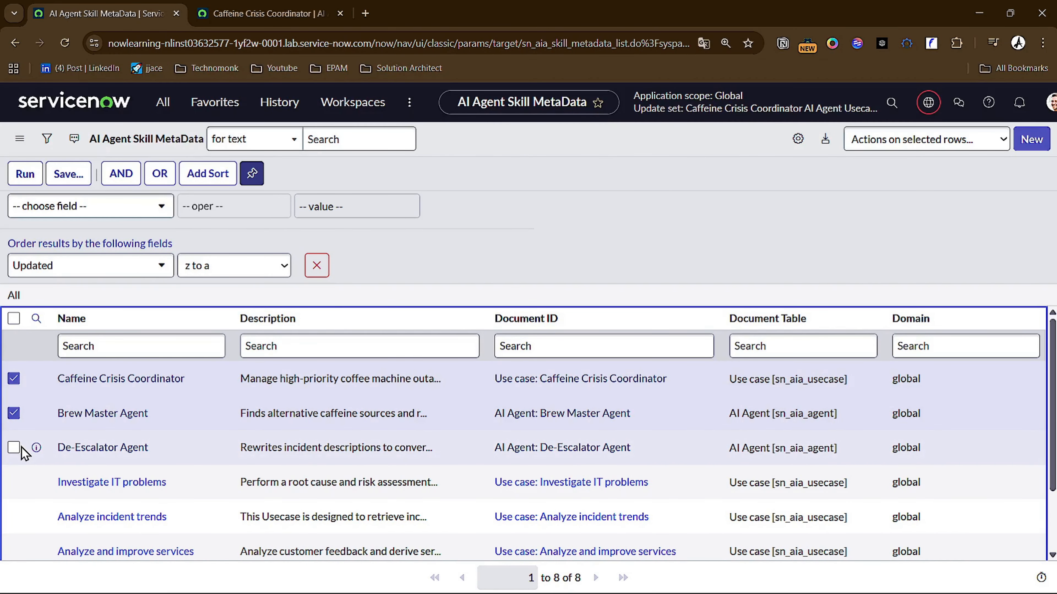
{"action": "left_click", "coordinate": [14, 447]}
{"action": "left_click", "coordinate": [896, 144]}
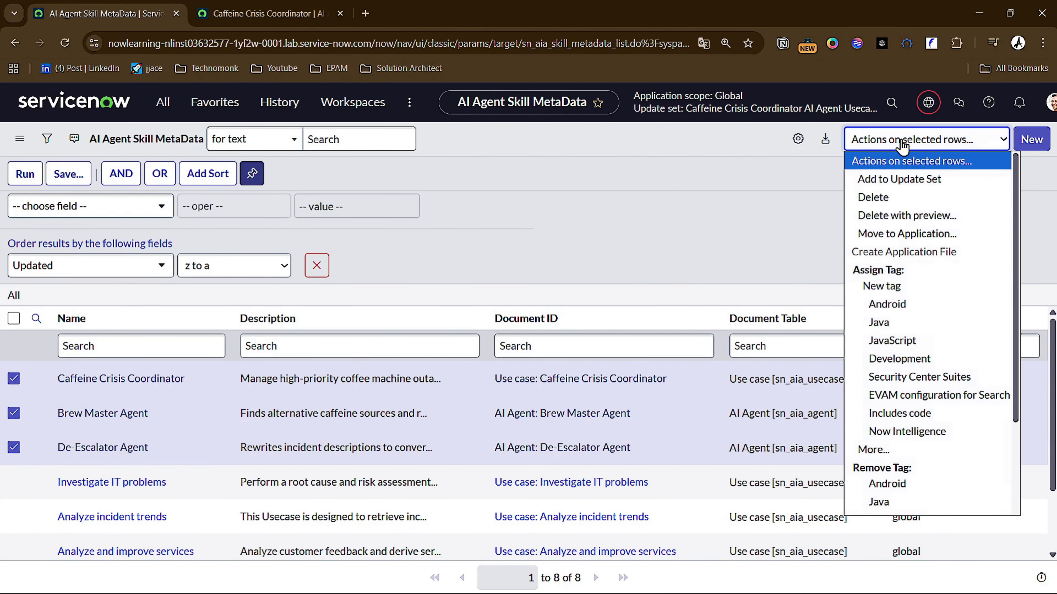
{"action": "left_click", "coordinate": [881, 184]}
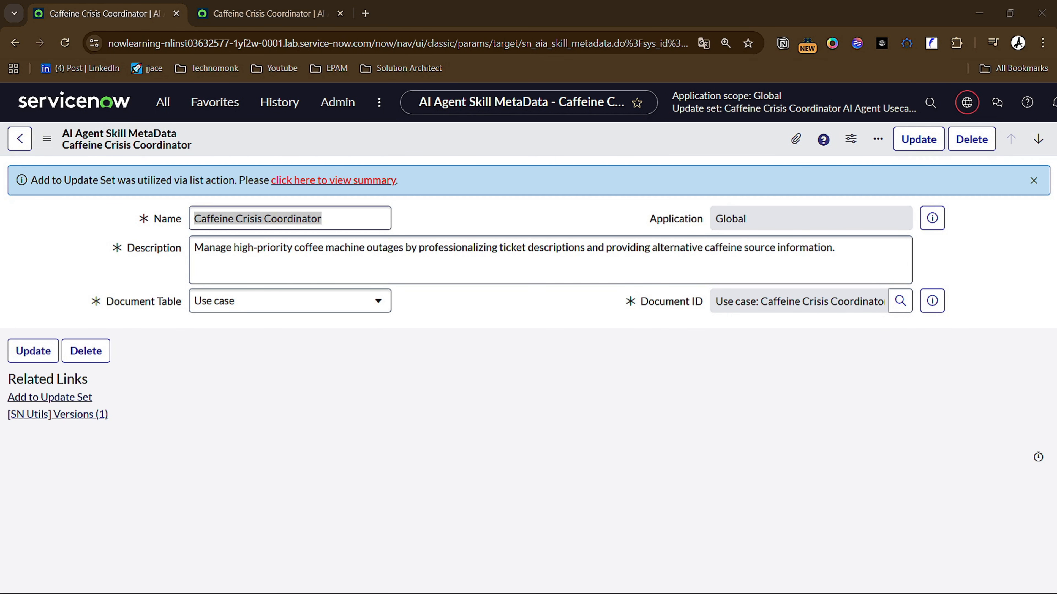
- Open the sys_gen_ai_skill list of Generative AI Skills
{"action": "left_click", "coordinate": [408, 307]}
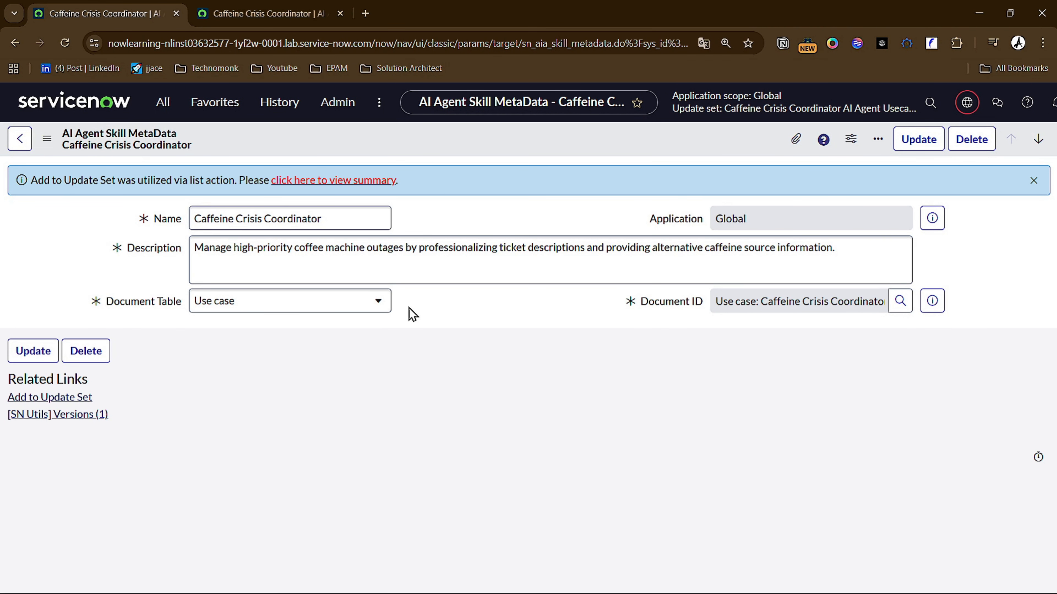
{"action": "key", "text": "slash"}
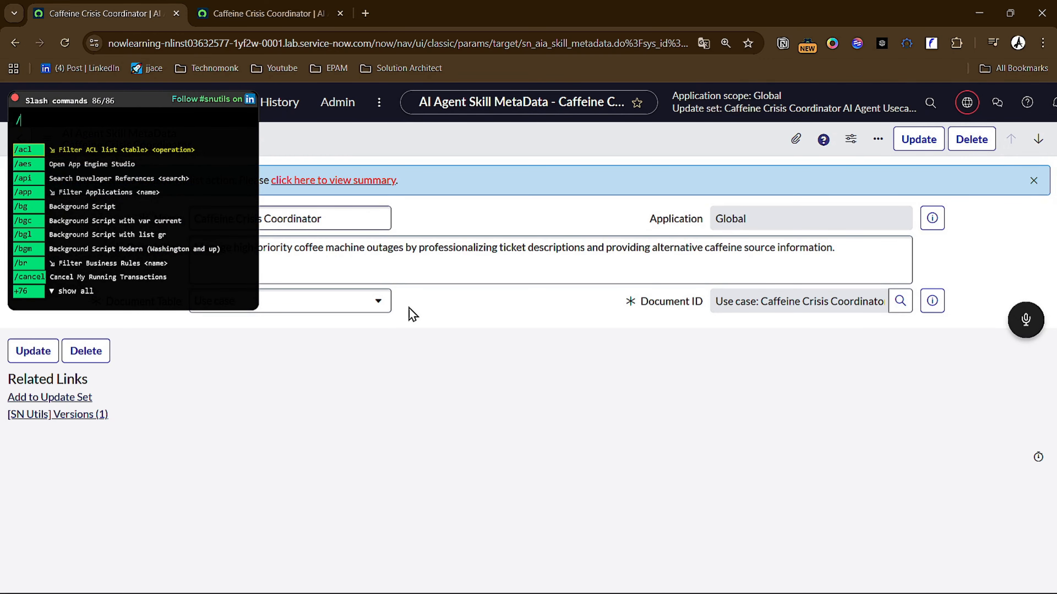
{"action": "type", "text": "sys_gen_ai_skill"}
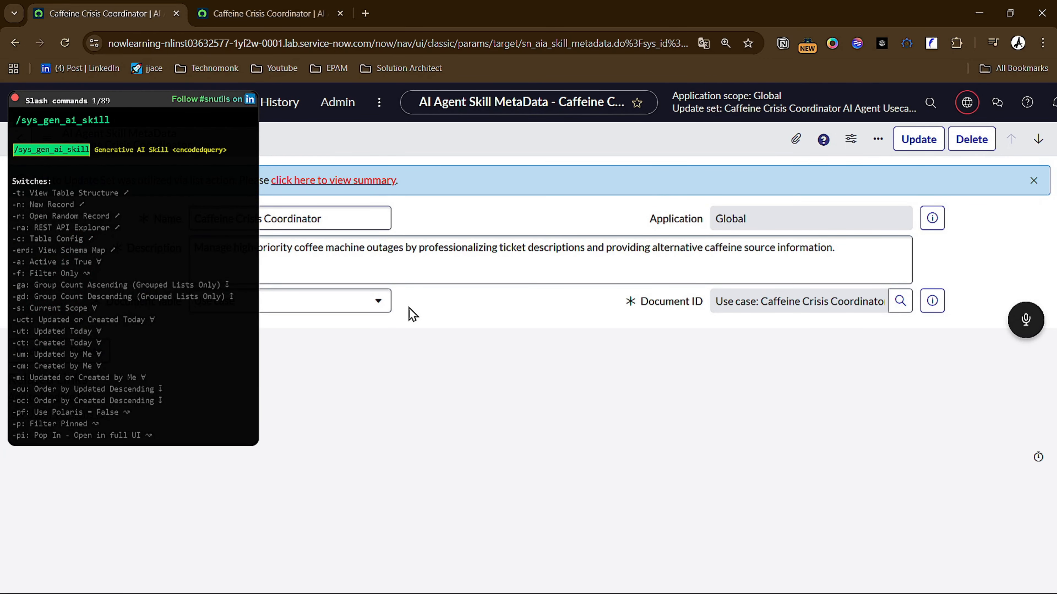
{"action": "key", "text": "Return"}
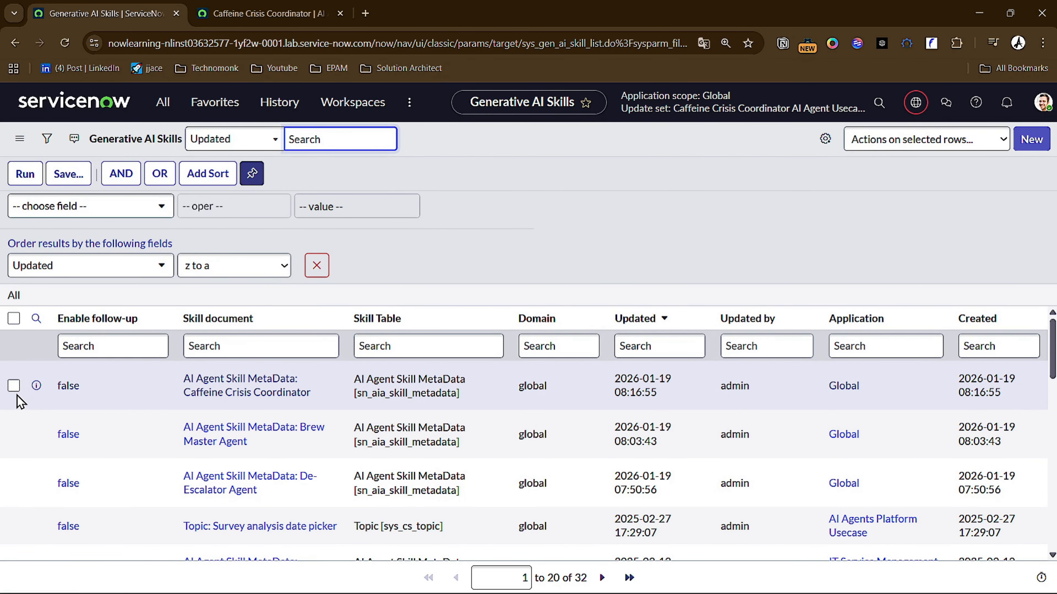
- Add the Generative AI Skill records for Caffeine Crisis Coordinator, Brew Master Agent and De-Escalator Agent to the current update set
{"action": "right_click", "coordinate": [36, 385]}
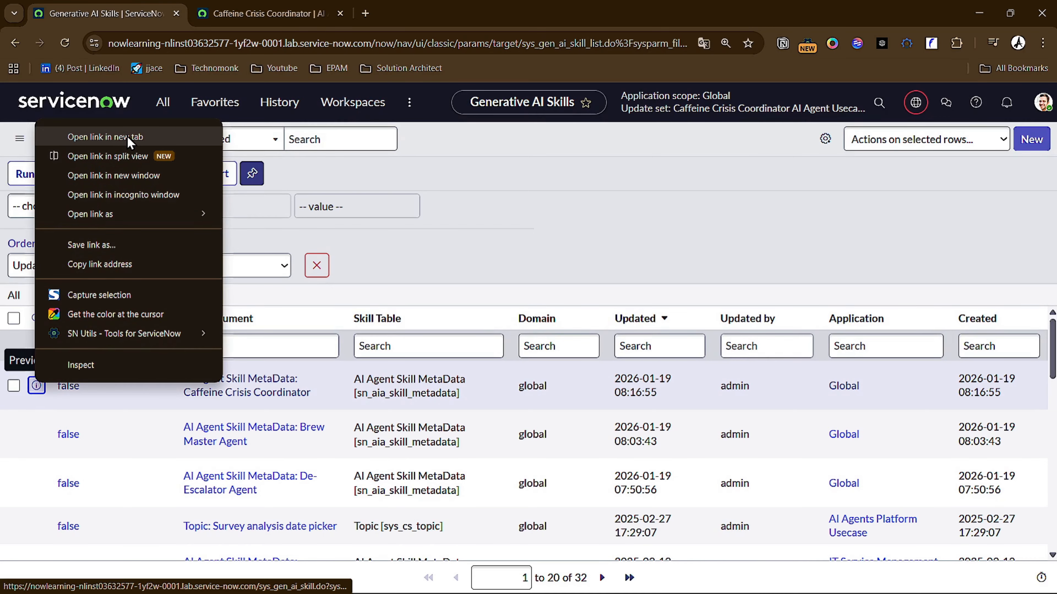
{"action": "left_click", "coordinate": [440, 265]}
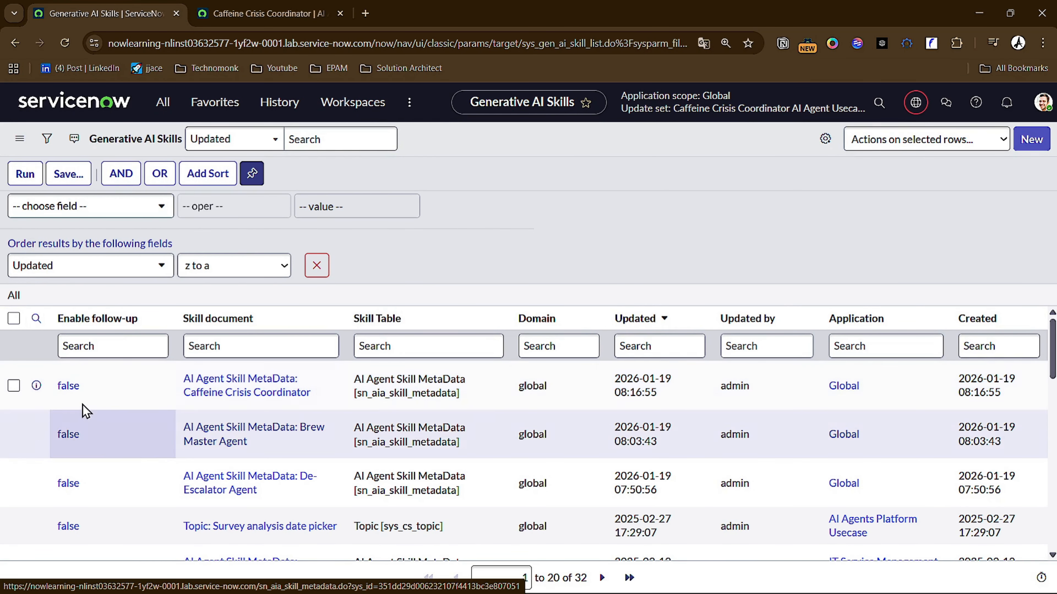
{"action": "left_click", "coordinate": [14, 386]}
{"action": "left_click", "coordinate": [14, 434]}
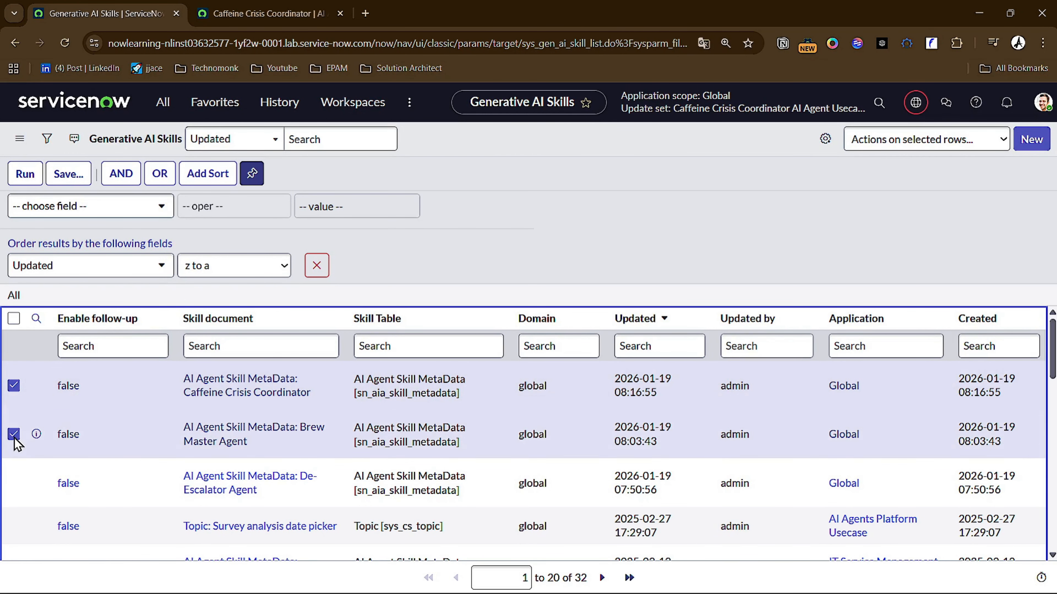
{"action": "left_click", "coordinate": [14, 484]}
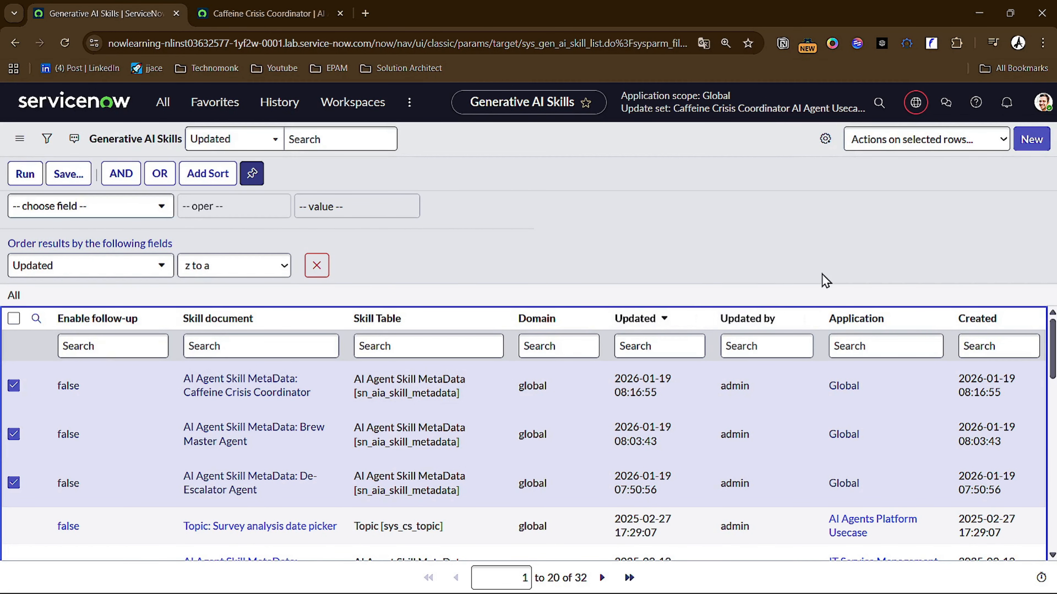
{"action": "left_click", "coordinate": [980, 151]}
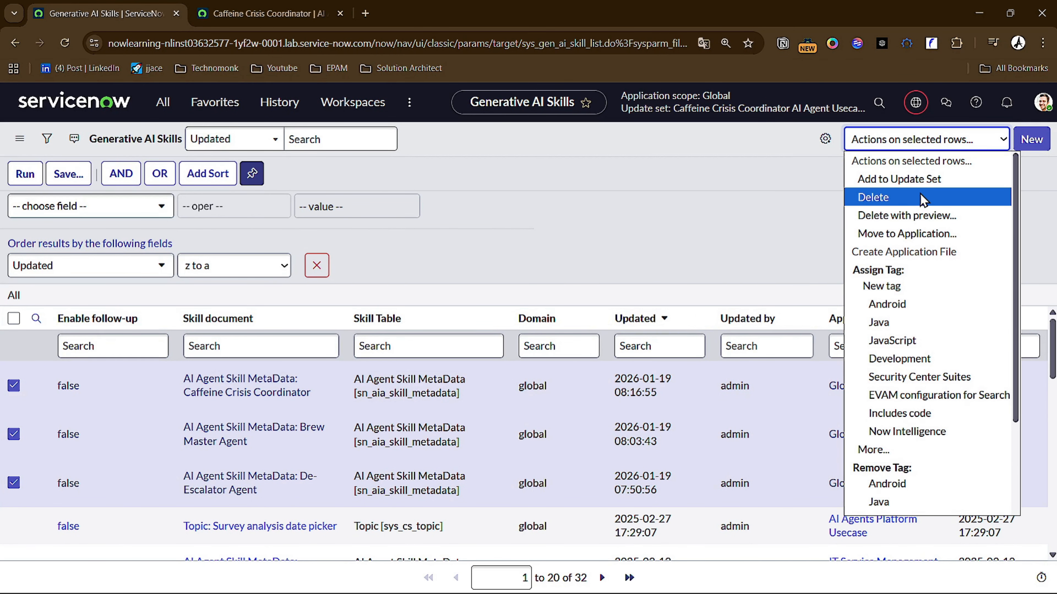
{"action": "left_click", "coordinate": [915, 181]}
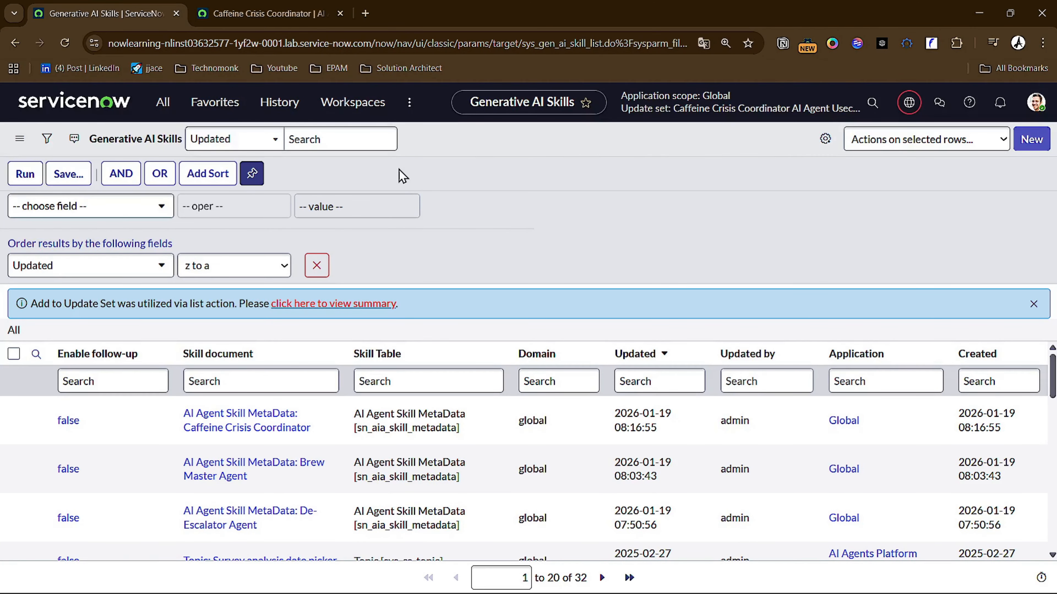
- Open the sys_gen_ai_skill_config list and close the leftover skill metadata browser tab
{"action": "key", "text": "slash"}
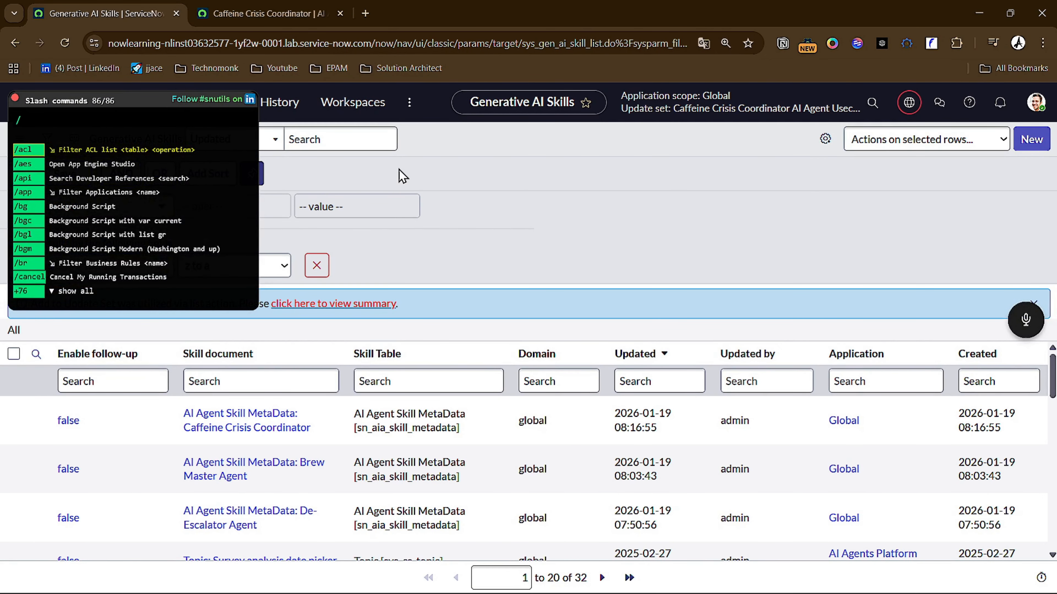
{"action": "type", "text": "sys_gen_ai_skill_config"}
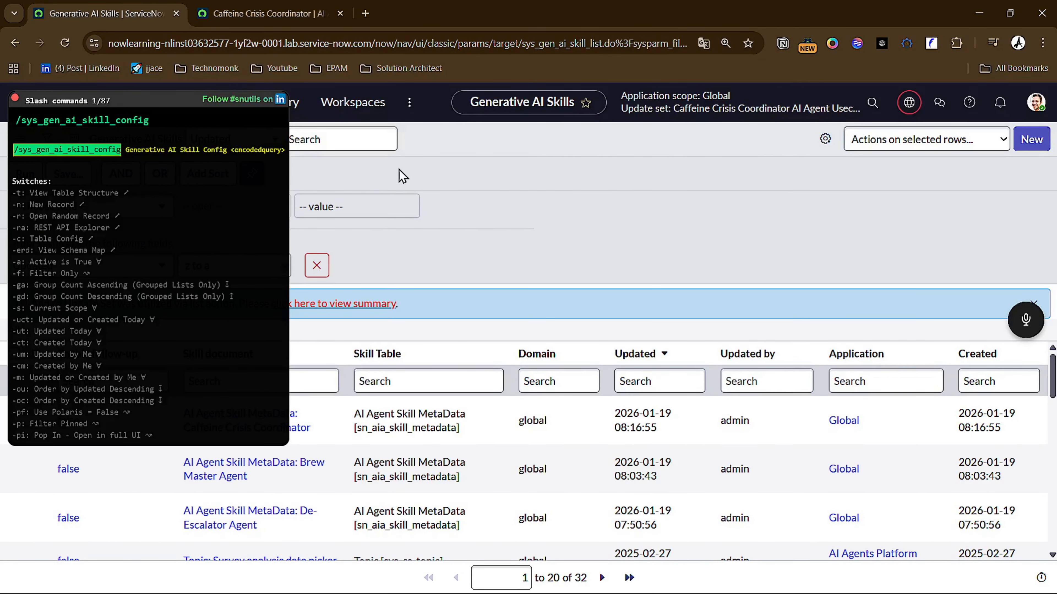
{"action": "key", "text": "Return"}
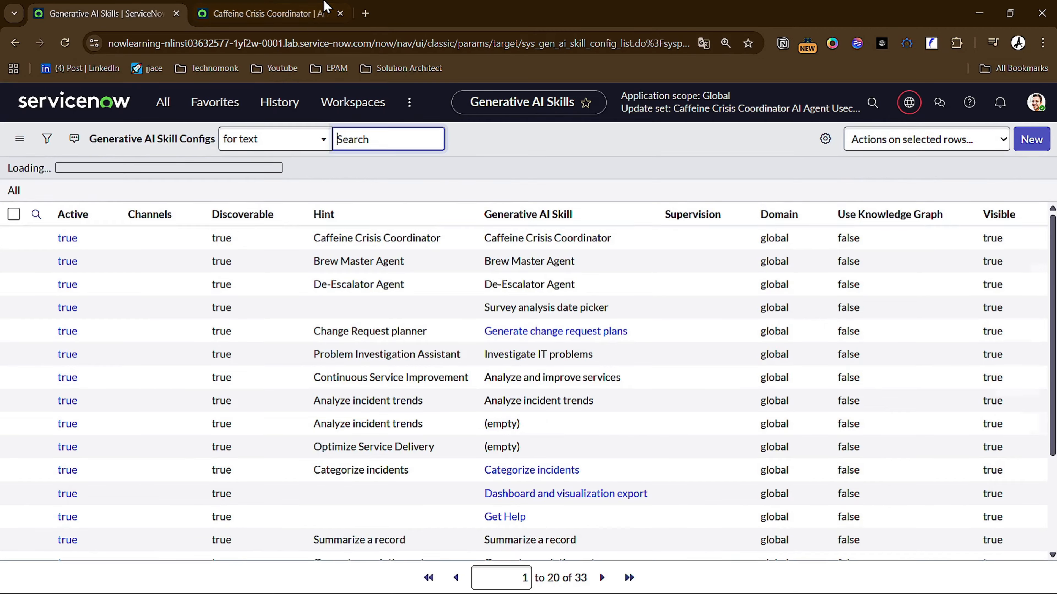
{"action": "left_click", "coordinate": [330, 13]}
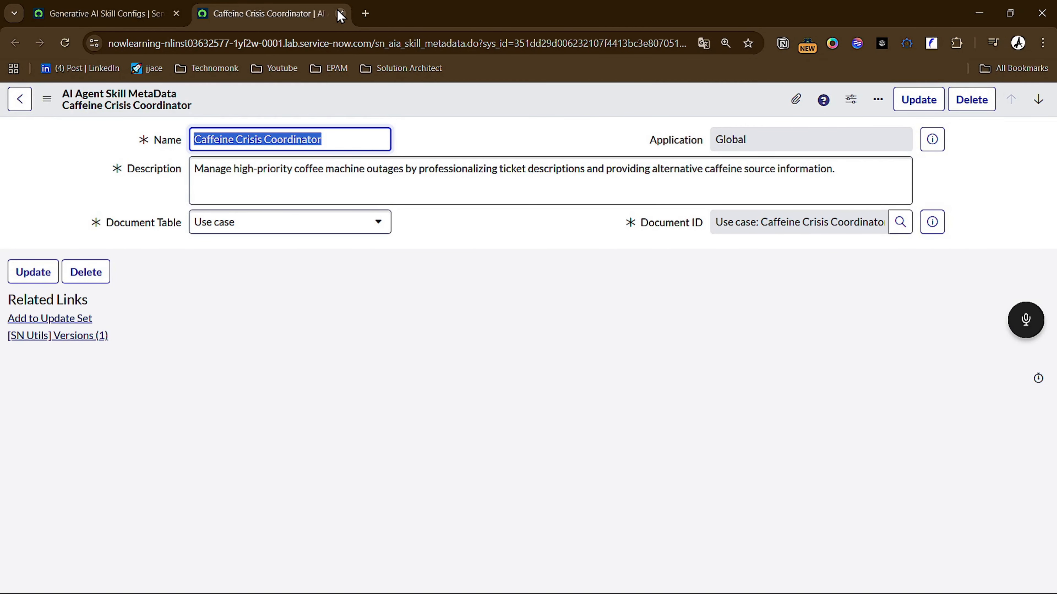
{"action": "left_click", "coordinate": [339, 14]}
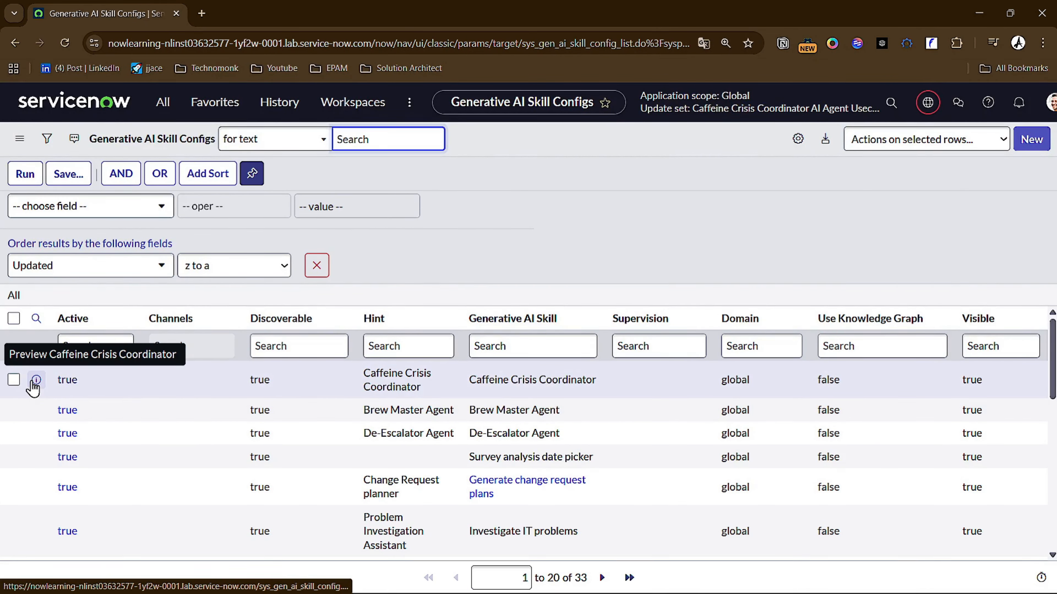
- Add the Generative AI Skill Config records for Caffeine Crisis Coordinator, Brew Master Agent and De-Escalator Agent to the current update set
{"action": "left_click", "coordinate": [15, 377]}
{"action": "left_click", "coordinate": [13, 410]}
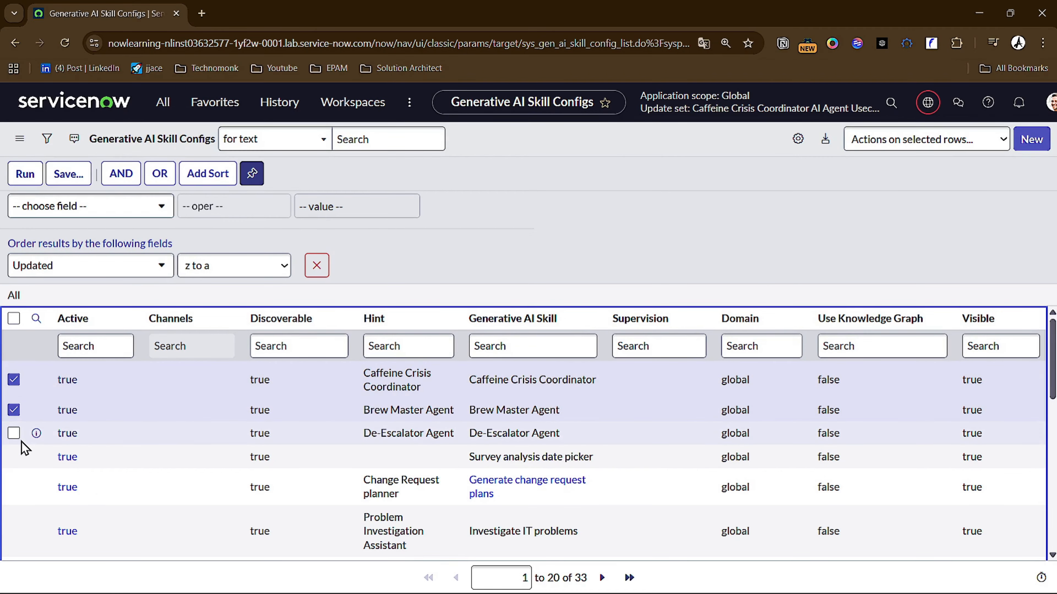
{"action": "left_click", "coordinate": [15, 433]}
{"action": "left_click", "coordinate": [953, 144]}
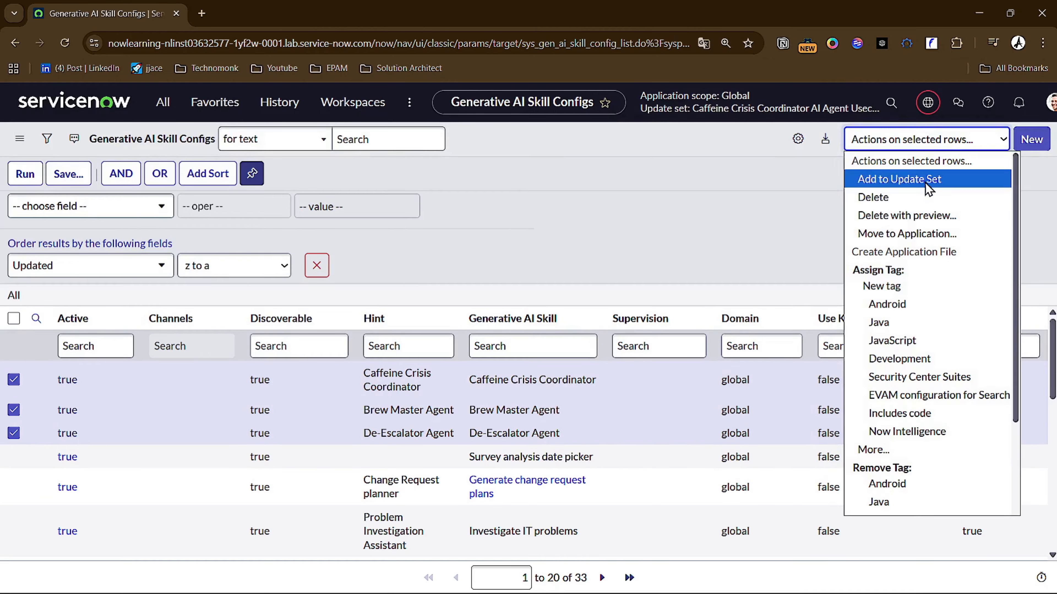
{"action": "left_click", "coordinate": [934, 180]}
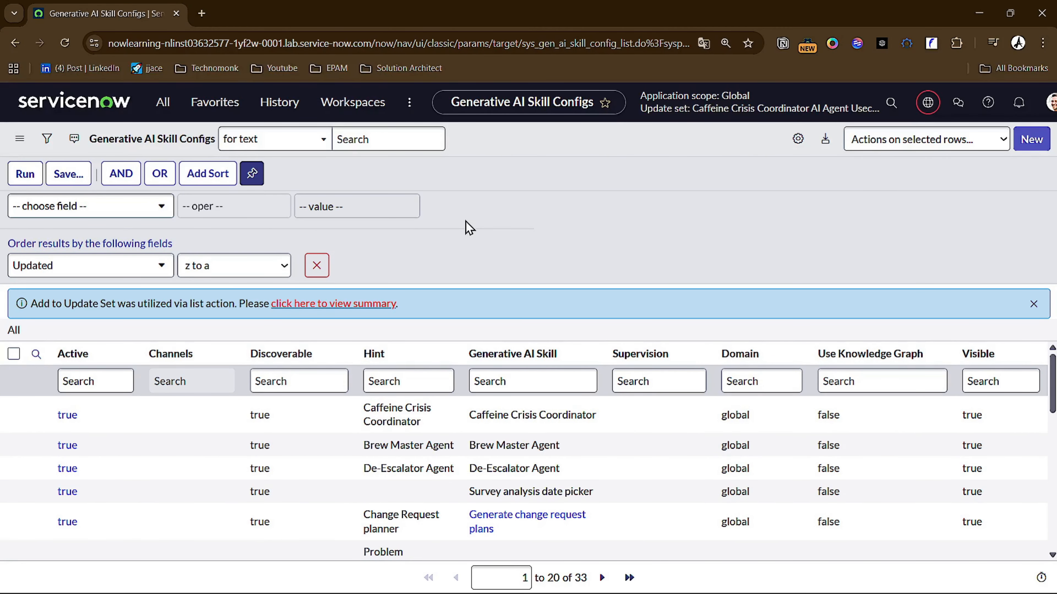
- Open the sys_gen_ai_skill_applicability list of Generative AI Skill Applicabilities
{"action": "key", "text": "slash"}
{"action": "type", "text": "sys_gen_ai_skill_applicability"}
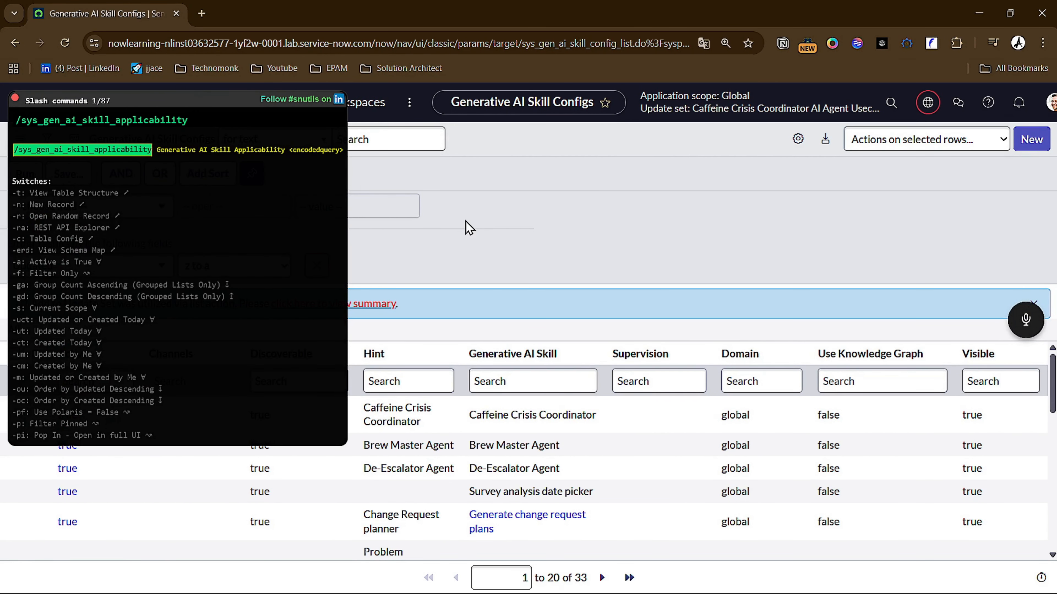
{"action": "key", "text": "Return"}
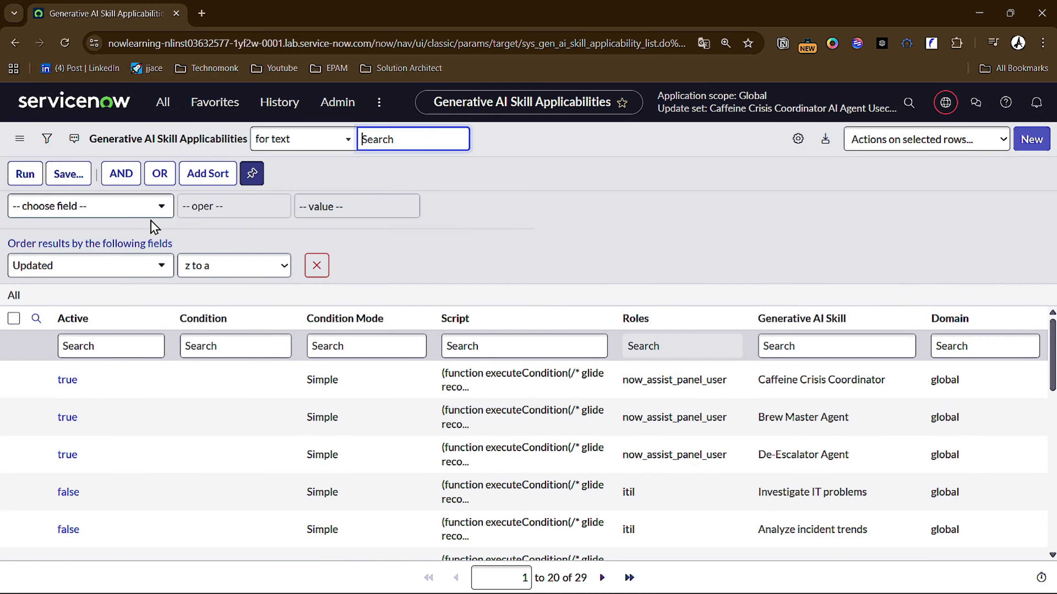
- Add the skill applicability records for Caffeine Crisis Coordinator, Brew Master Agent and De-Escalator Agent to the current update set
{"action": "left_click", "coordinate": [14, 379]}
{"action": "left_click", "coordinate": [14, 417]}
{"action": "left_click", "coordinate": [14, 454]}
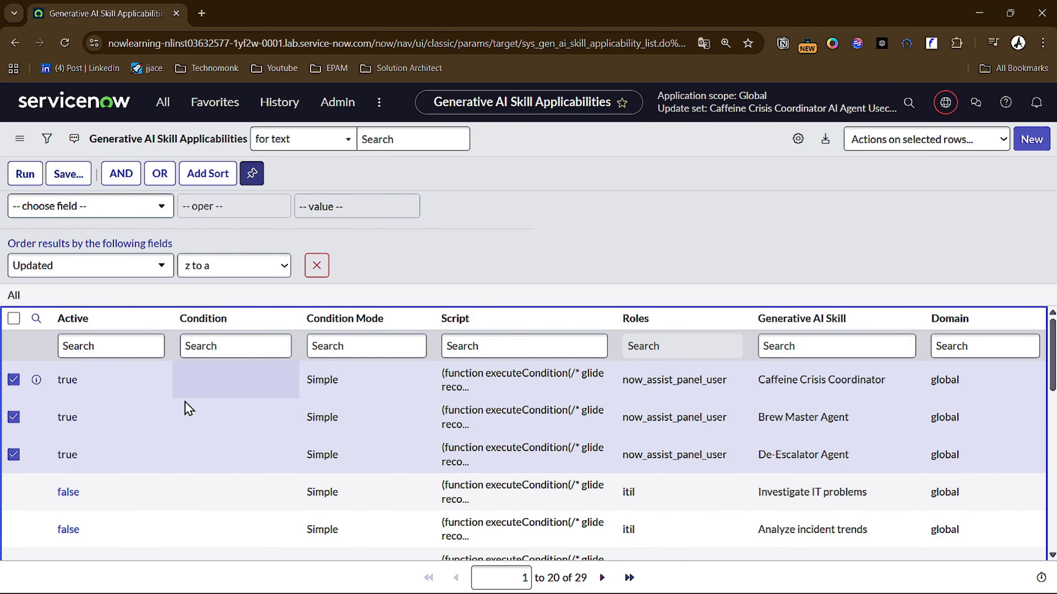
{"action": "left_click", "coordinate": [928, 143]}
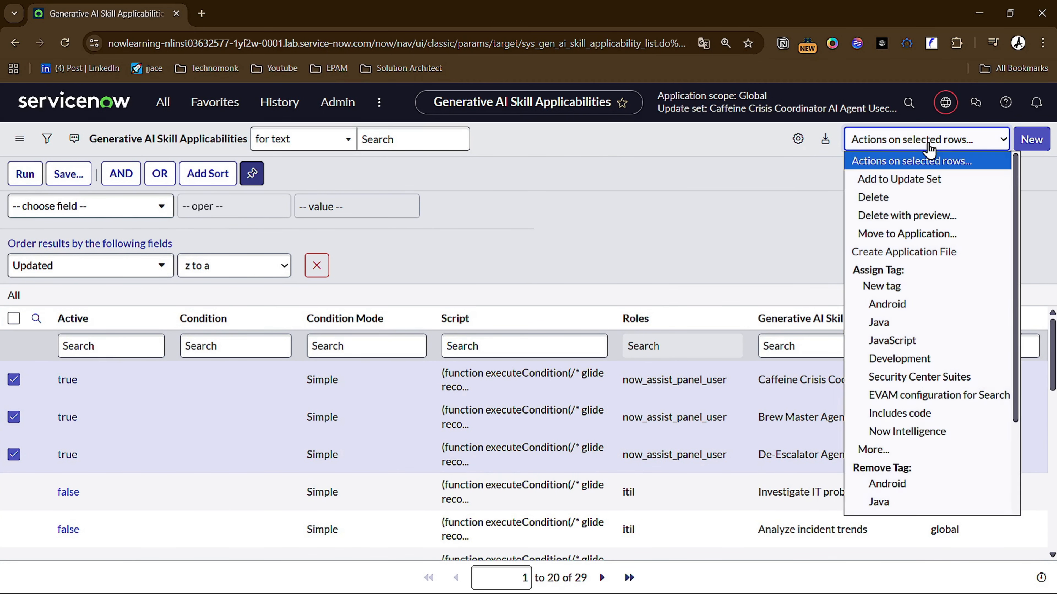
{"action": "left_click", "coordinate": [919, 180]}
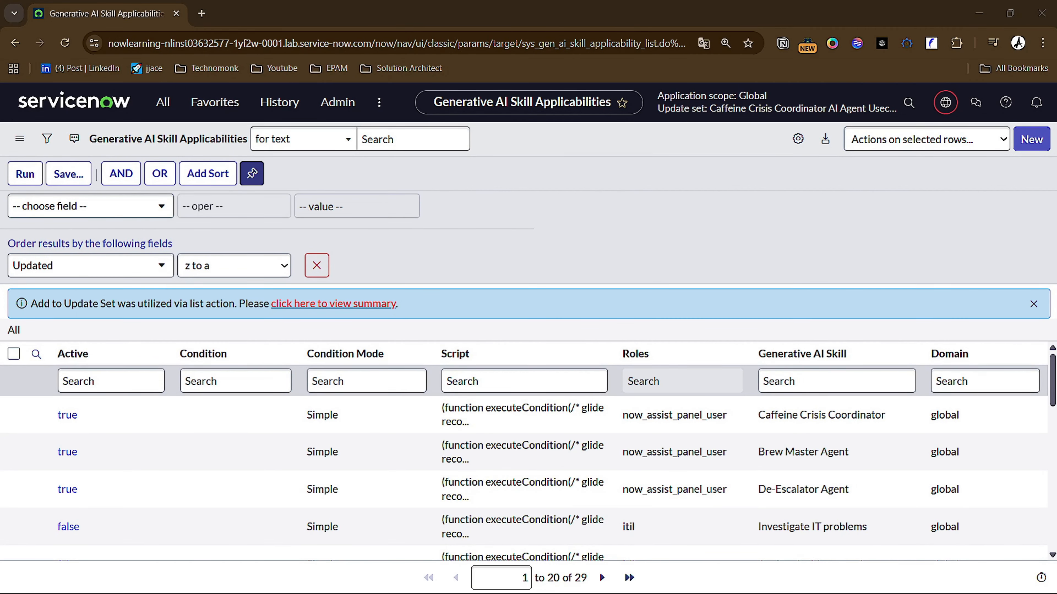
- Open the sys_hub_flow list of Flows
{"action": "left_click", "coordinate": [410, 245]}
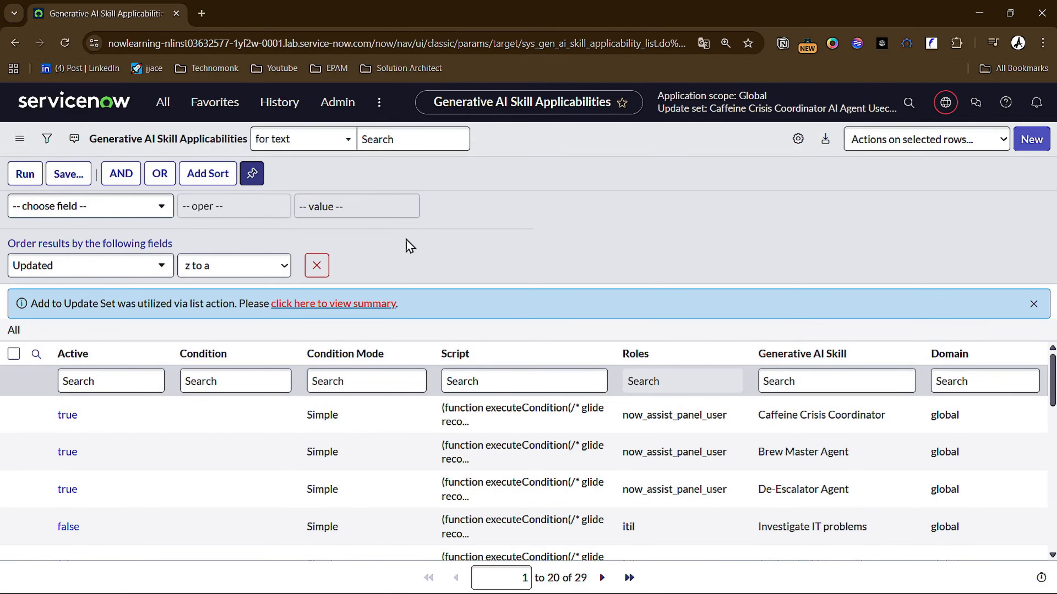
{"action": "key", "text": "slash"}
{"action": "type", "text": "sys_hub_flow"}
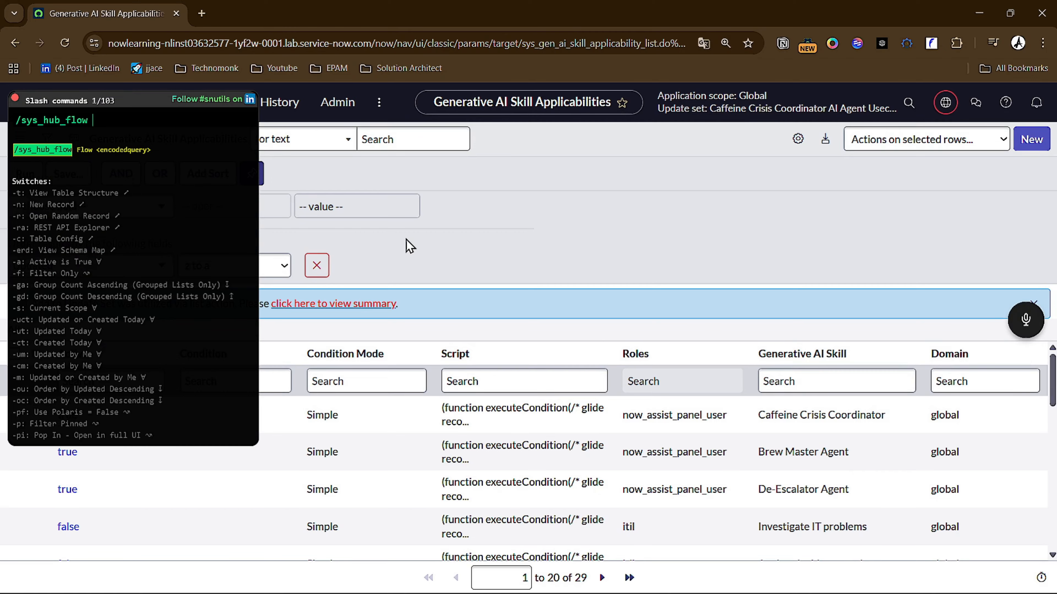
{"action": "key", "text": "Return"}
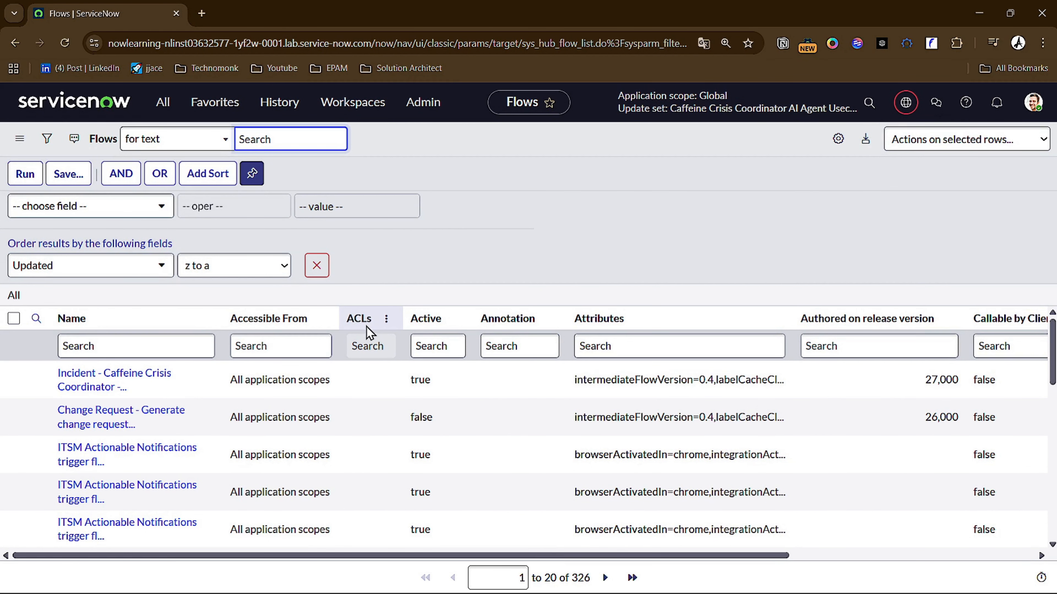
{"action": "scroll", "coordinate": [358, 350], "scroll_direction": "down", "scroll_amount": 1}
{"action": "scroll", "coordinate": [356, 359], "scroll_direction": "up", "scroll_amount": 1}
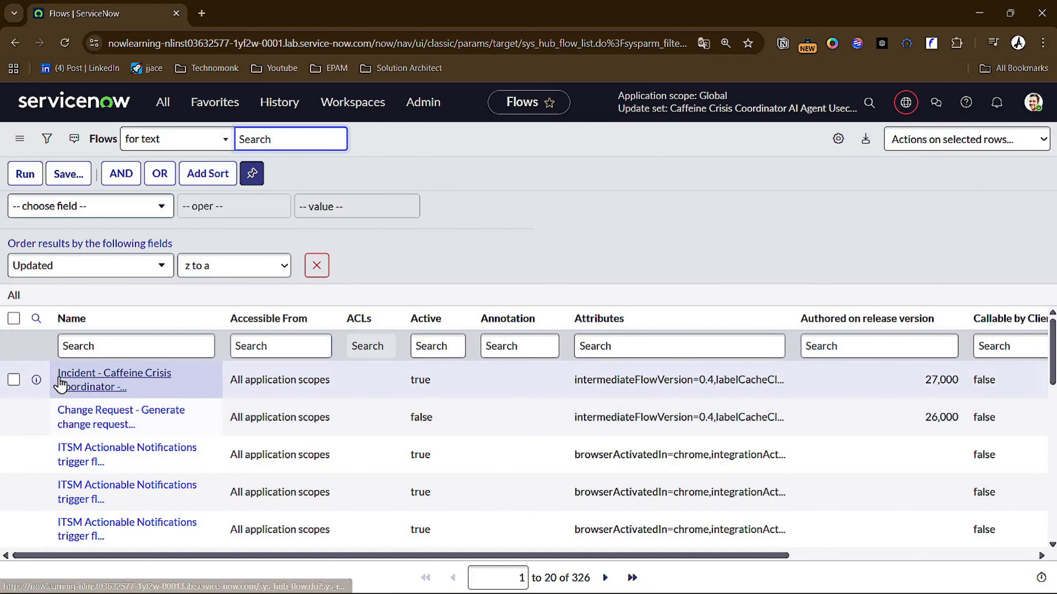
- Open the Incident - Caffeine Crisis Coordinator flow in a new browser tab and review the inputs of its AIA Trigger Use Case action
{"action": "right_click", "coordinate": [36, 380]}
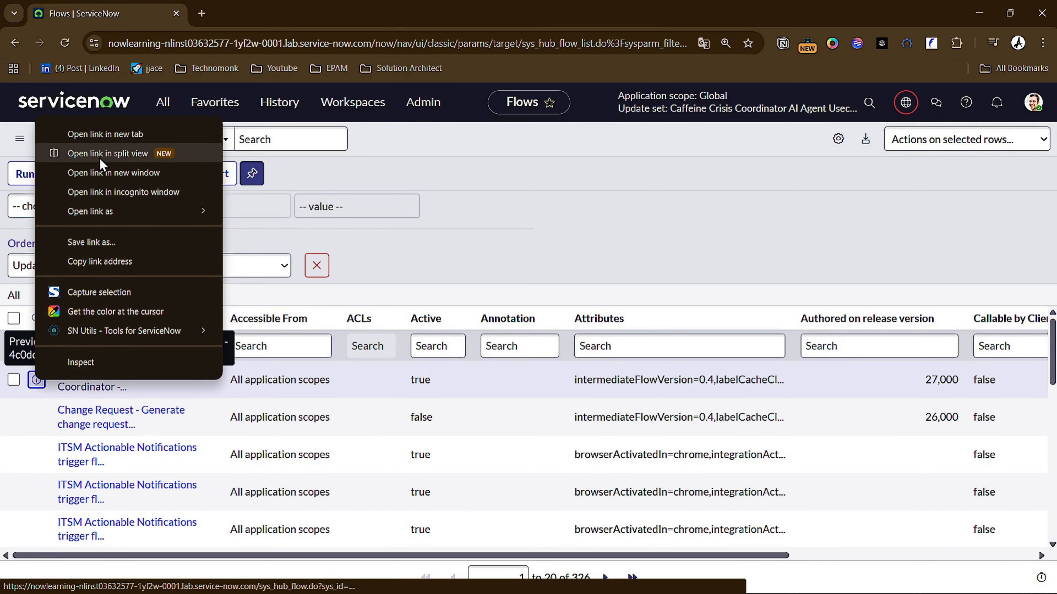
{"action": "left_click", "coordinate": [104, 134]}
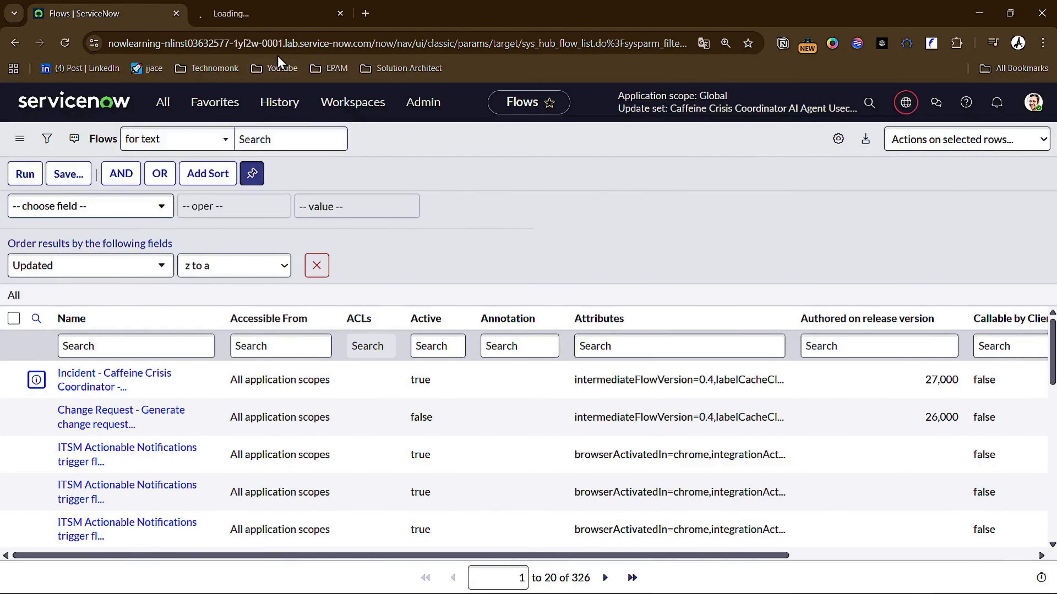
{"action": "left_click", "coordinate": [279, 13]}
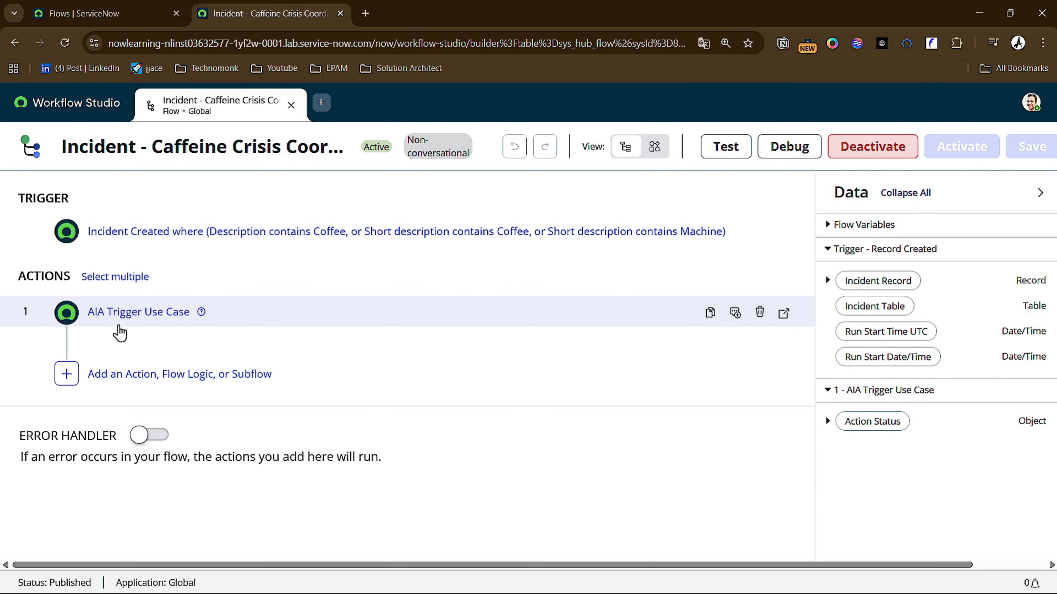
{"action": "left_click", "coordinate": [149, 318]}
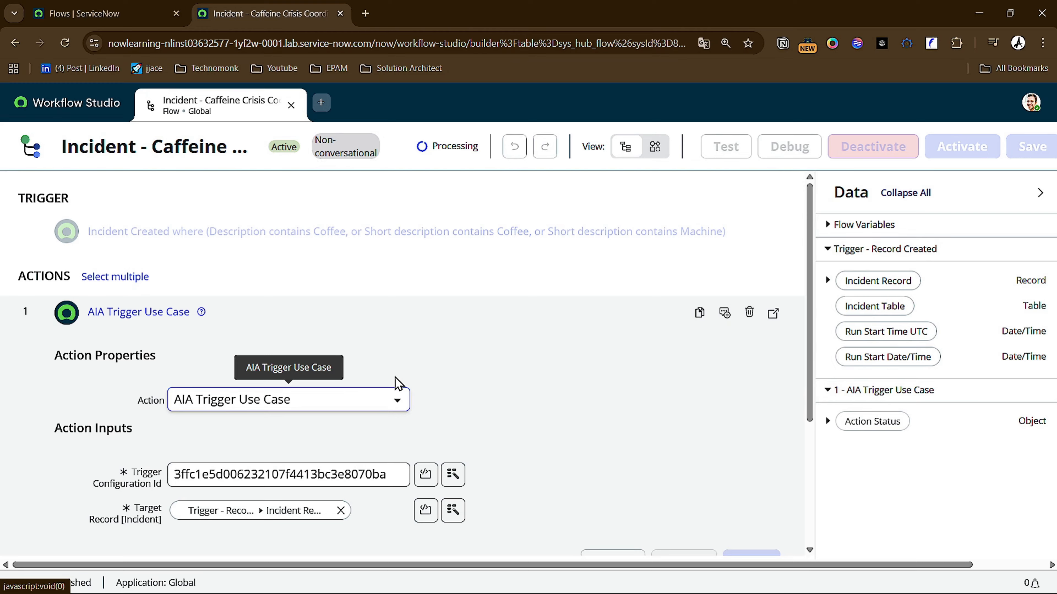
{"action": "scroll", "coordinate": [399, 382], "scroll_direction": "down", "scroll_amount": 4}
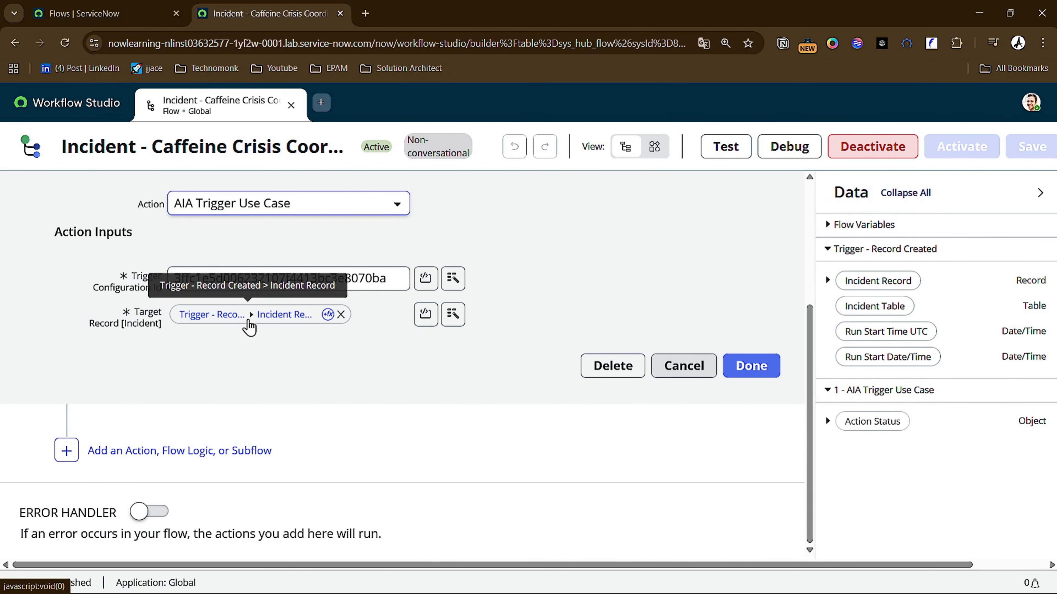
{"action": "scroll", "coordinate": [306, 354], "scroll_direction": "up", "scroll_amount": 5}
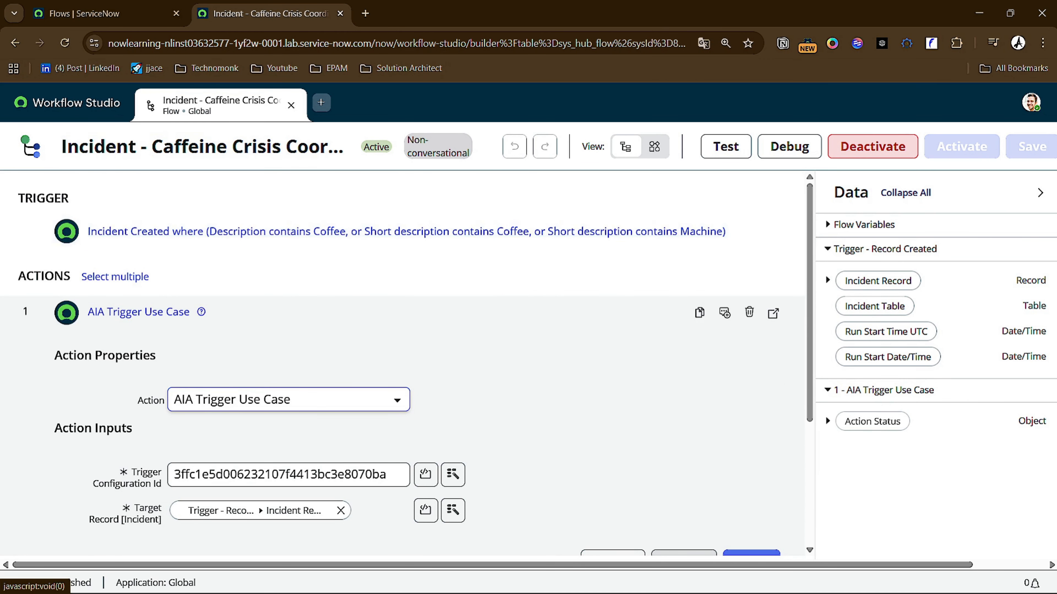
- Deactivate the Incident - Caffeine Crisis Coordinator flow and activate it again, confirming both changes
{"action": "left_click", "coordinate": [860, 154]}
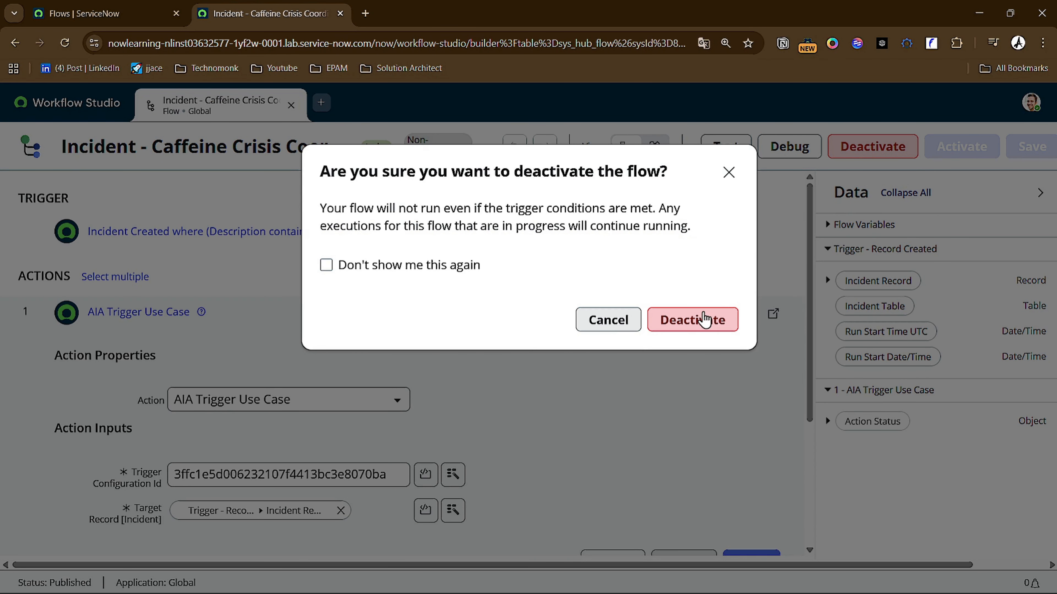
{"action": "left_click", "coordinate": [704, 315]}
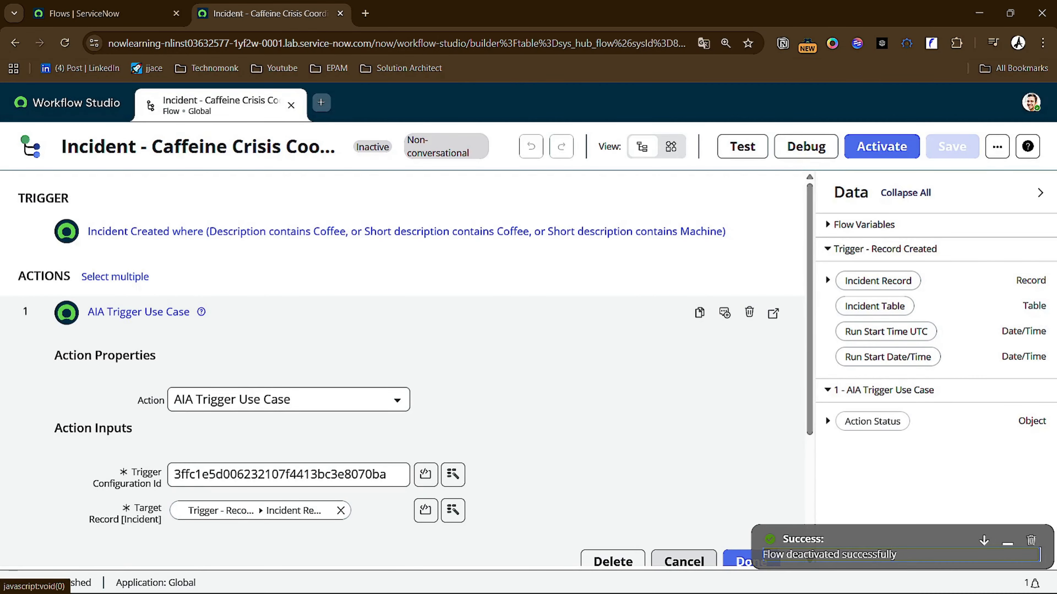
{"action": "left_click", "coordinate": [886, 143]}
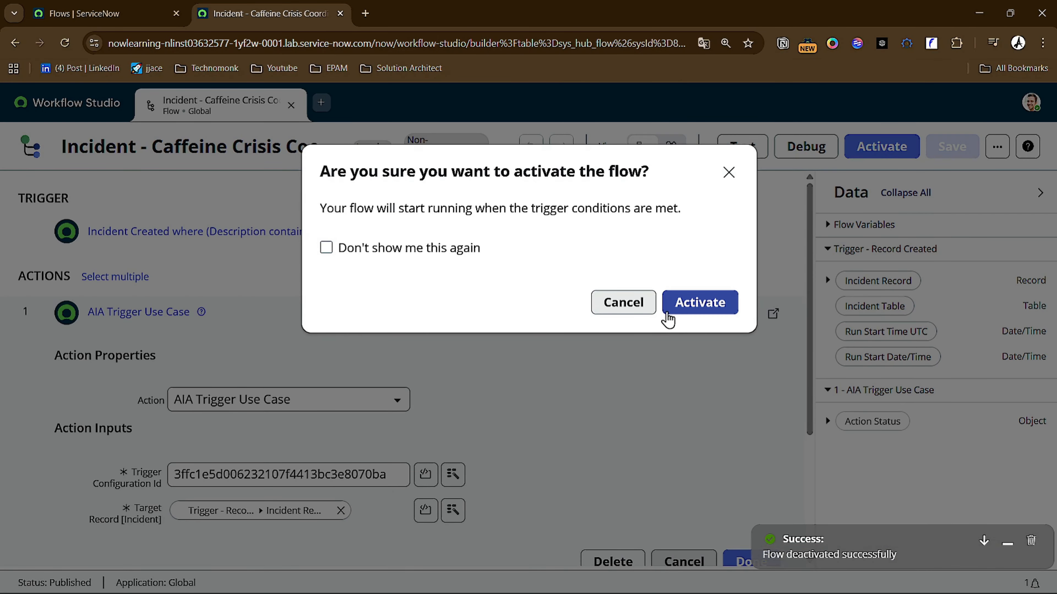
{"action": "left_click", "coordinate": [703, 312]}
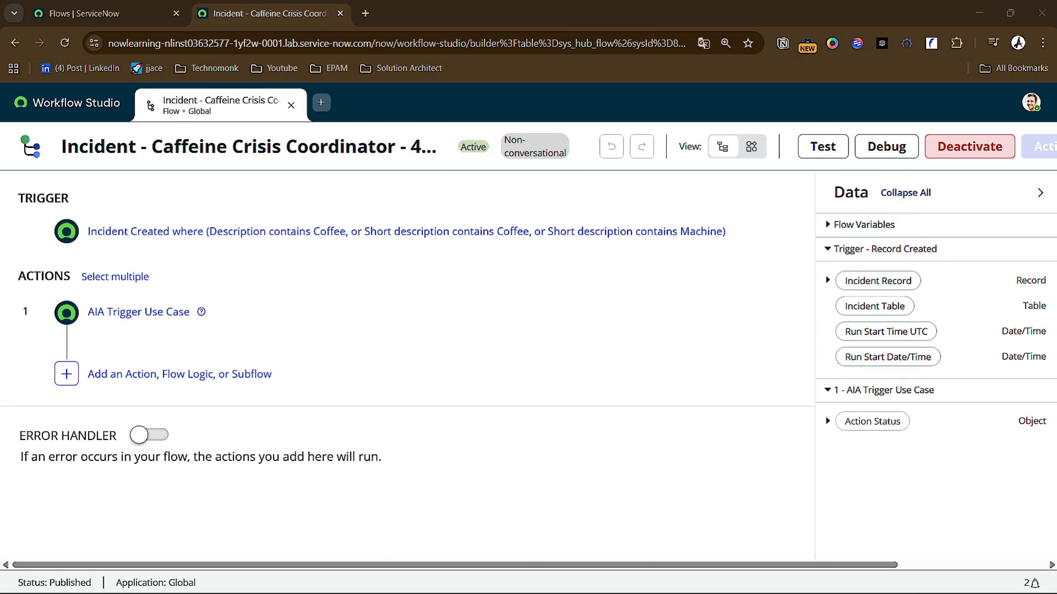
- Open the Get Incident Description action from the list of actions on the Workflow Studio homepage
{"action": "left_click", "coordinate": [123, 15]}
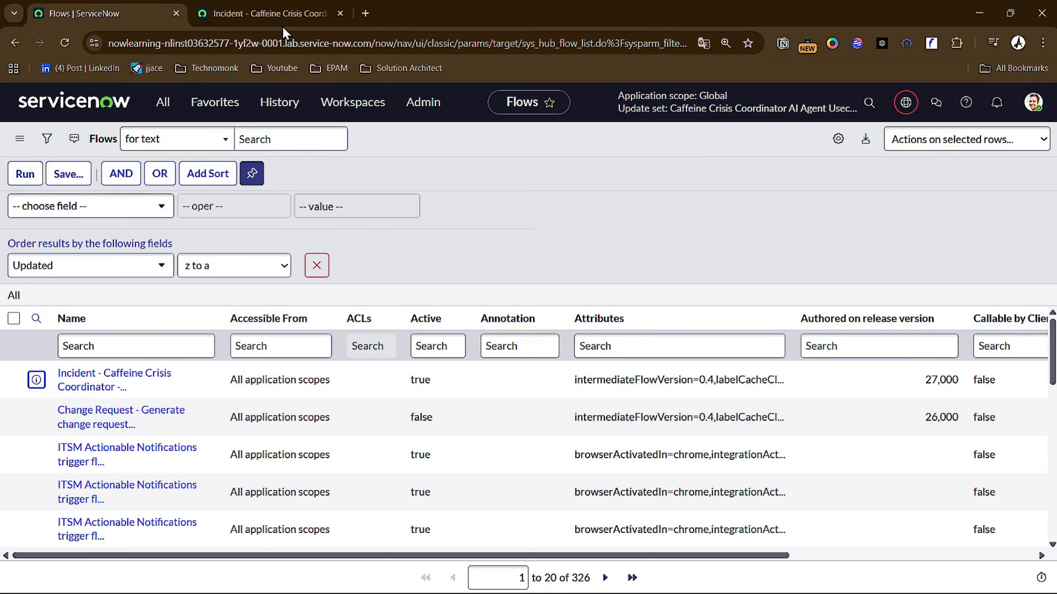
{"action": "left_click", "coordinate": [271, 13]}
{"action": "left_click", "coordinate": [82, 104]}
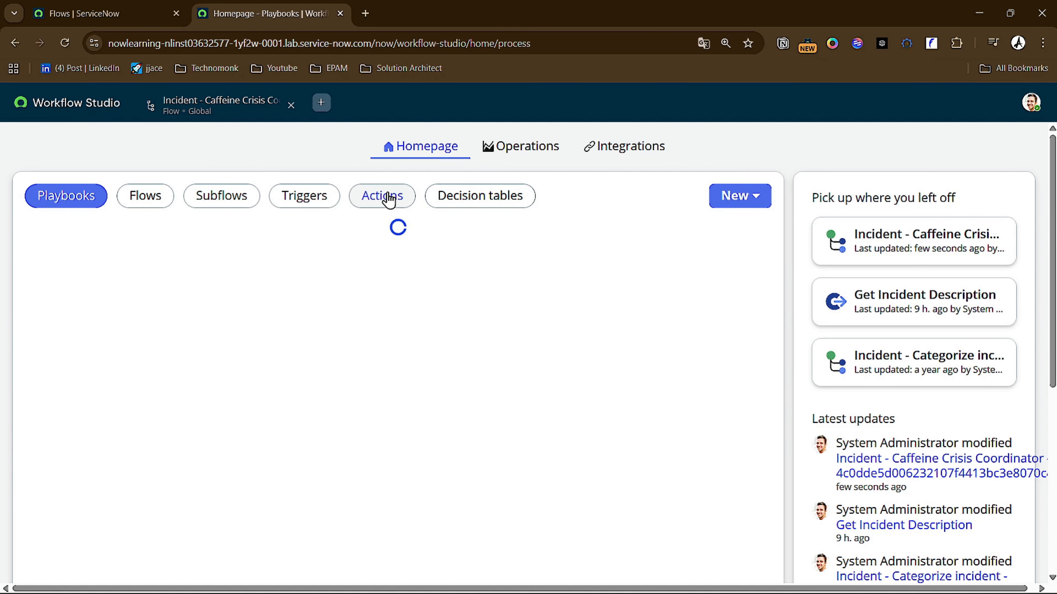
{"action": "left_click", "coordinate": [389, 199]}
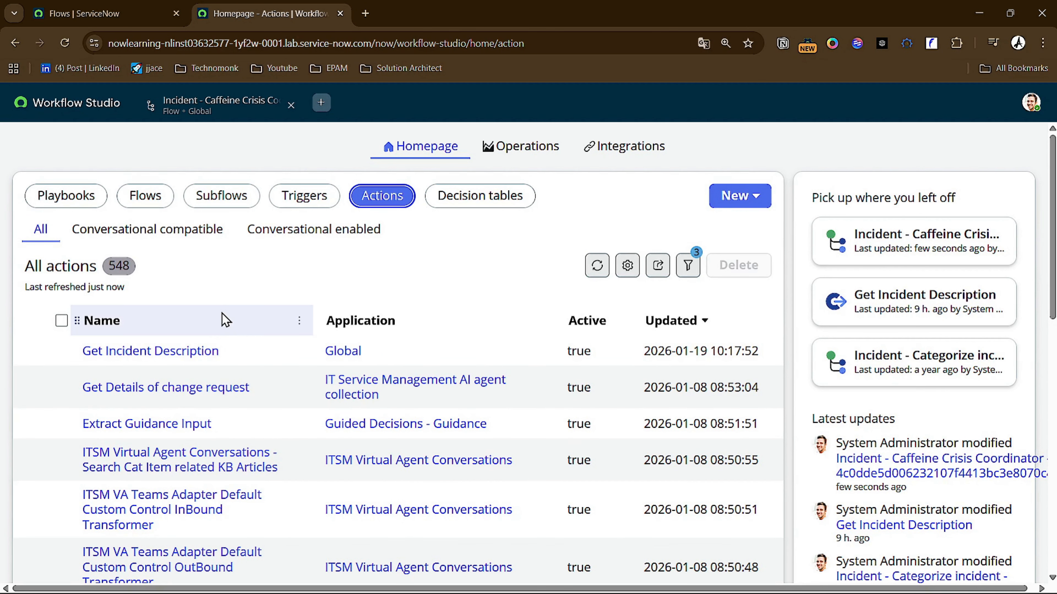
{"action": "left_click", "coordinate": [187, 360]}
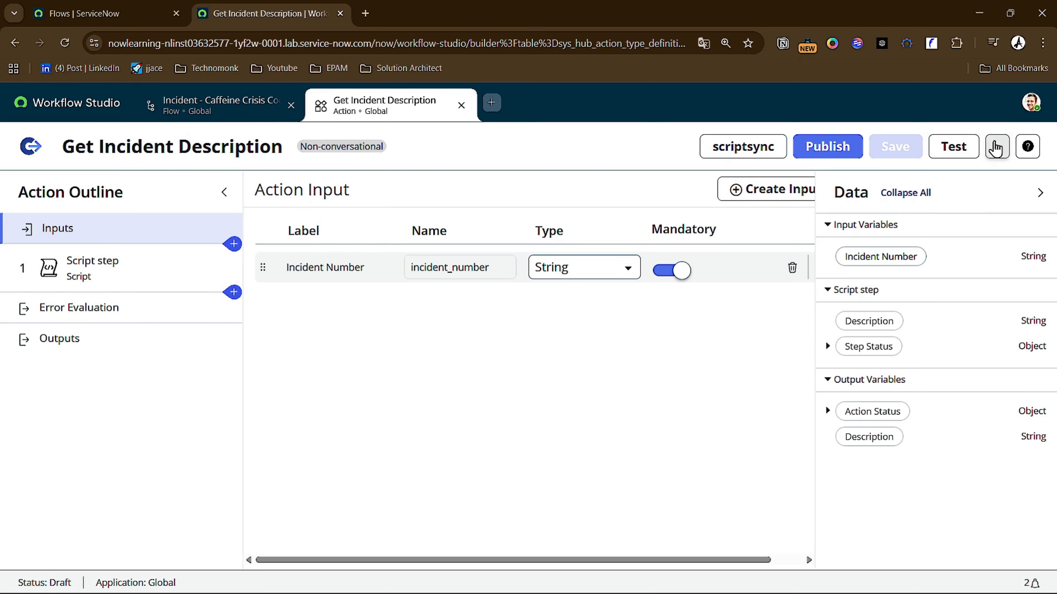
{"action": "left_click", "coordinate": [997, 147]}
{"action": "scroll", "coordinate": [963, 215], "scroll_direction": "down", "scroll_amount": 2}
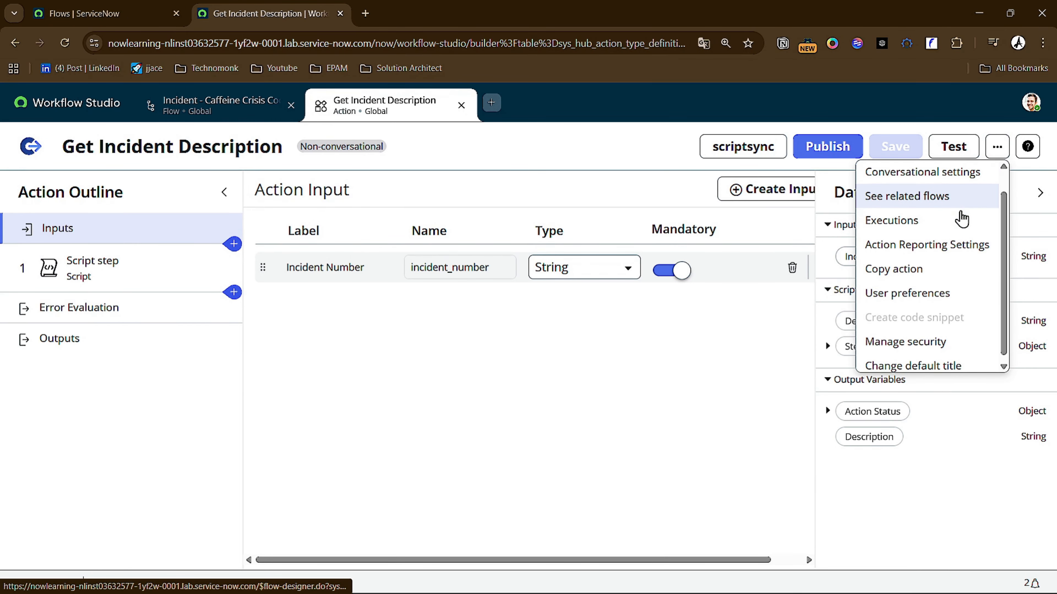
{"action": "scroll", "coordinate": [962, 215], "scroll_direction": "up", "scroll_amount": 2}
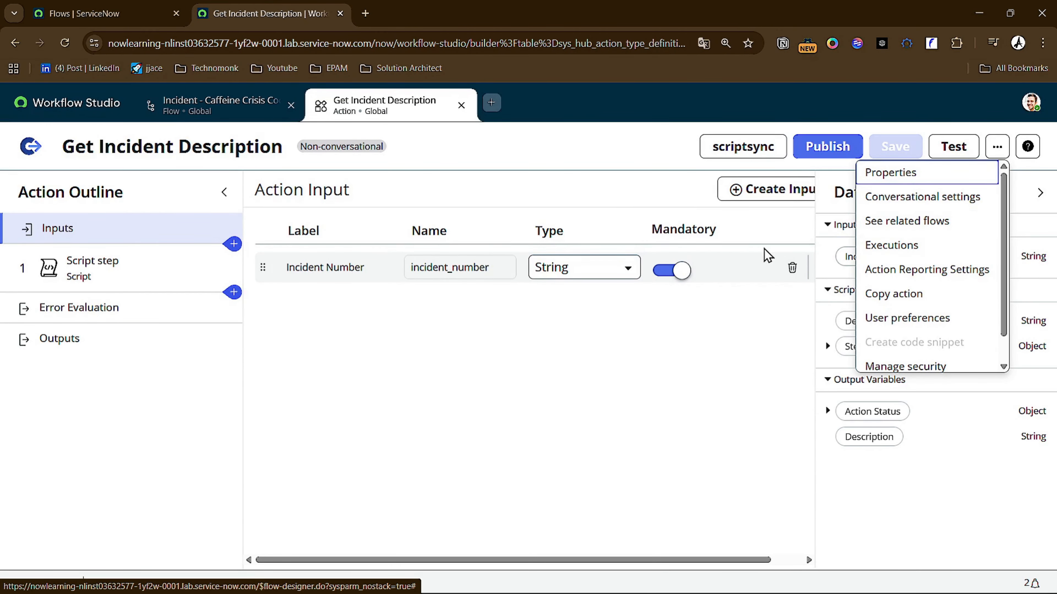
- Rename the Get Incident Description action as Get Incident Descriptio and publish it
{"action": "left_click", "coordinate": [286, 156]}
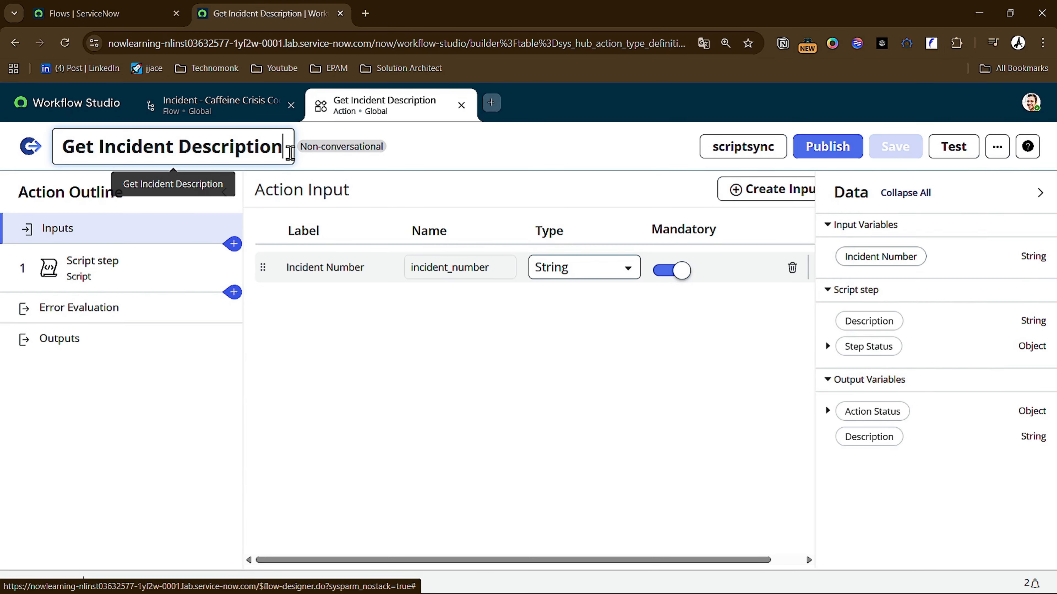
{"action": "key", "text": "BackSpace"}
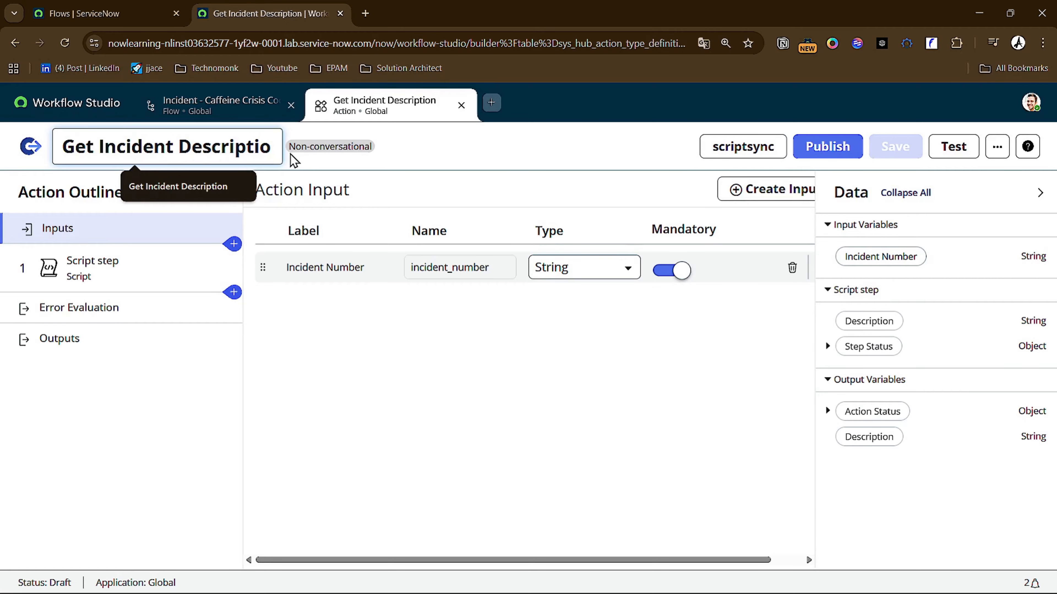
{"action": "left_click", "coordinate": [840, 143]}
{"action": "left_click", "coordinate": [778, 296]}
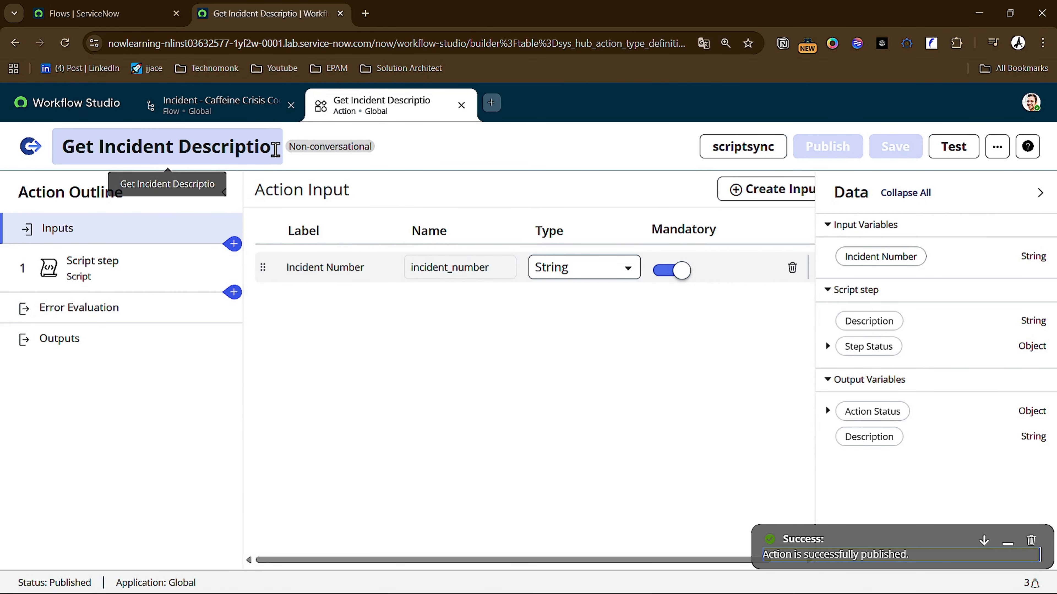
- Restore the action's name to Get Incident Description, save it and publish it again
{"action": "type", "text": "n"}
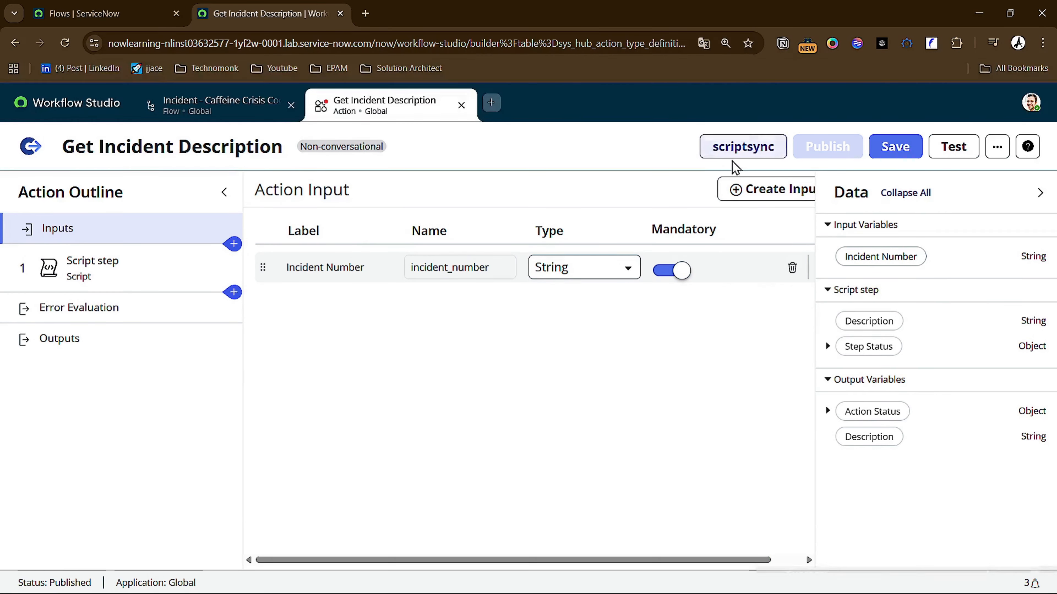
{"action": "left_click", "coordinate": [888, 148]}
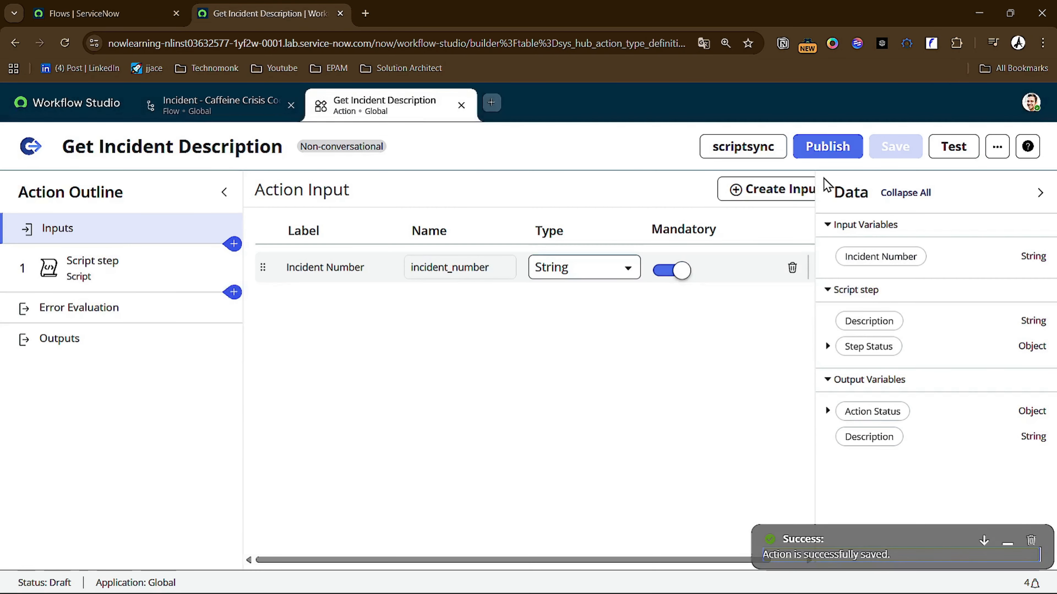
{"action": "left_click", "coordinate": [818, 153]}
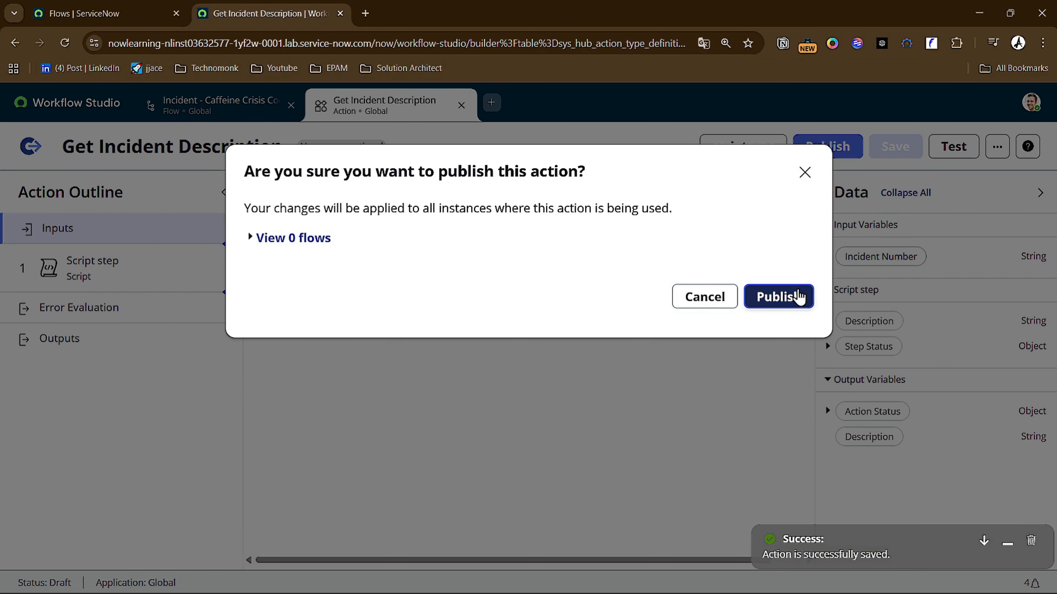
{"action": "left_click", "coordinate": [797, 298]}
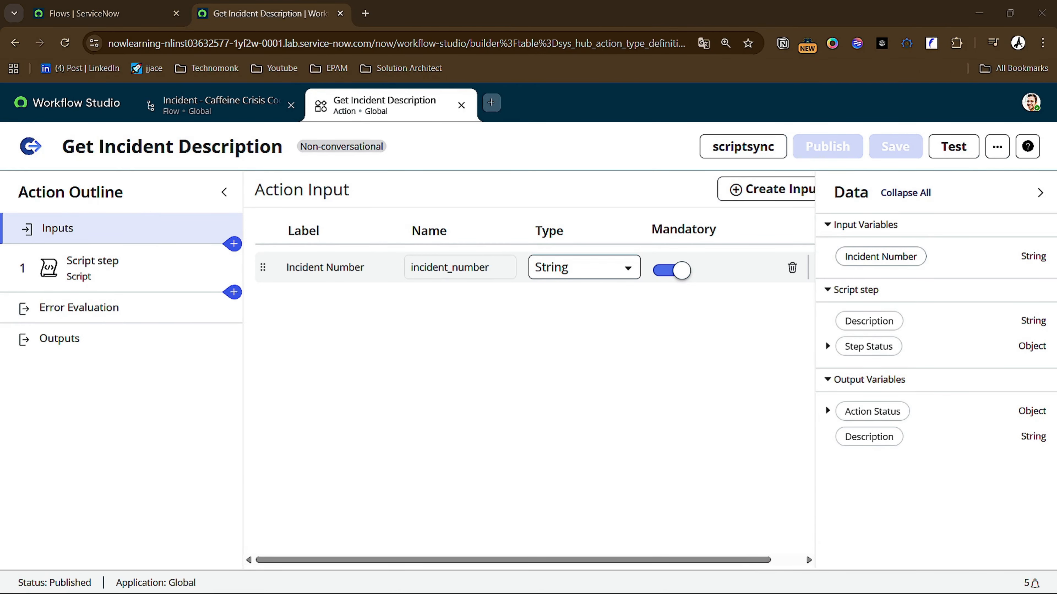
- Return to the Flows browser tab and open the sys_script_client list of Client Scripts there
{"action": "left_click", "coordinate": [118, 19]}
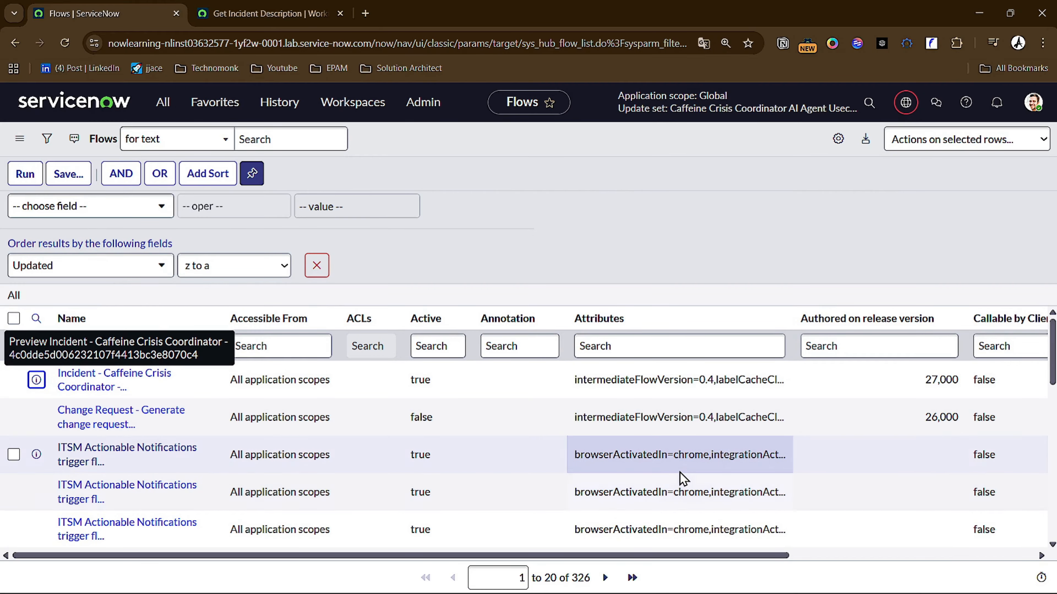
{"action": "key", "text": "slash"}
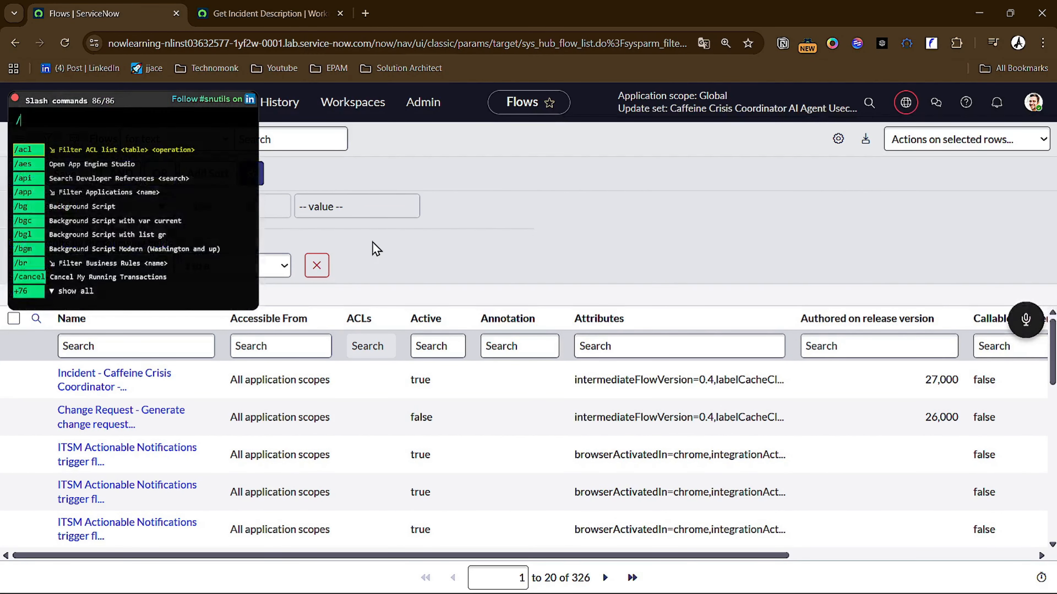
{"action": "type", "text": "sys_script_client"}
{"action": "key", "text": "Return"}
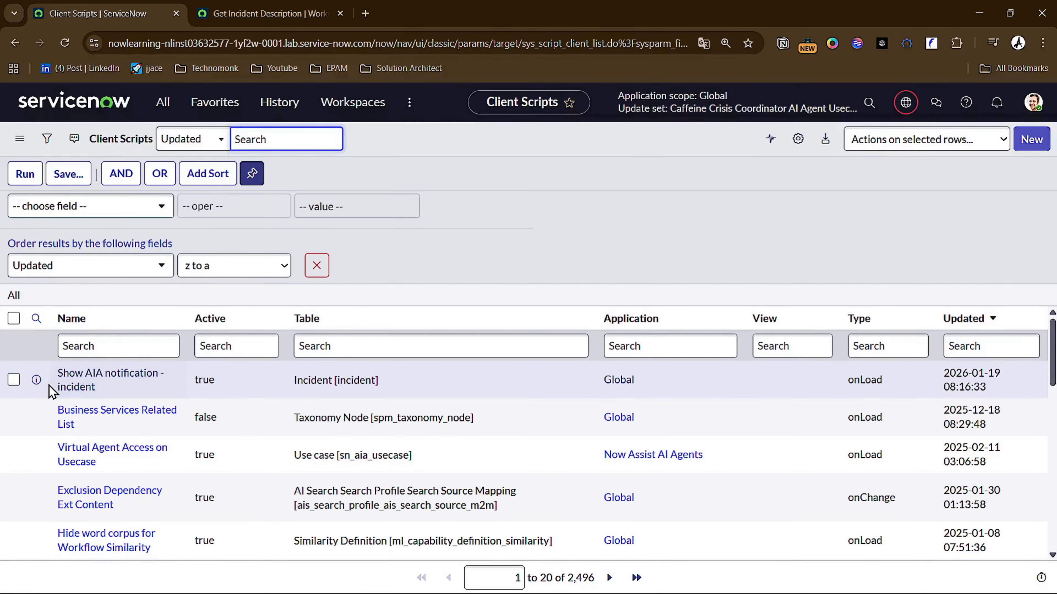
- Add the Show AIA notification - incident client script to the current update set
{"action": "left_click", "coordinate": [13, 379]}
{"action": "left_click", "coordinate": [969, 139]}
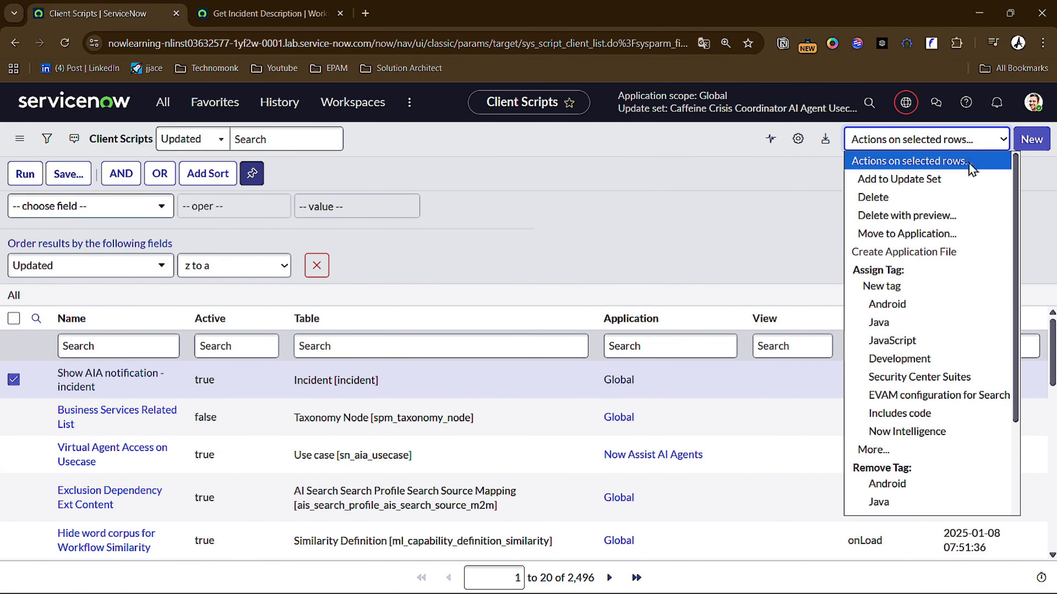
{"action": "left_click", "coordinate": [944, 184]}
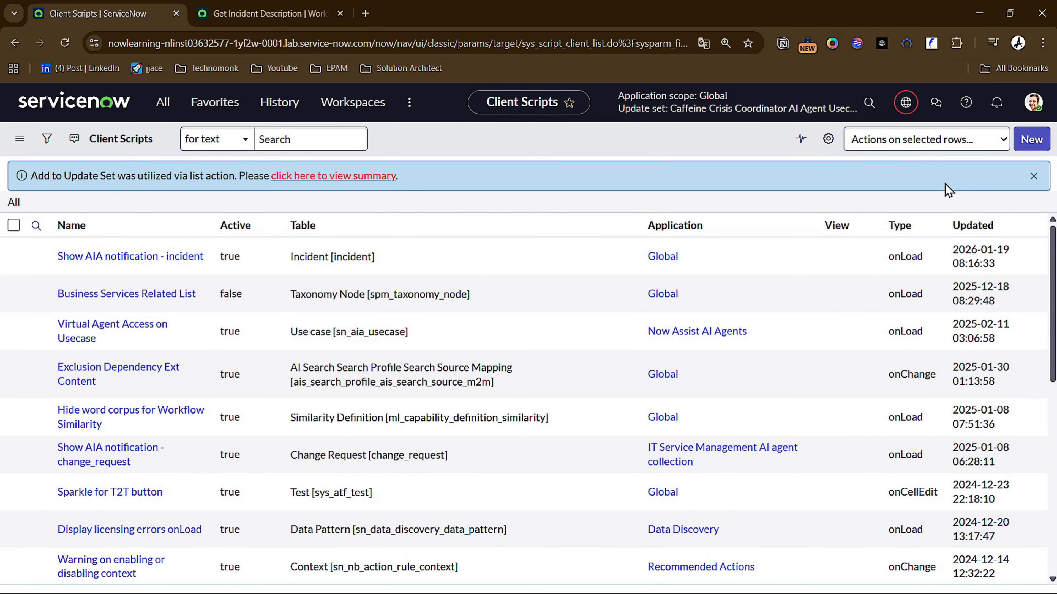